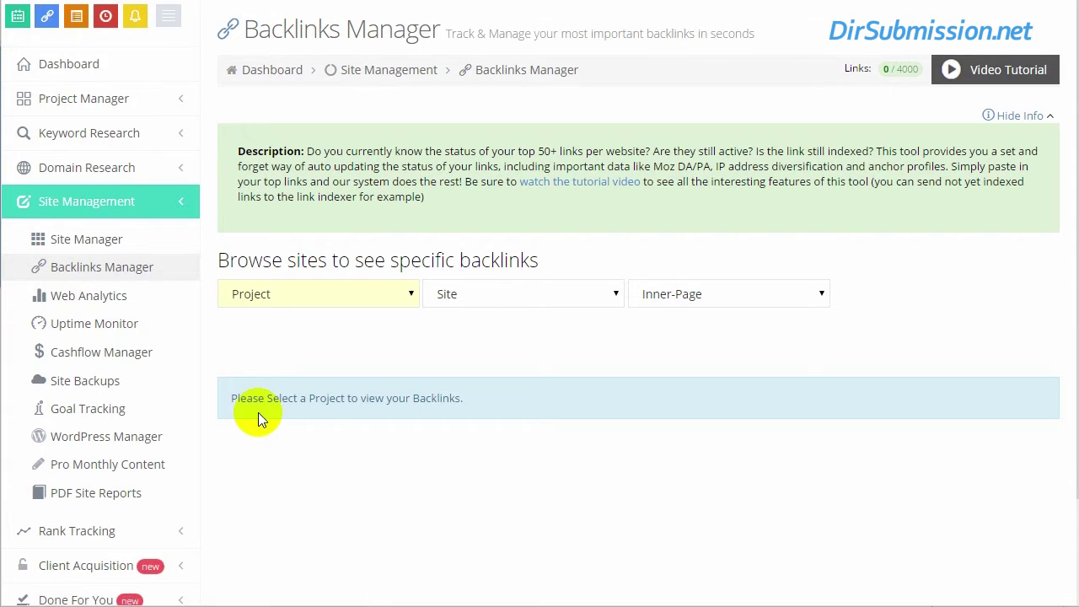
Look over the Web Analytics page with its list of tracked sites and the Backlinks Manager page
scroll(258, 412, down, 1)
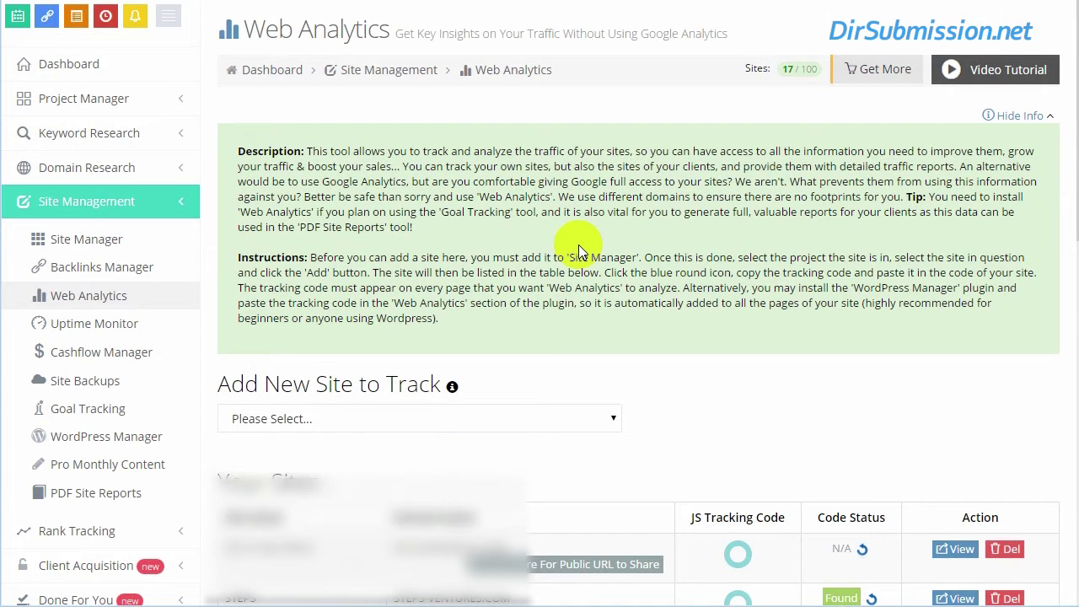
scroll(578, 249, down, 3)
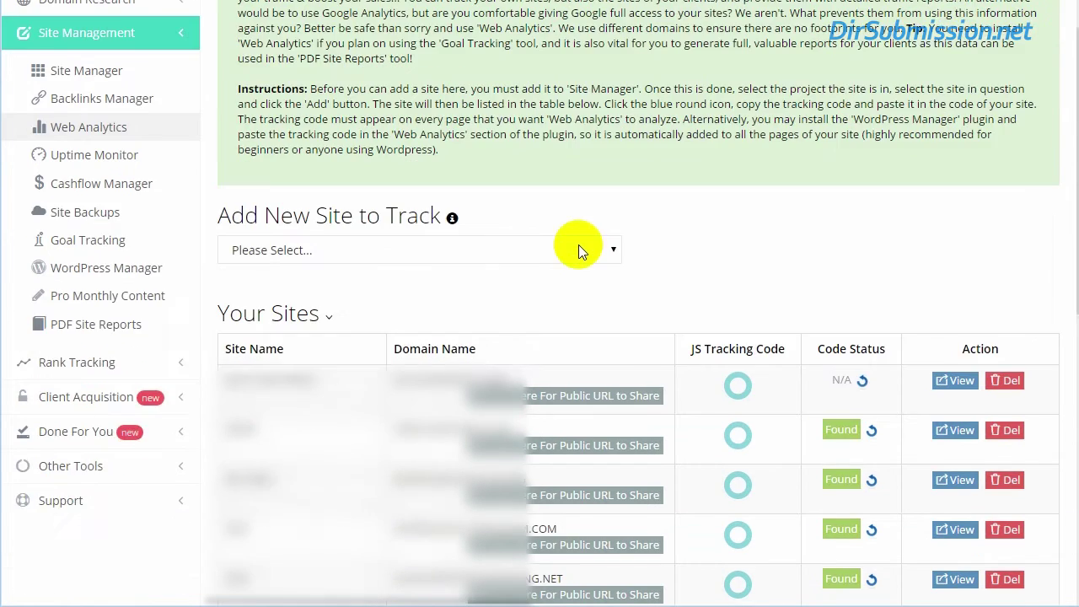
scroll(578, 246, up, 3)
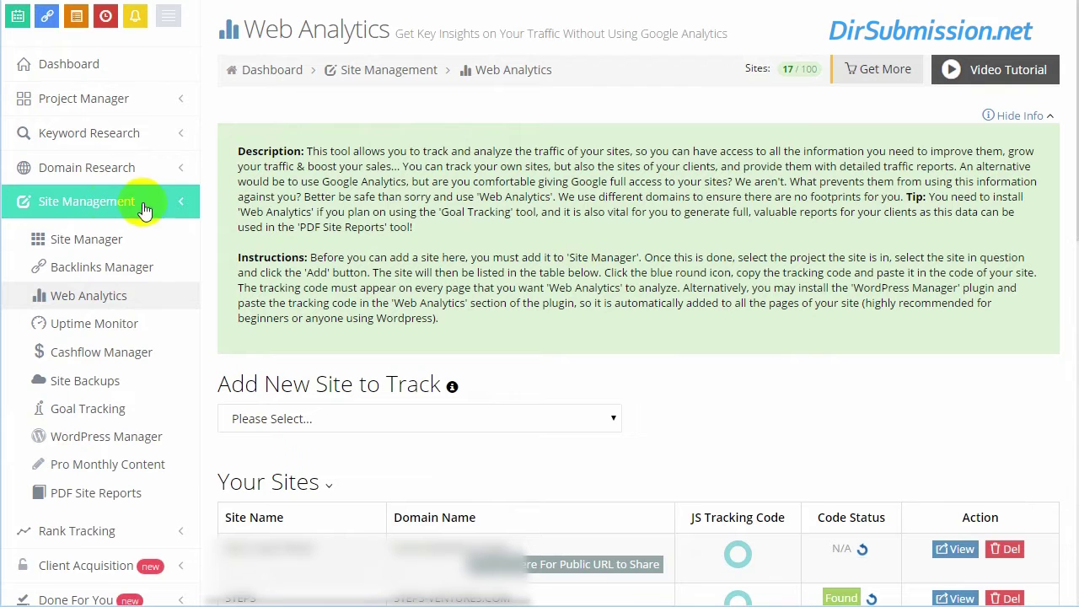
click(116, 281)
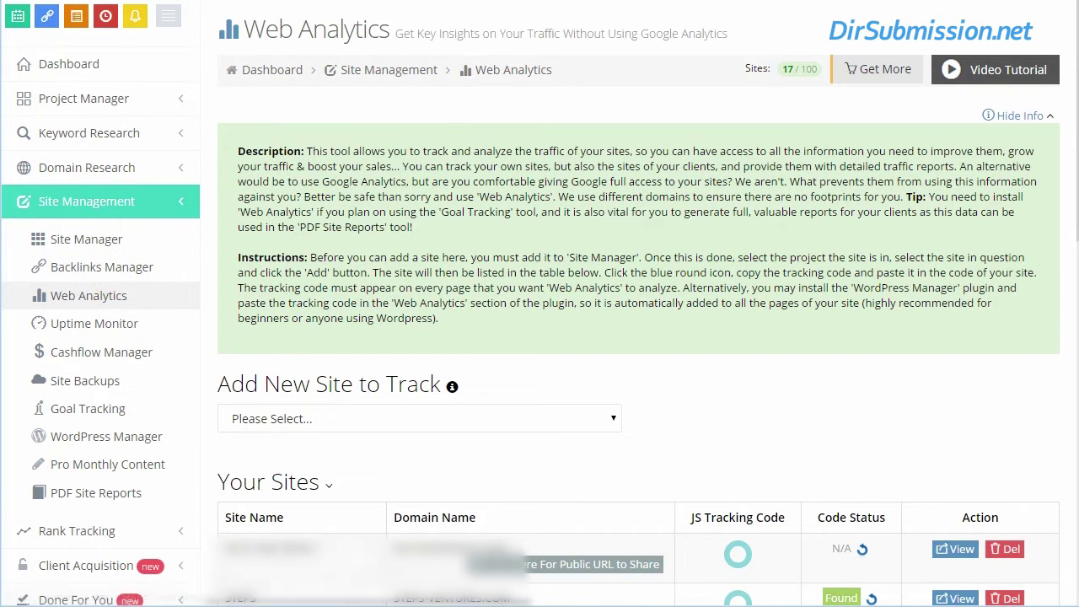
scroll(371, 279, up, 1)
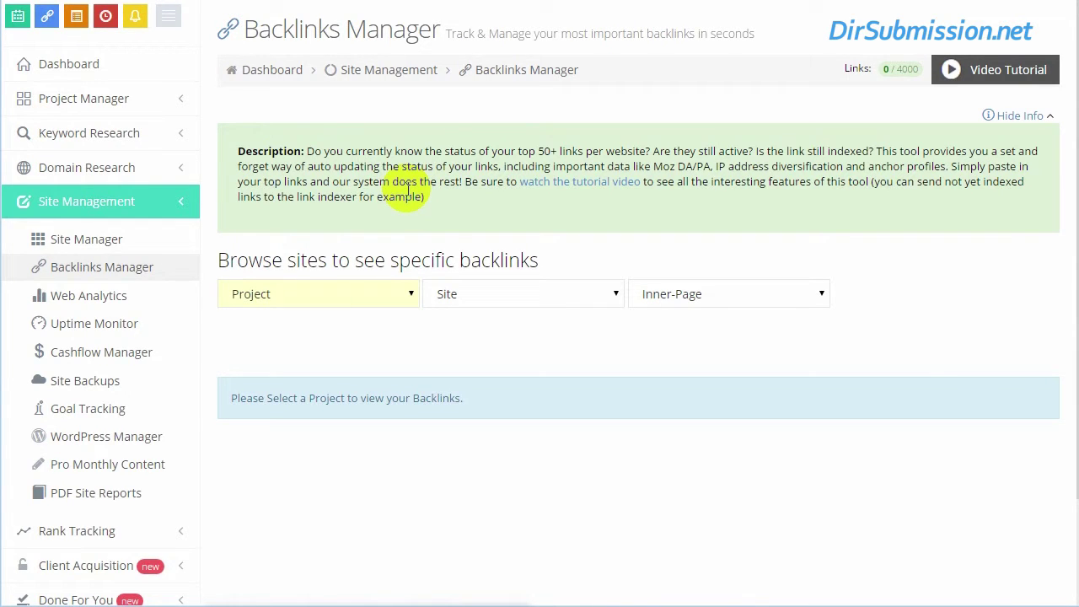
scroll(316, 283, down, 1)
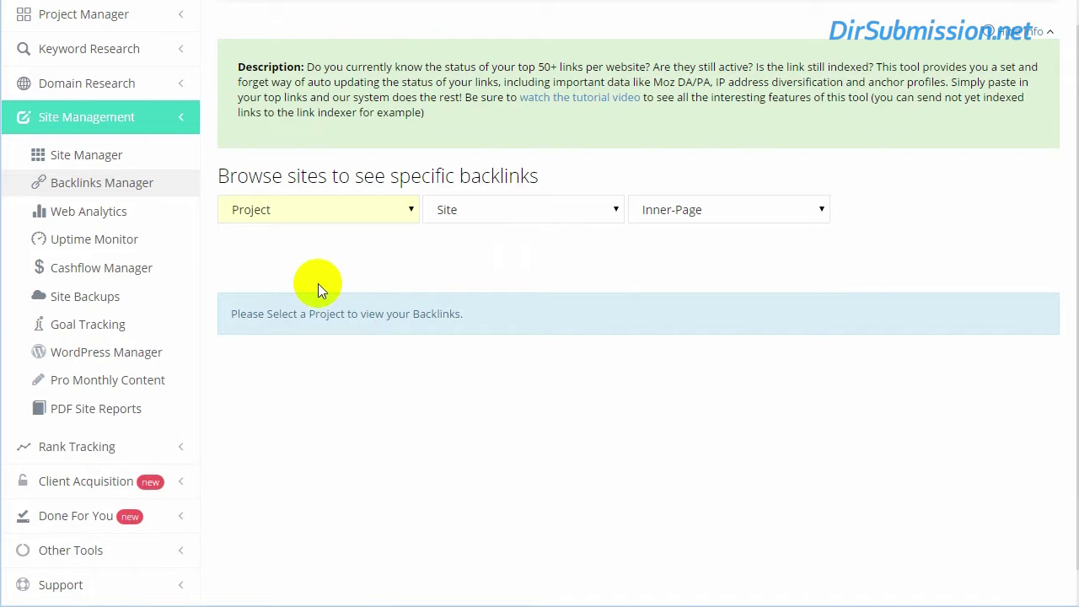
Review the uptime and response times of the sites in Uptime Monitor, and open Cashflow Manager
click(77, 248)
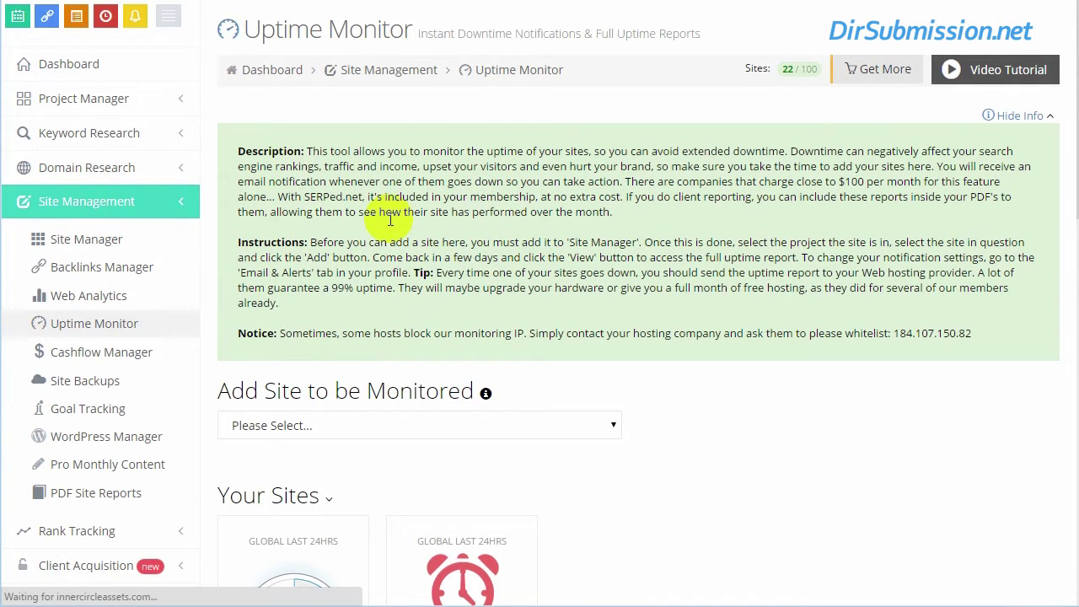
scroll(389, 219, down, 6)
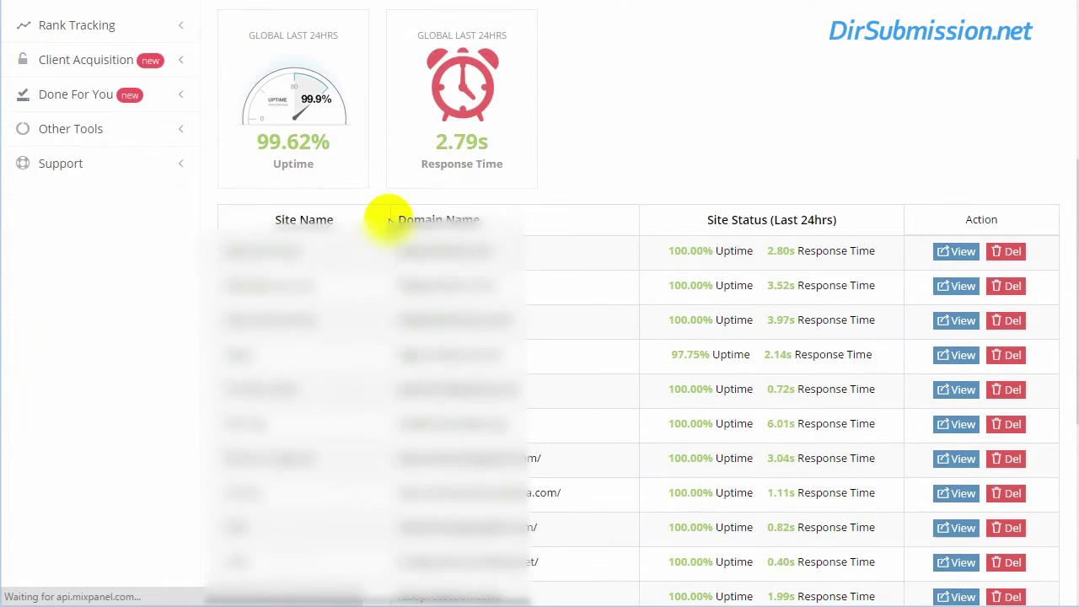
scroll(390, 220, down, 1)
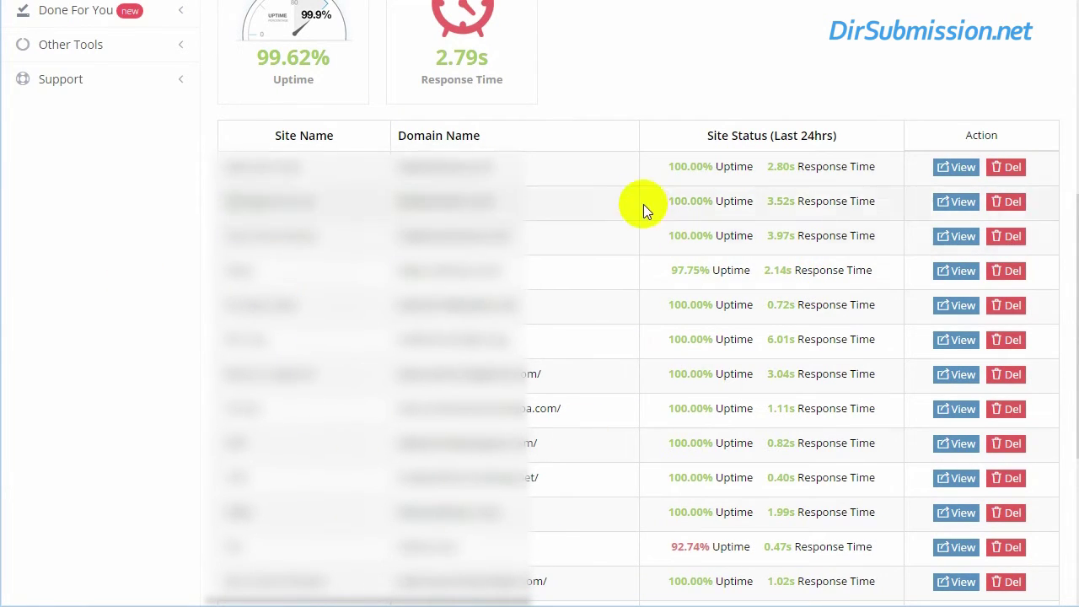
scroll(643, 204, up, 5)
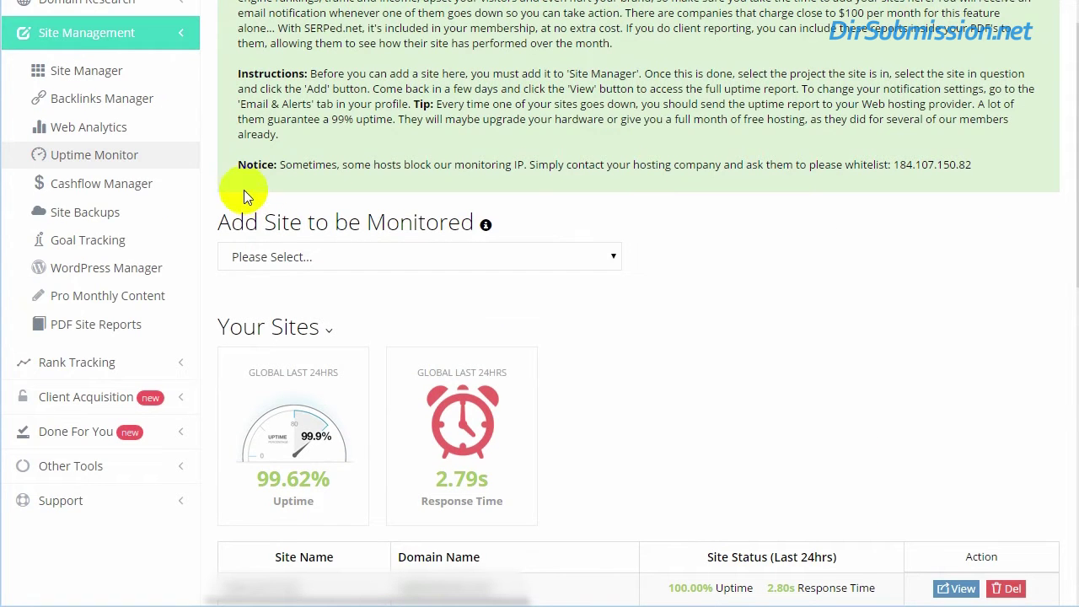
click(94, 189)
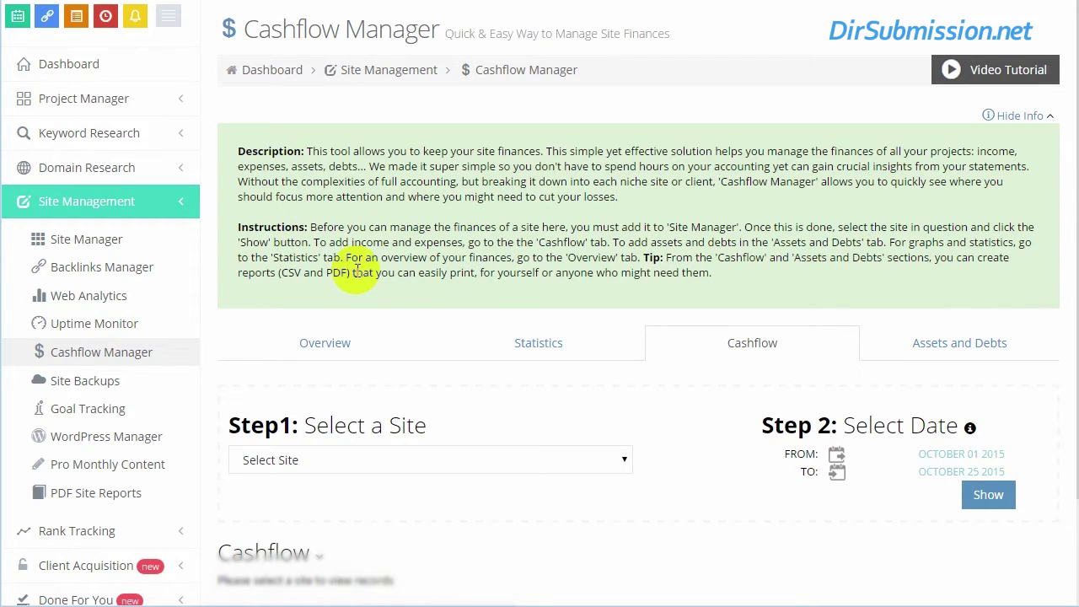
Examine the backup period options in the new cPanel account form of Site Backups, close the form and open Goal Tracking
click(85, 381)
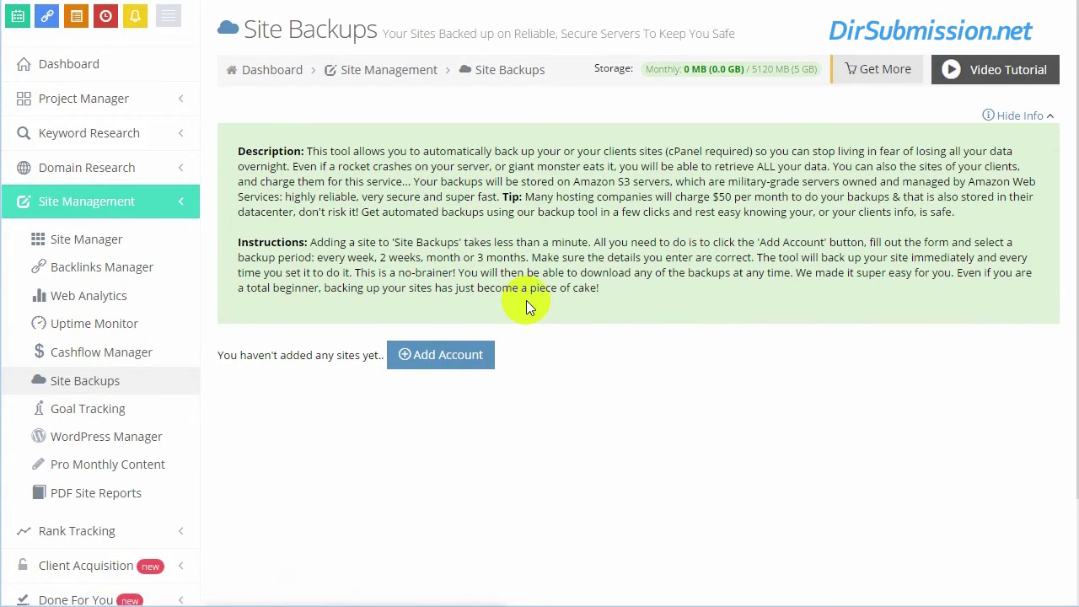
click(456, 344)
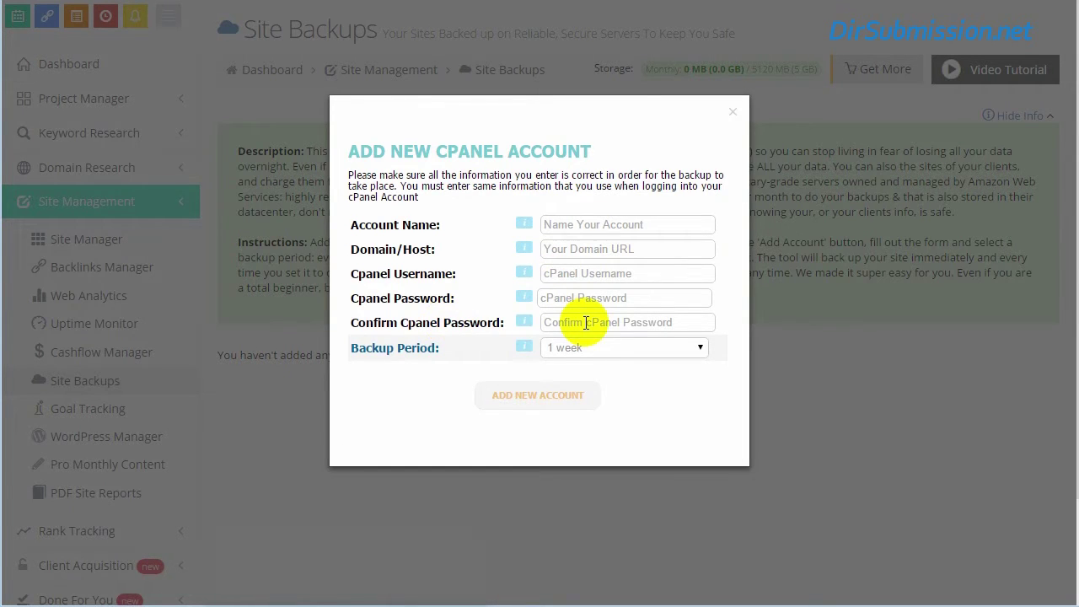
click(583, 349)
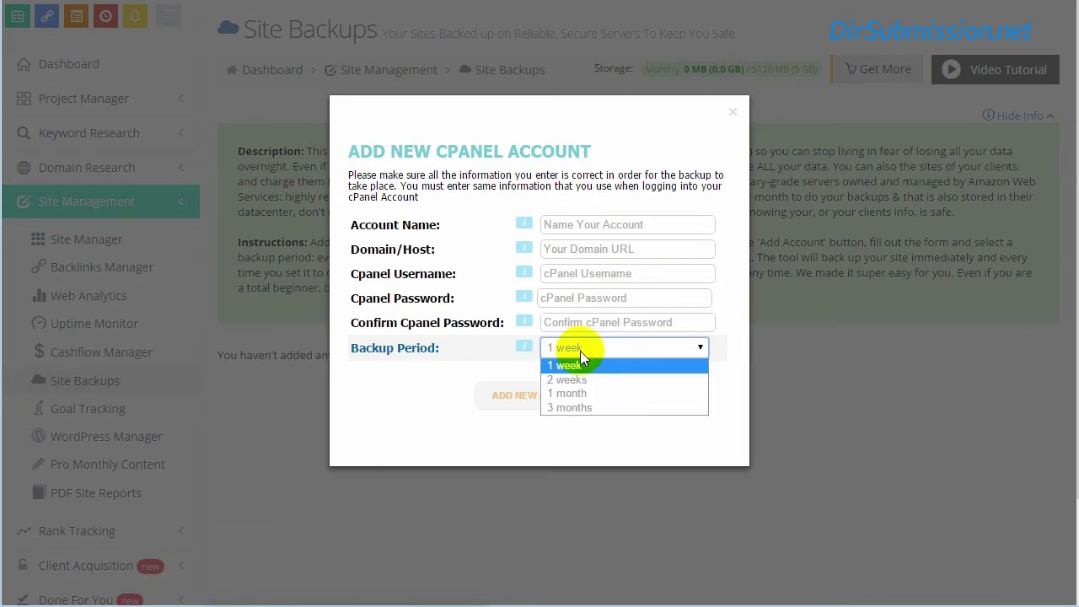
click(733, 116)
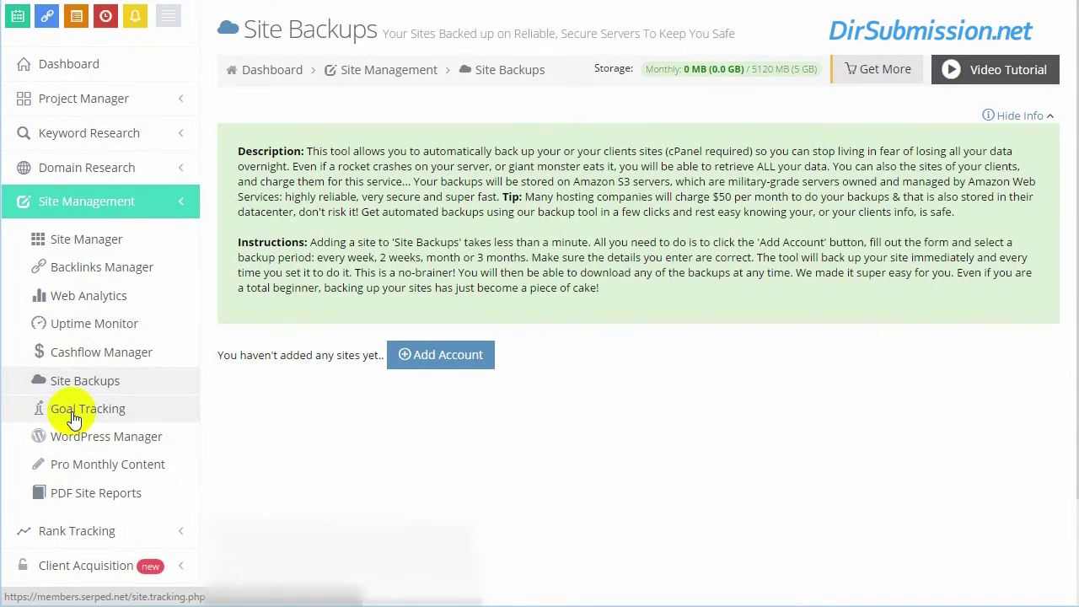
click(73, 415)
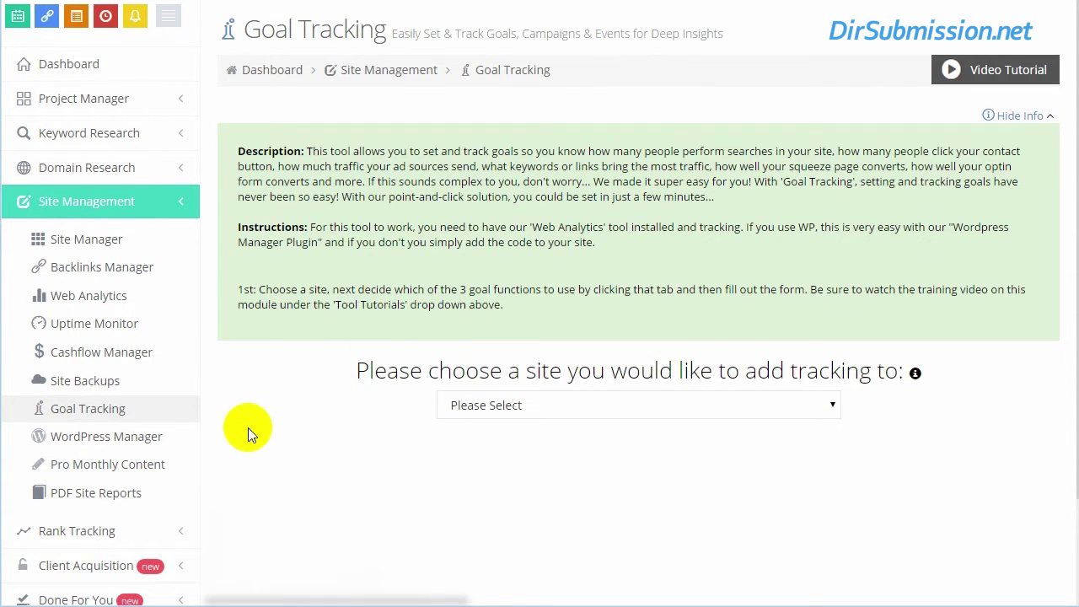
Review the connected sites in WordPress Manager and recheck the status of the fifth listed site
click(102, 443)
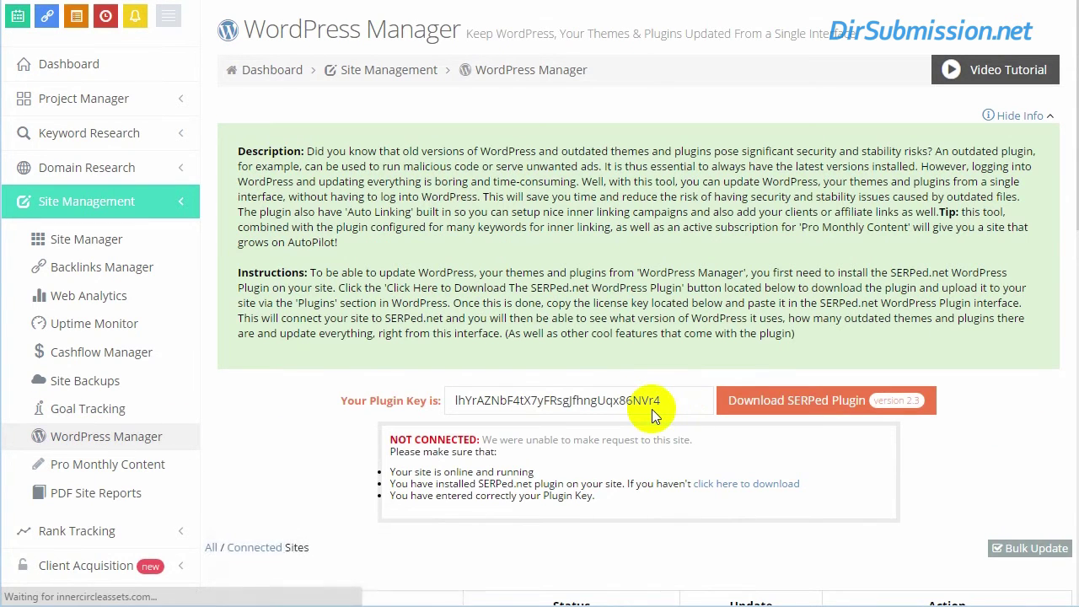
scroll(652, 408, down, 3)
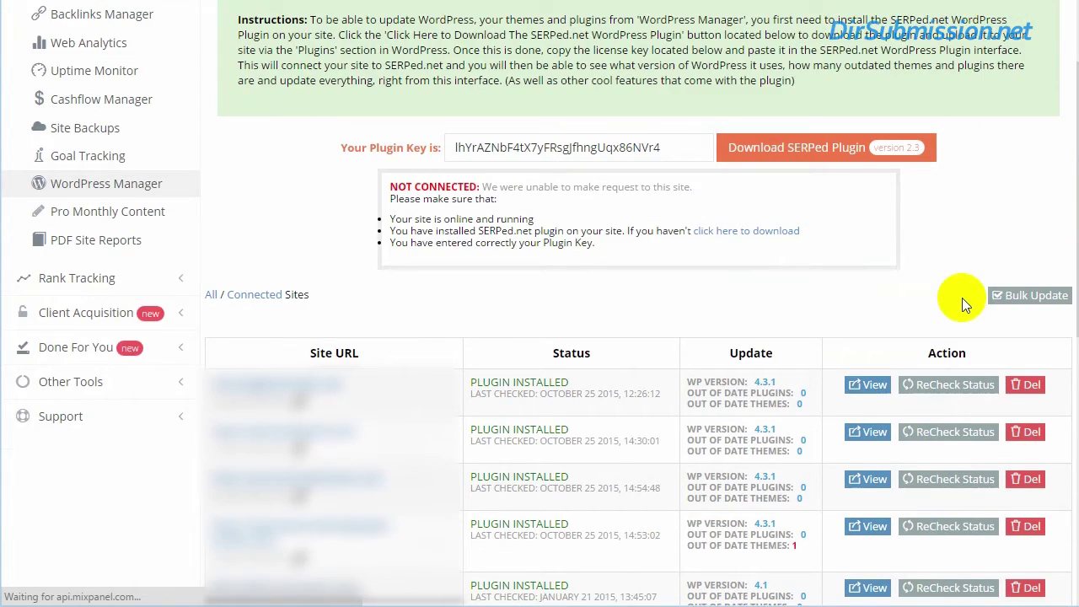
scroll(962, 297, down, 1)
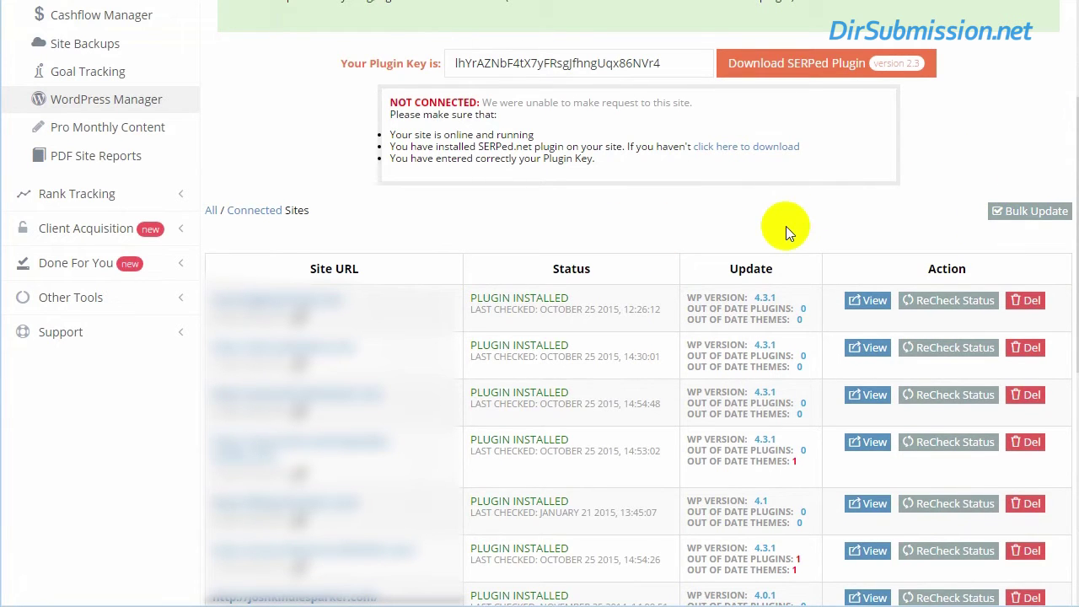
scroll(785, 226, down, 1)
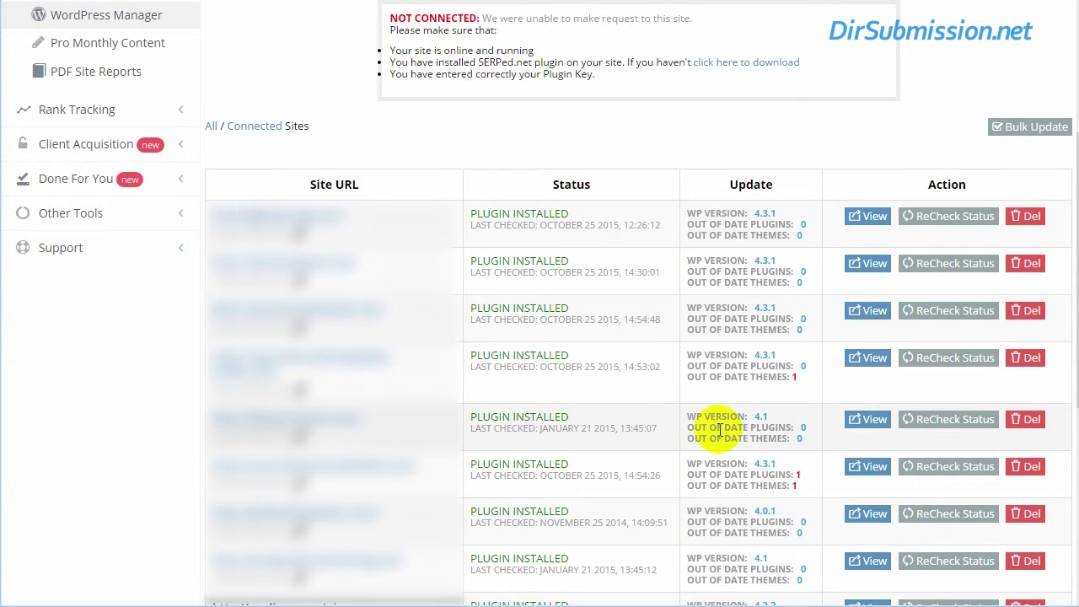
click(931, 421)
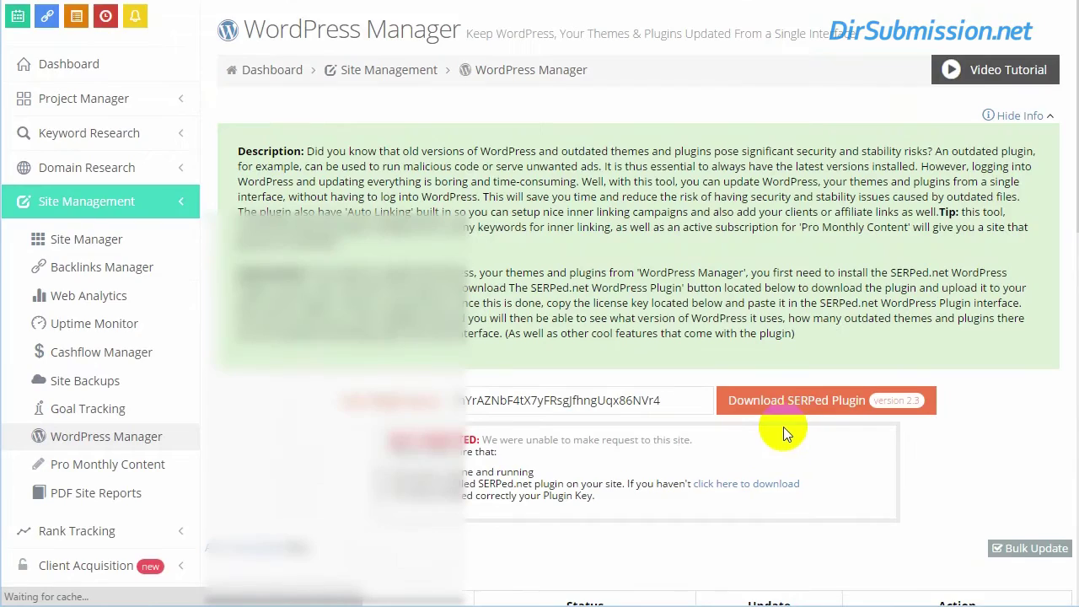
scroll(781, 431, down, 5)
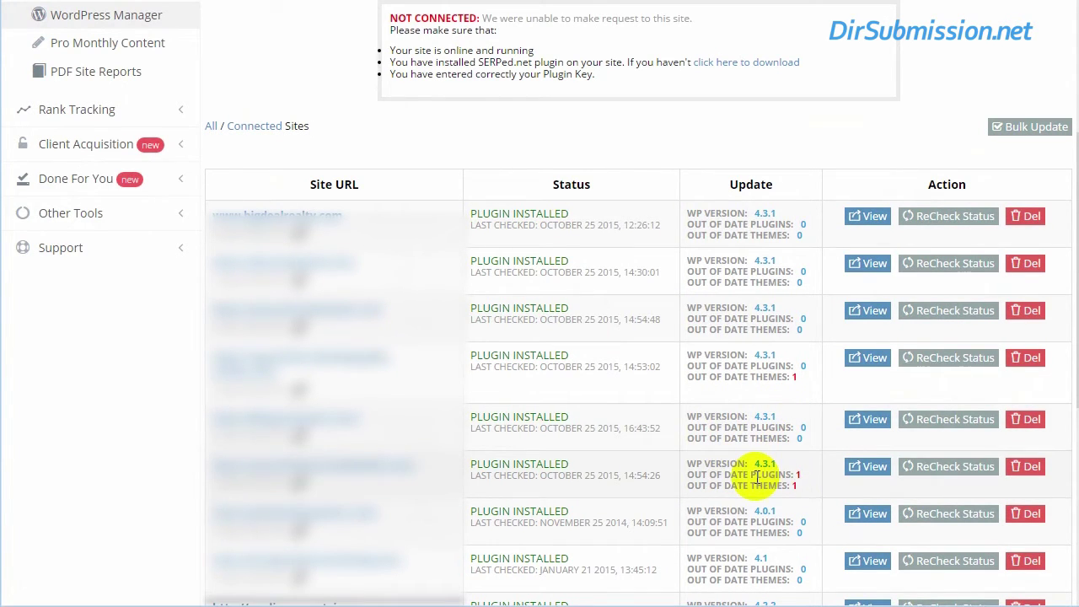
View the details of the sixth listed WordPress site and update its Akismet plugin, suppressing additional page dialogs
click(854, 470)
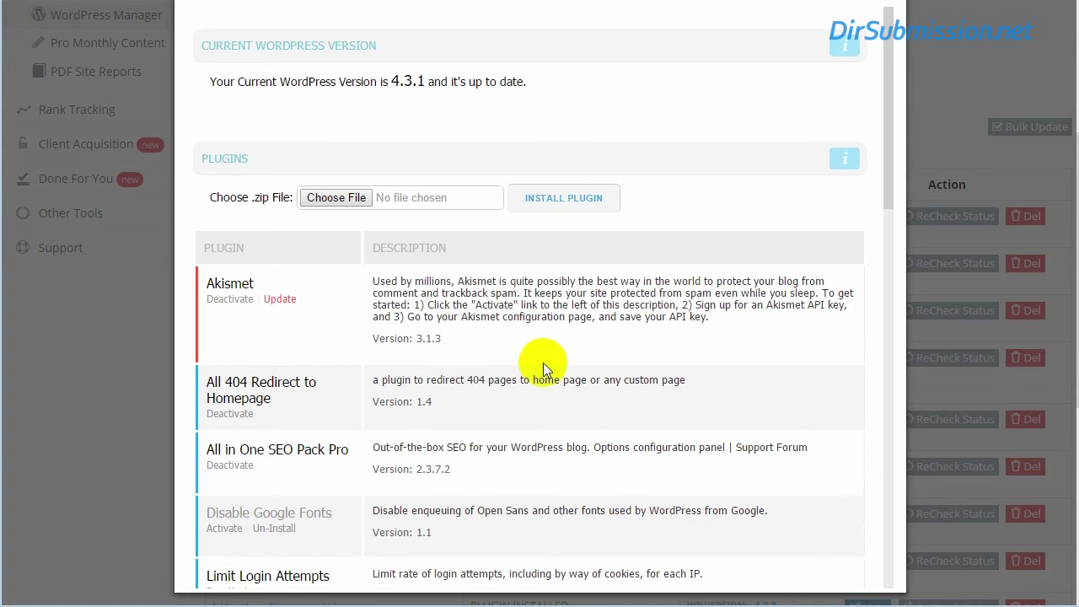
scroll(388, 238, down, 2)
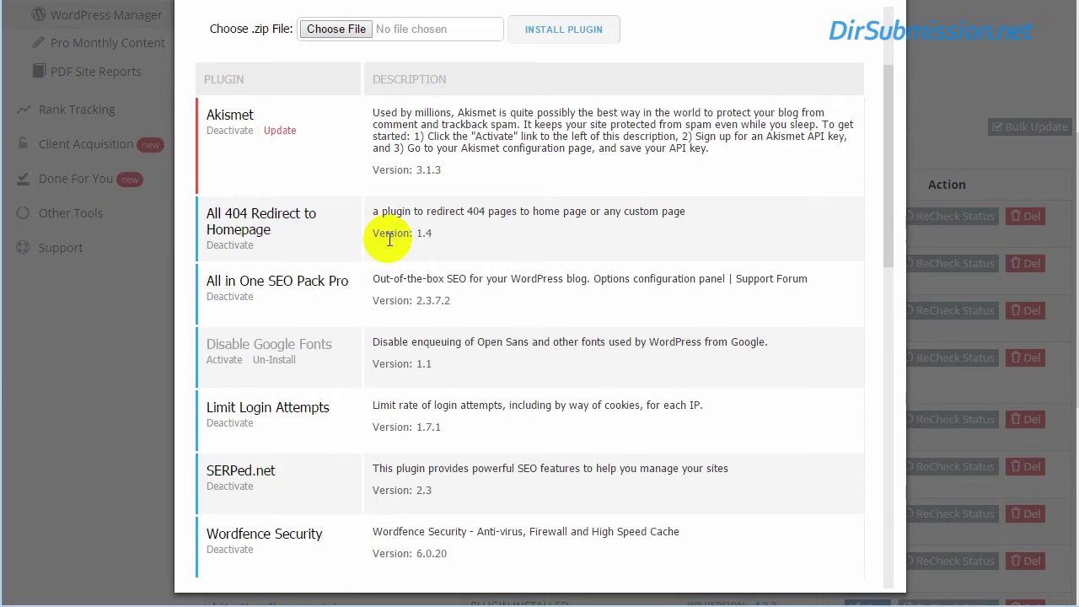
scroll(388, 239, up, 2)
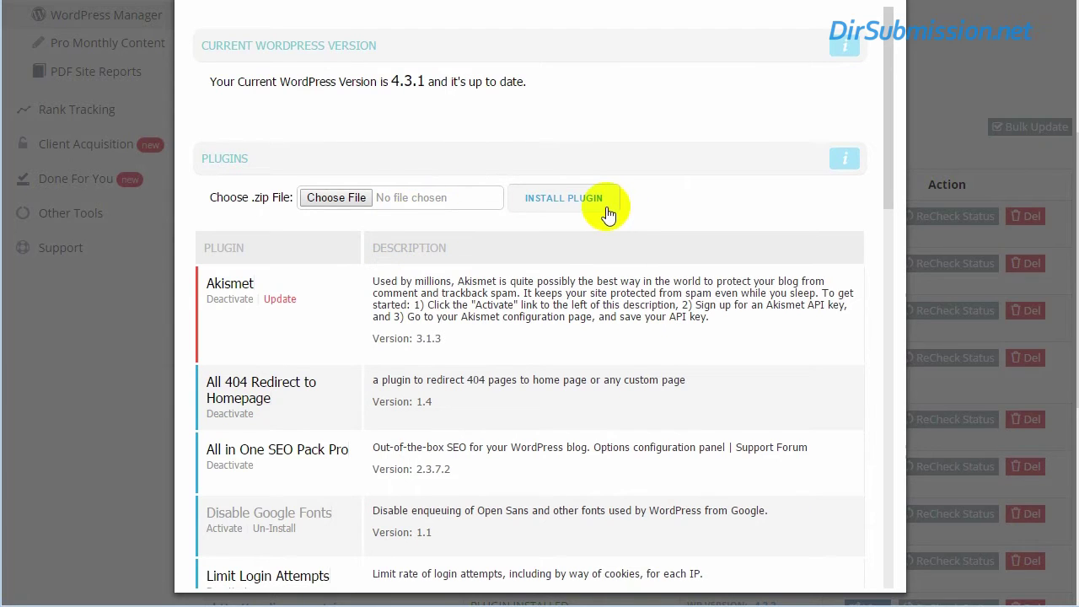
click(276, 300)
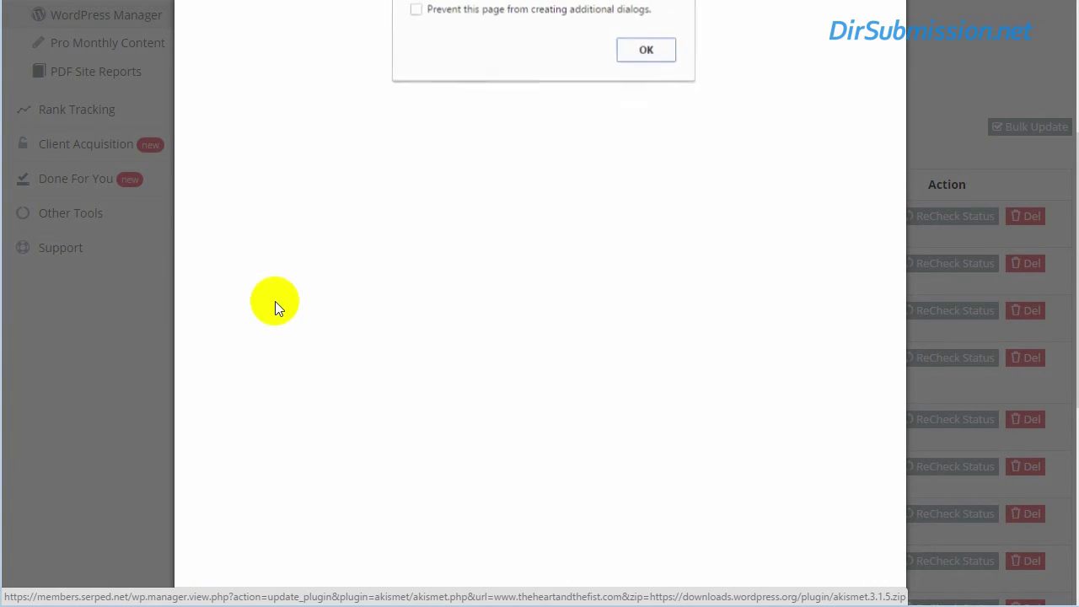
click(421, 12)
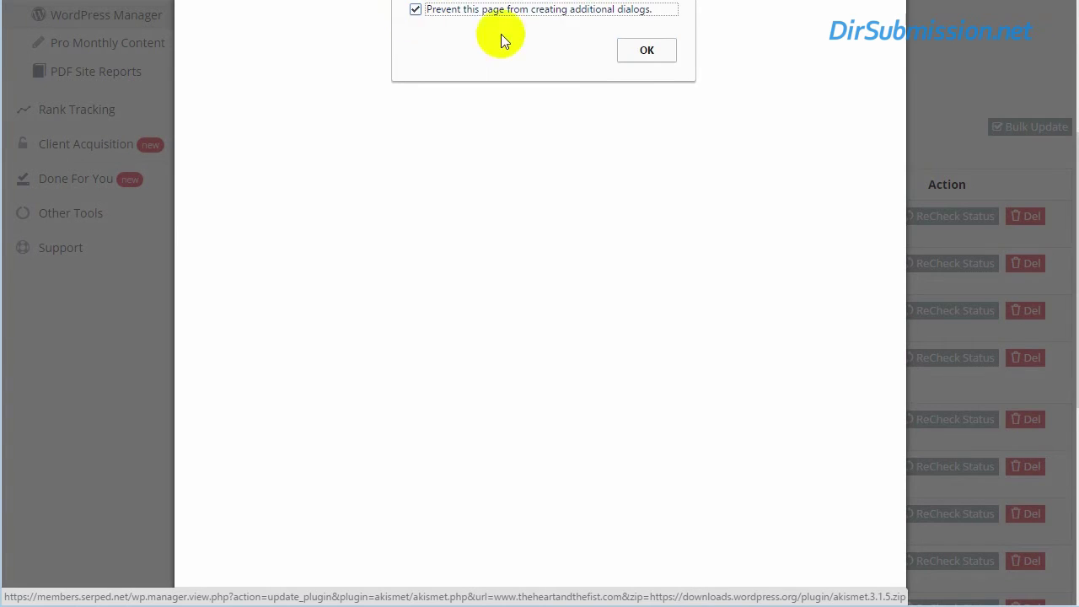
click(645, 50)
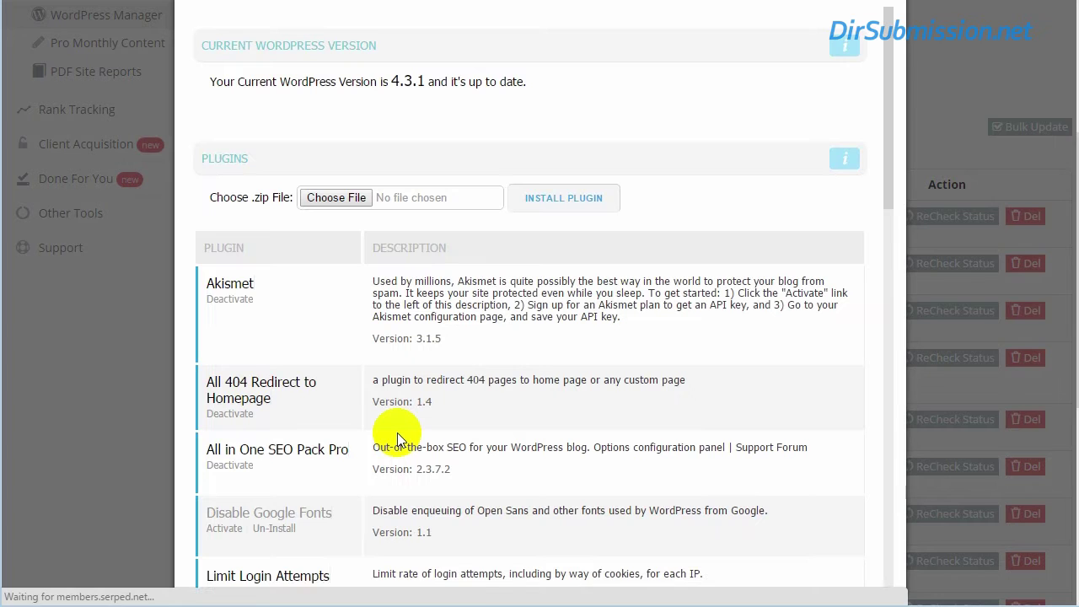
Activate the Disable Google Fonts plugin on this site
scroll(397, 433, down, 1)
scroll(397, 432, down, 1)
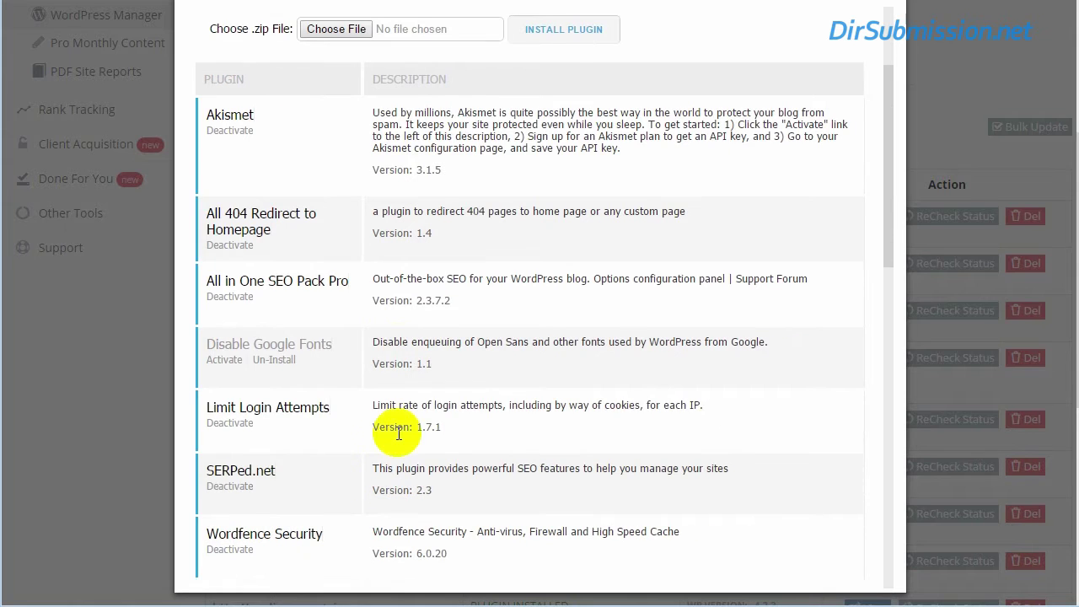
click(226, 360)
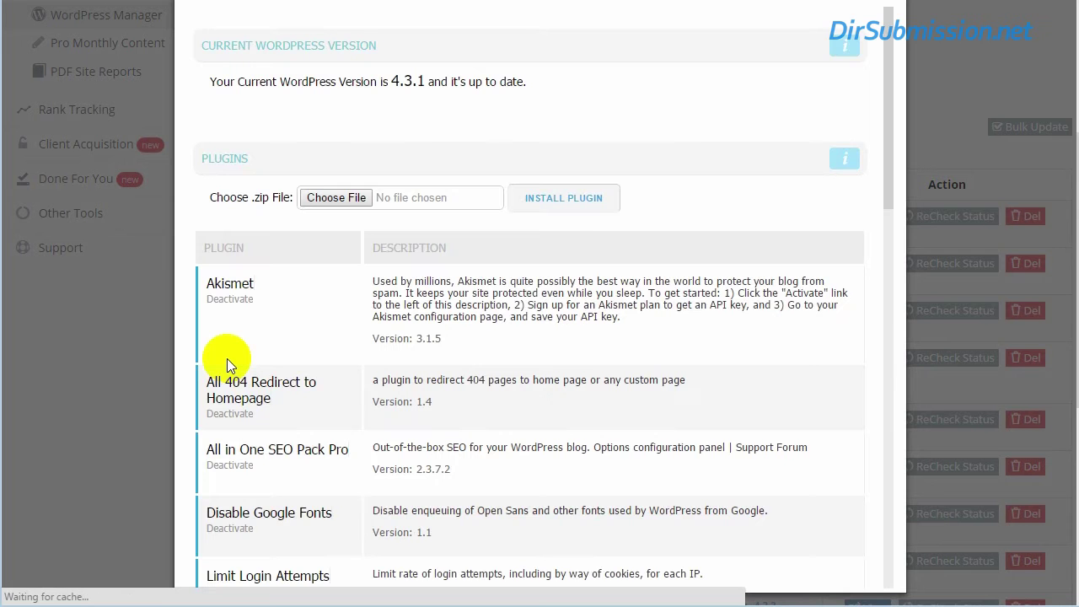
Update the active Sparkling theme of this site and return to the themes section to check it
scroll(278, 356, down, 3)
scroll(279, 356, down, 4)
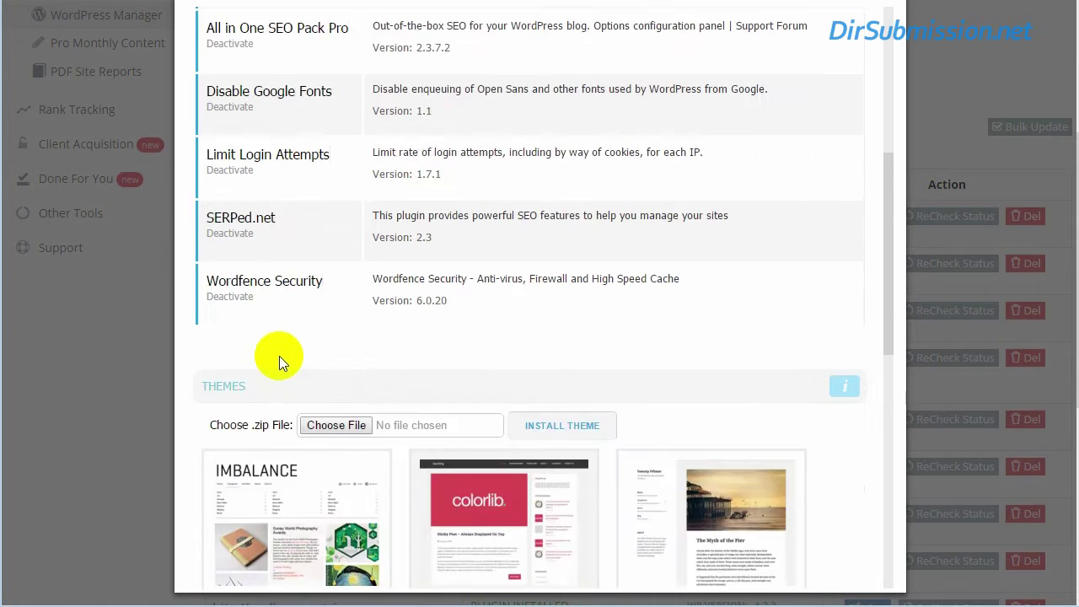
scroll(279, 356, down, 2)
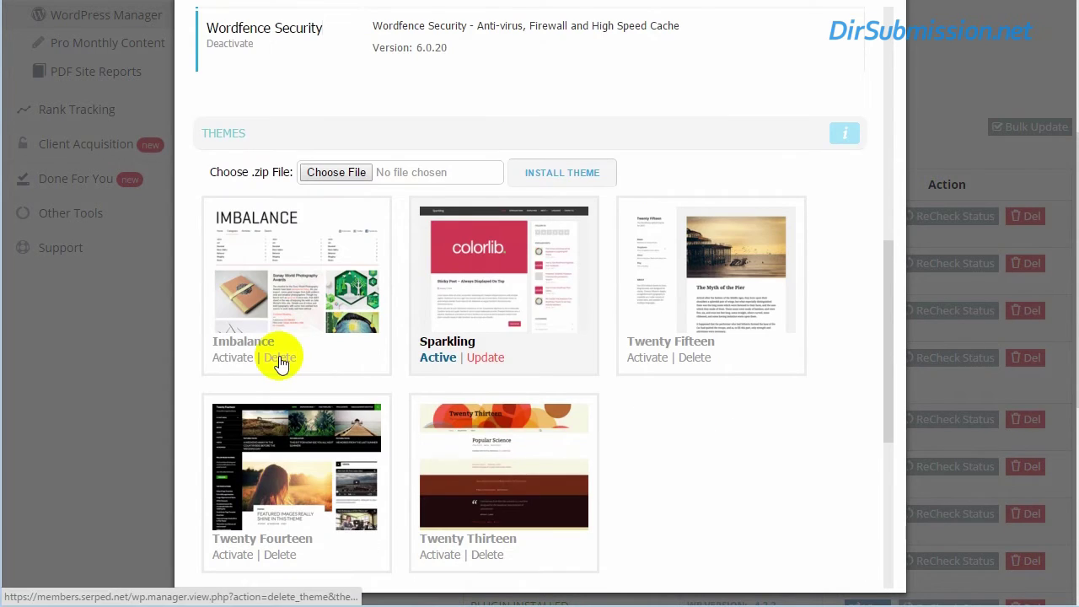
click(484, 357)
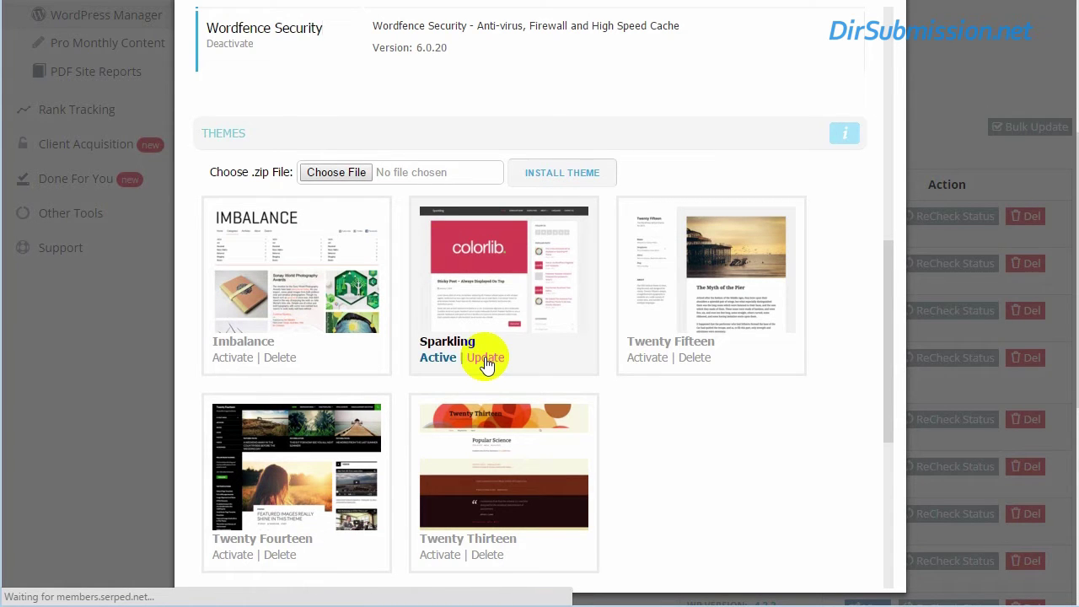
scroll(485, 357, down, 3)
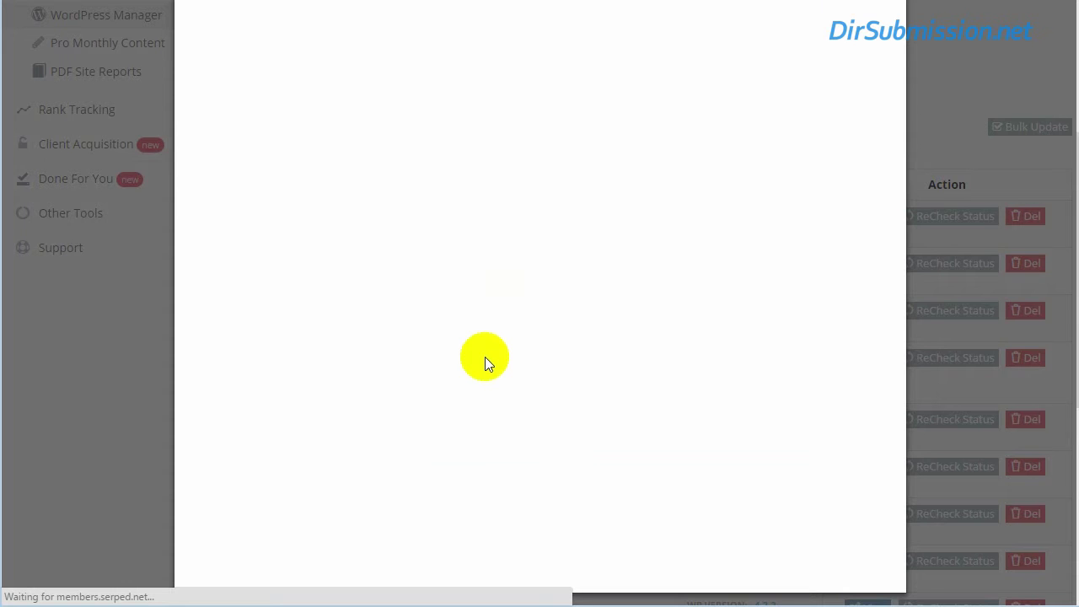
scroll(484, 356, down, 2)
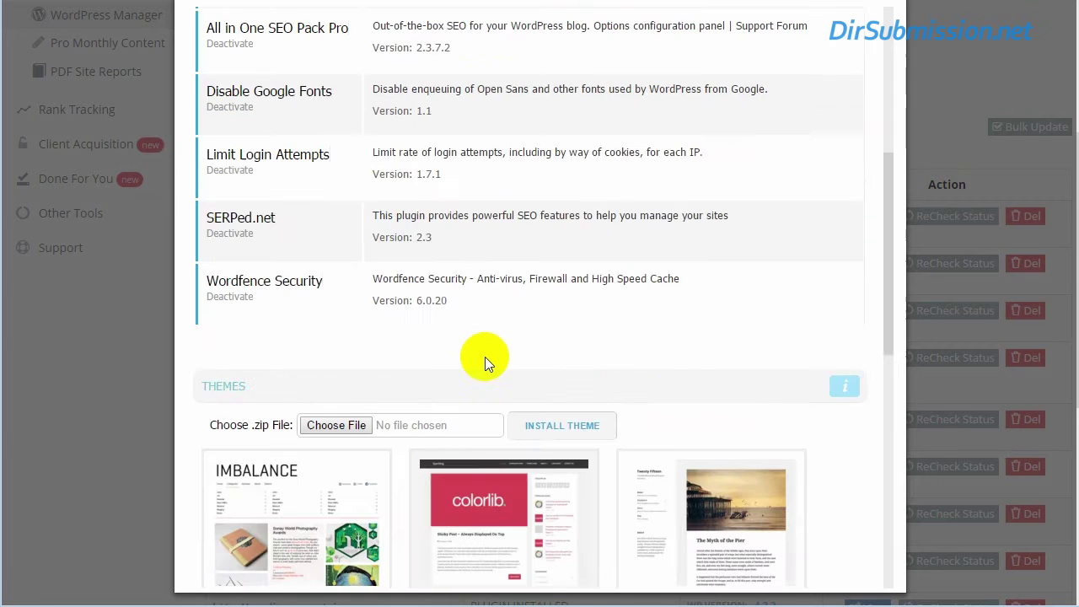
Review this site's installed themes and web analytics code, and close the site details
scroll(485, 357, down, 5)
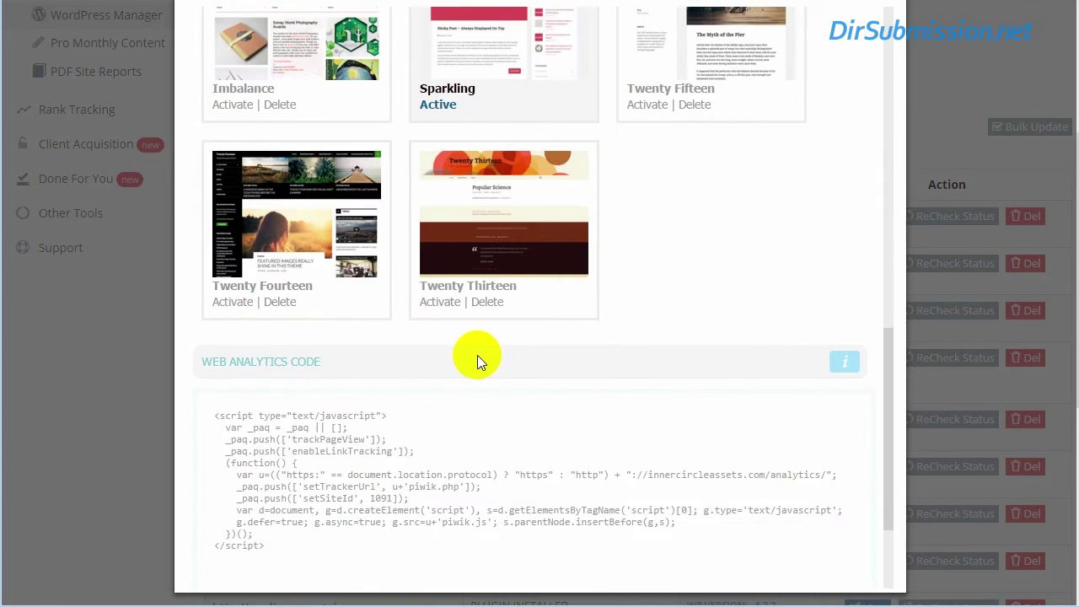
scroll(477, 355, down, 2)
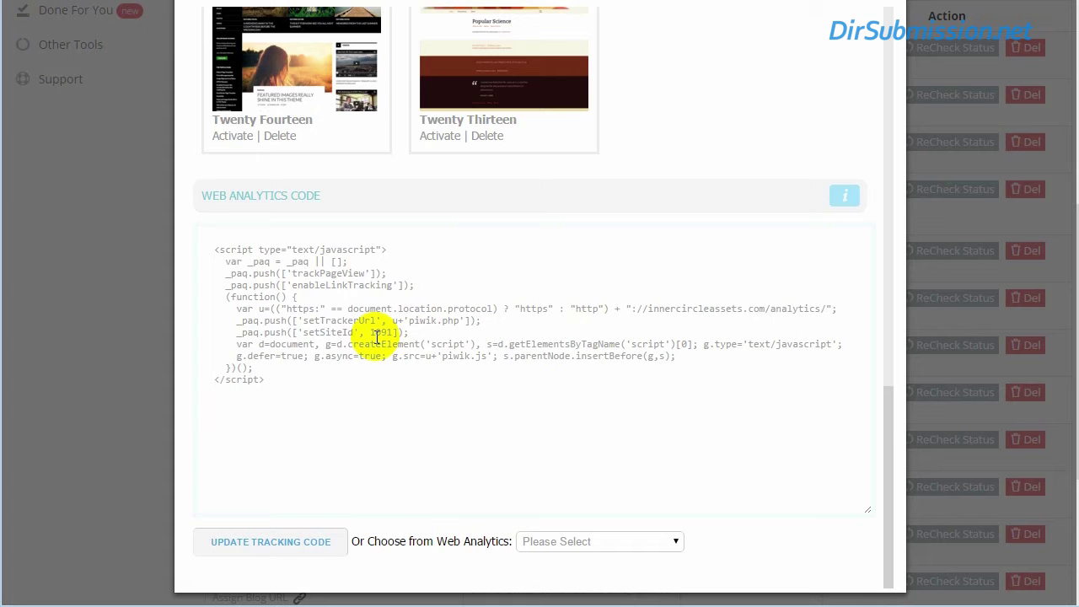
scroll(377, 335, up, 8)
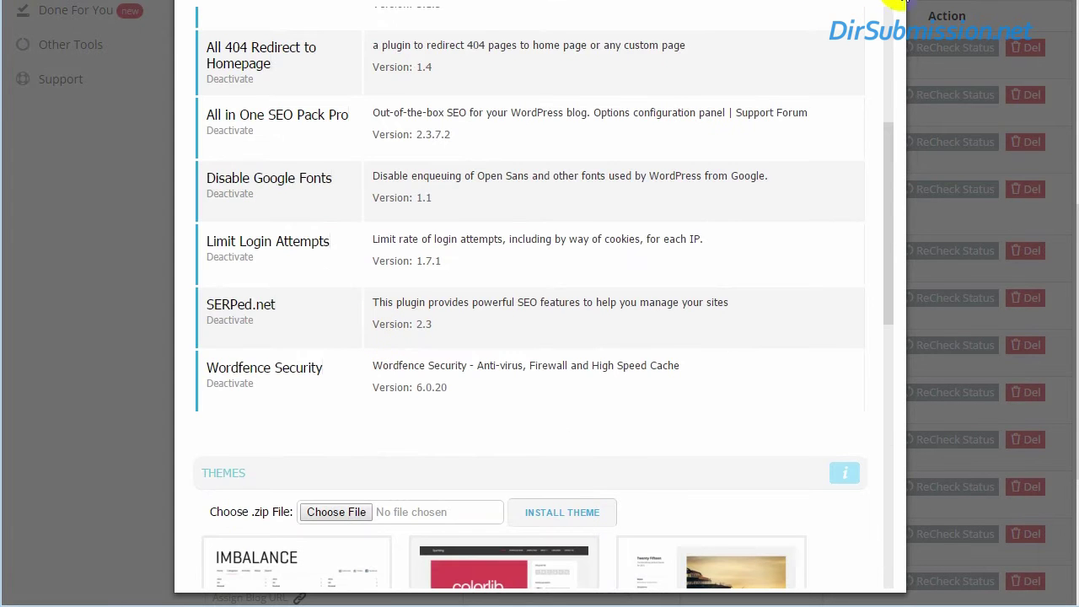
click(890, 3)
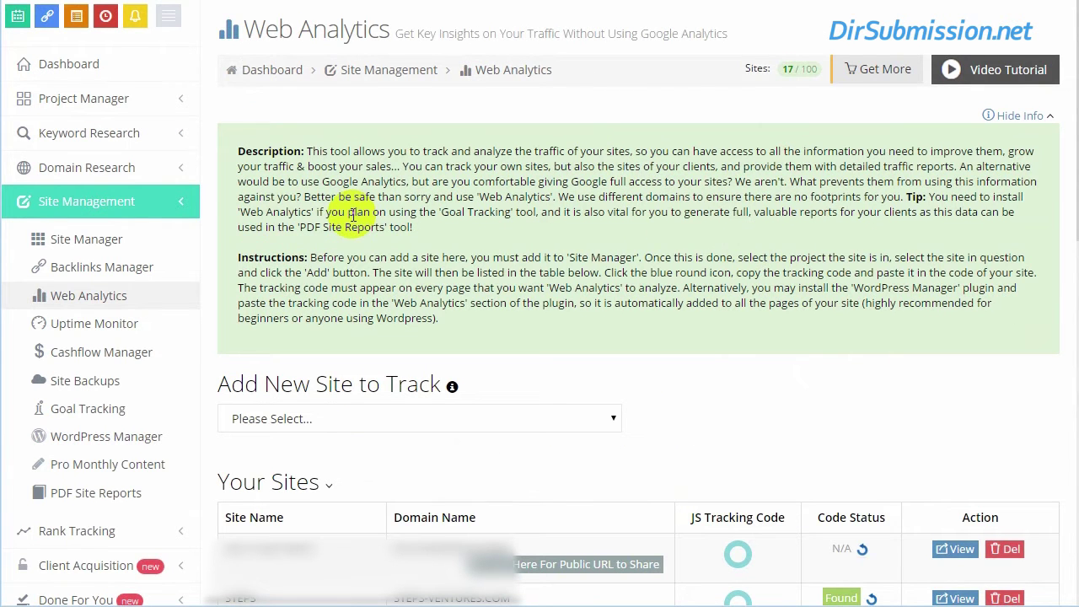
Review the tracked sites and their tracking code statuses in Web Analytics
scroll(349, 214, down, 1)
scroll(351, 214, down, 3)
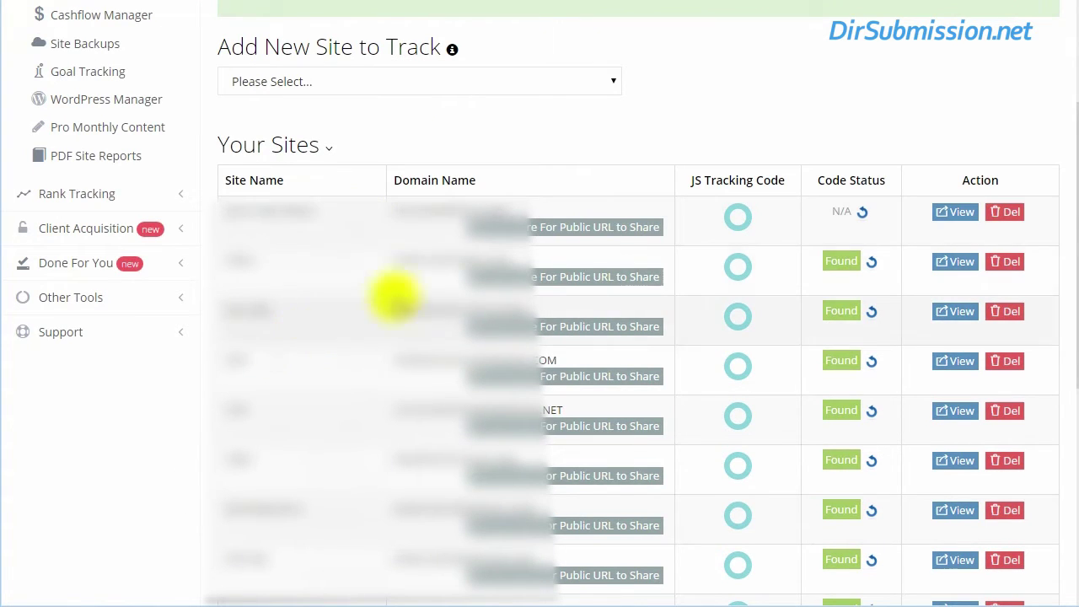
scroll(447, 291, down, 1)
scroll(503, 290, down, 6)
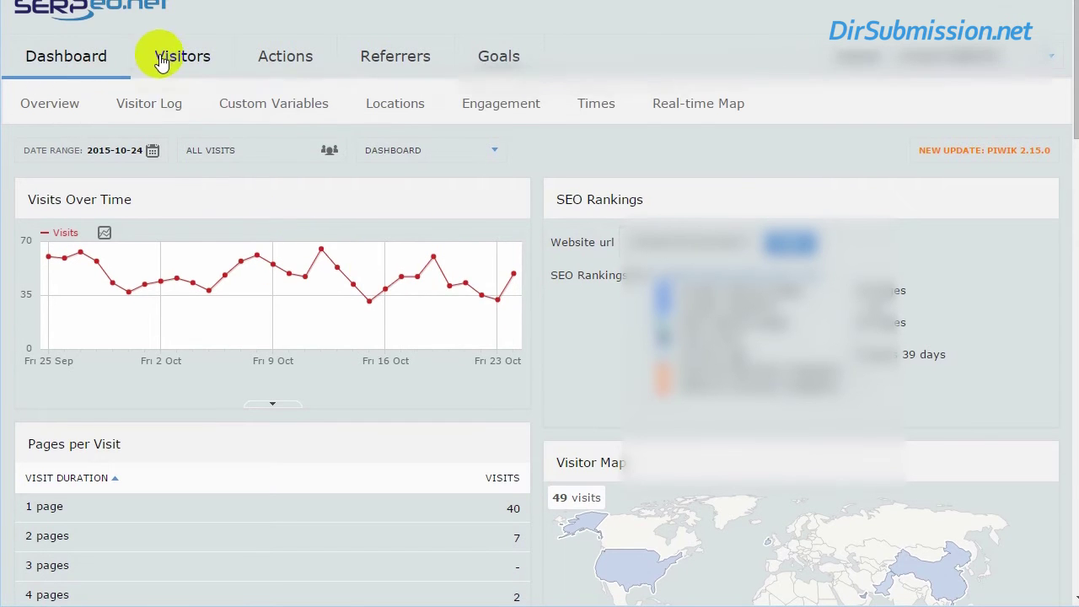
Examine the analytics dashboard of a tracked site, including its actions, referrers and goals sections, pages per visit and real-time visitors
mouse_move(278, 55)
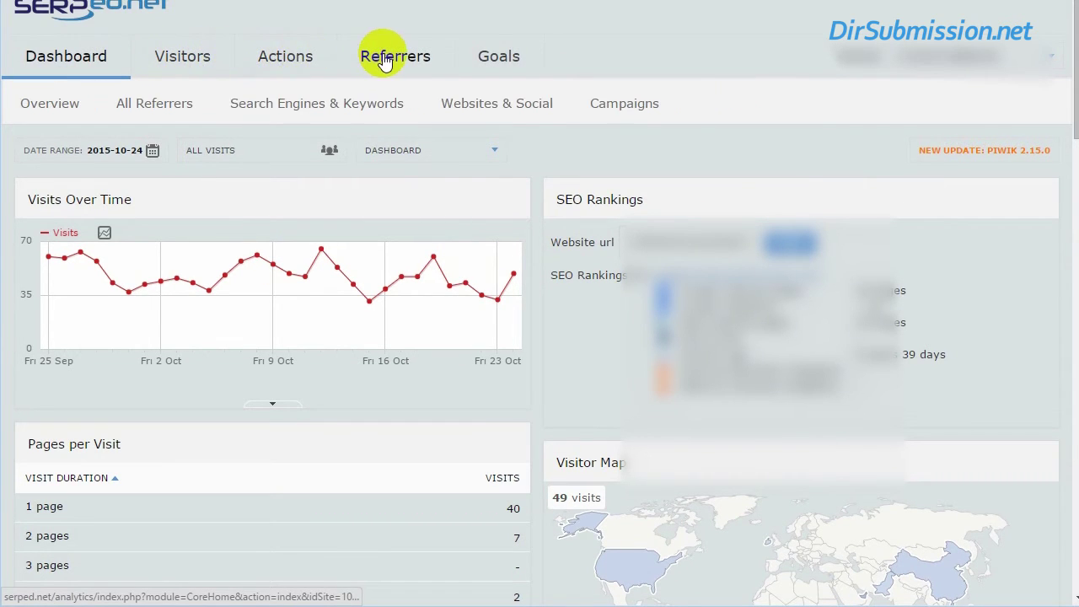
mouse_move(499, 53)
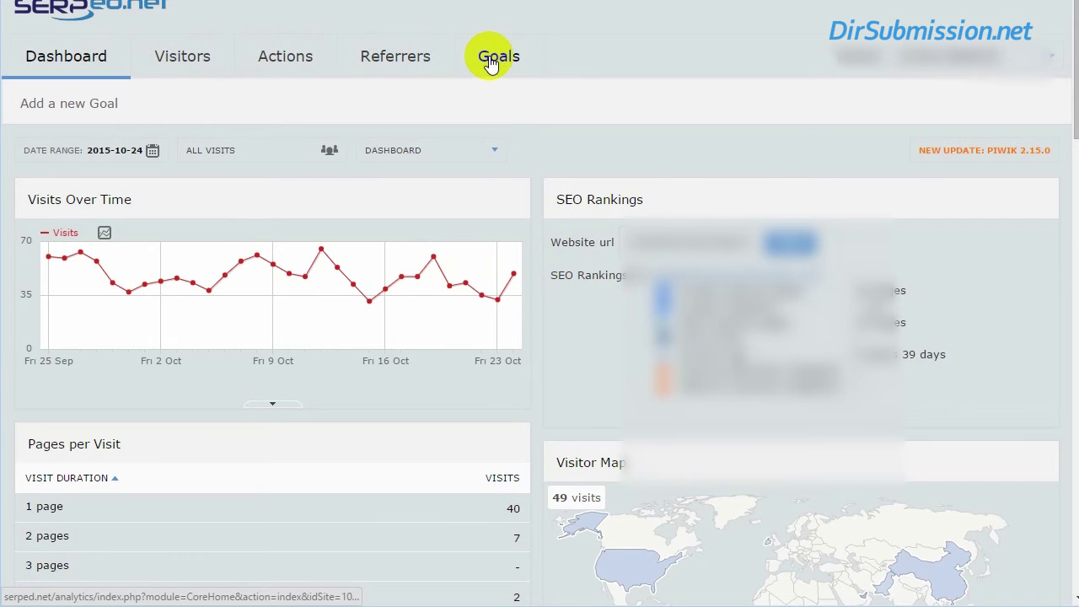
scroll(514, 199, down, 10)
scroll(523, 207, up, 5)
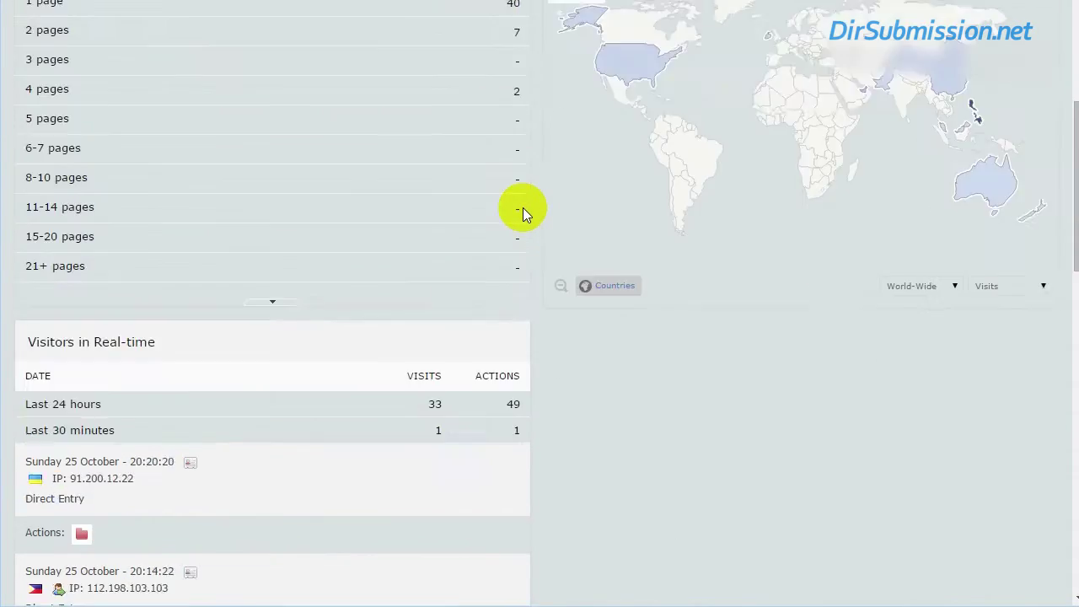
scroll(523, 207, up, 6)
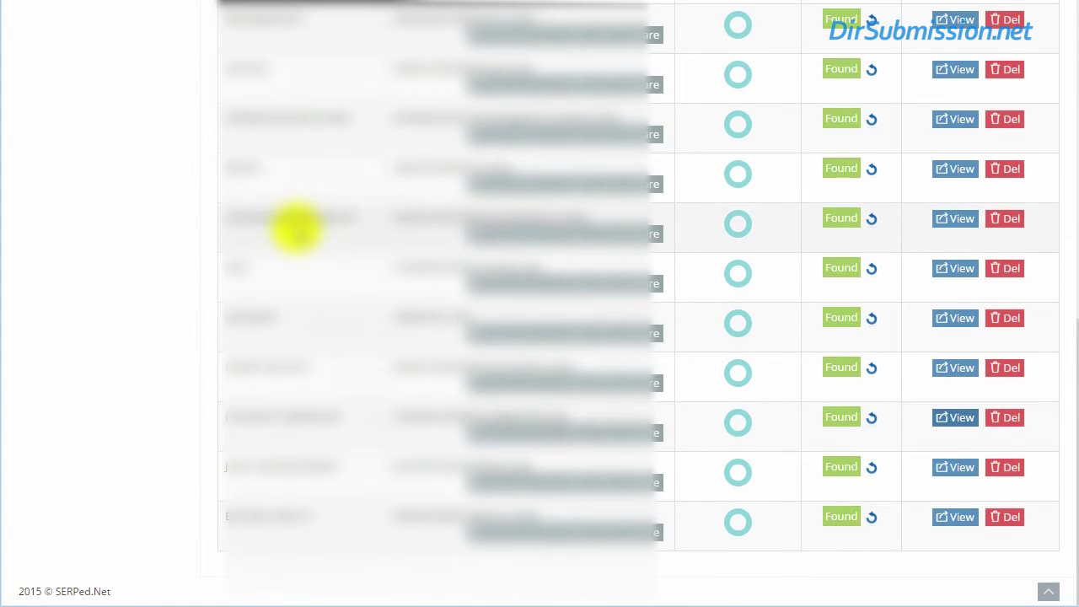
View the first tracked site's JS tracking code, regenerate it four times to reach the serpd.ws domain, and close the code window
scroll(295, 226, up, 10)
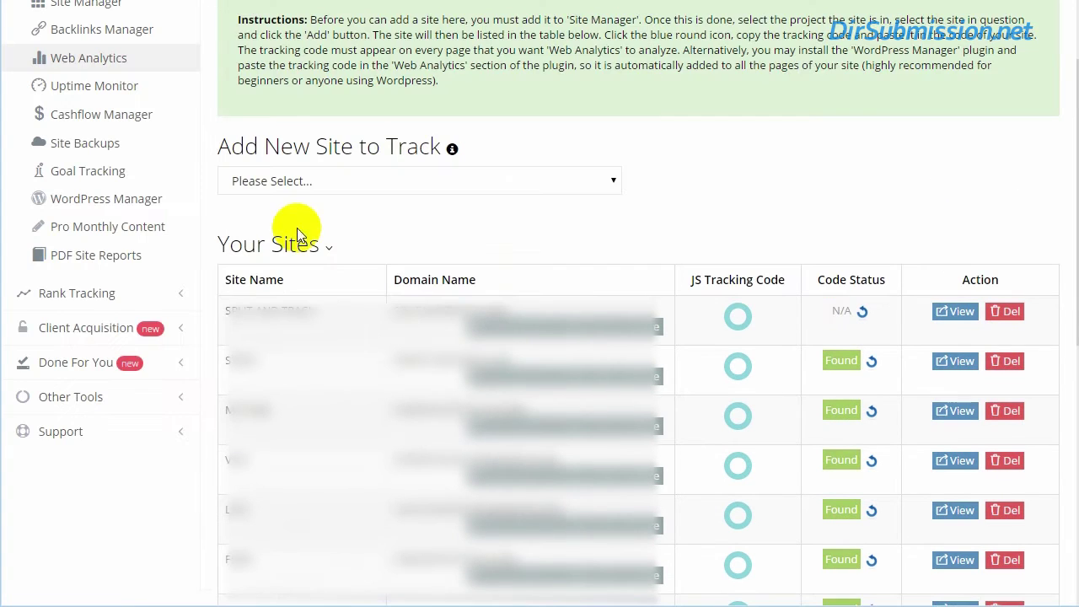
click(738, 319)
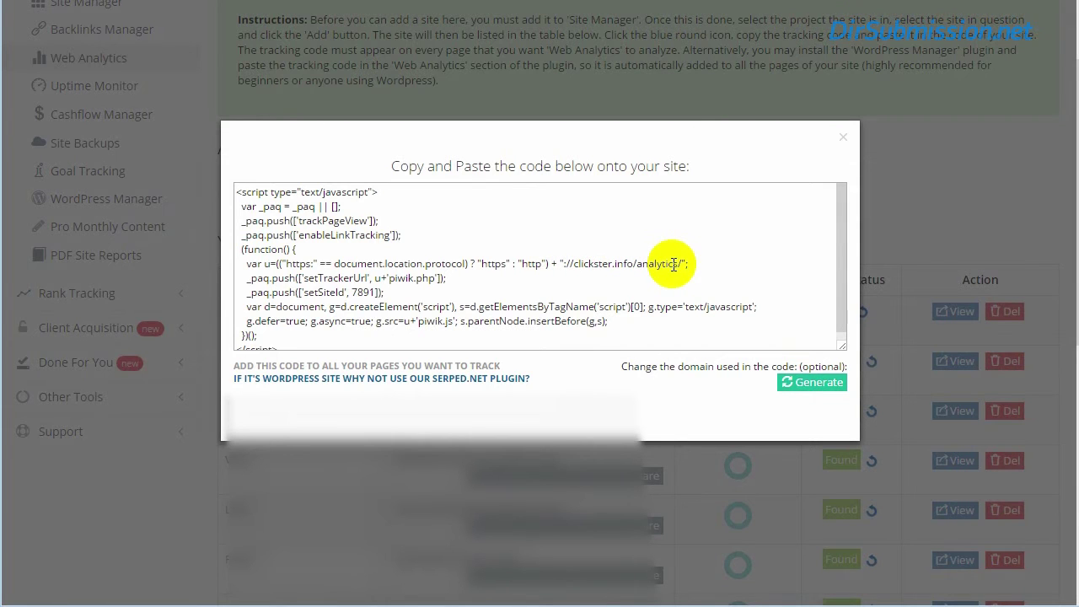
click(807, 387)
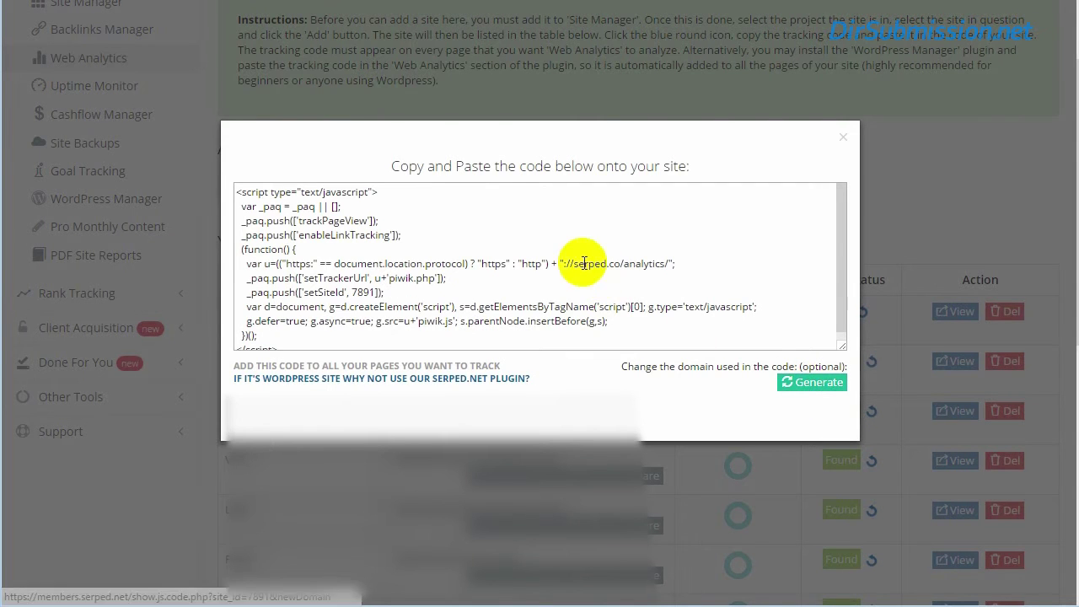
click(809, 384)
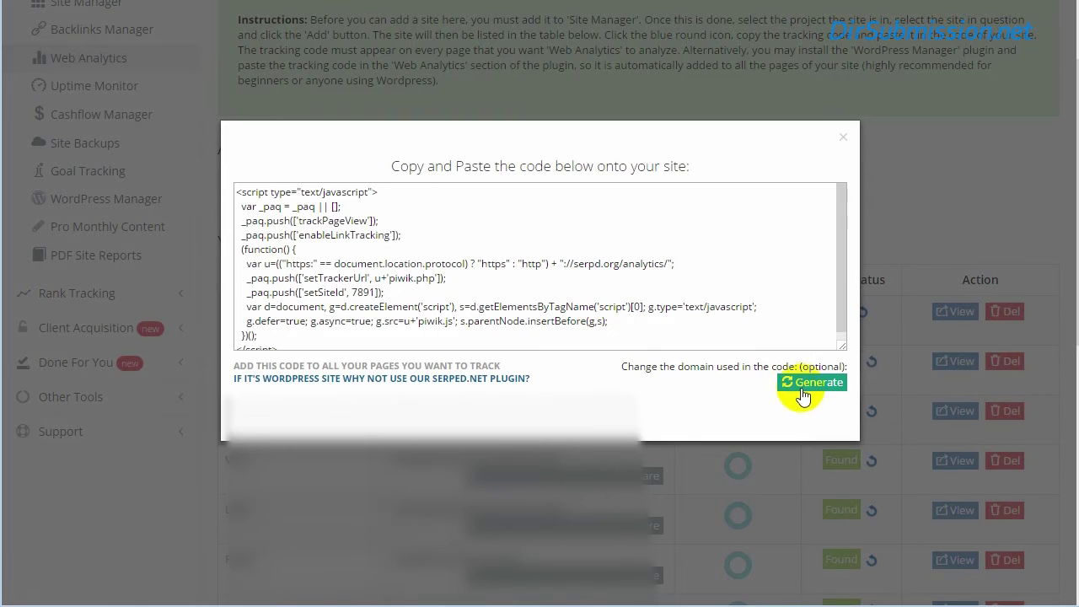
click(805, 384)
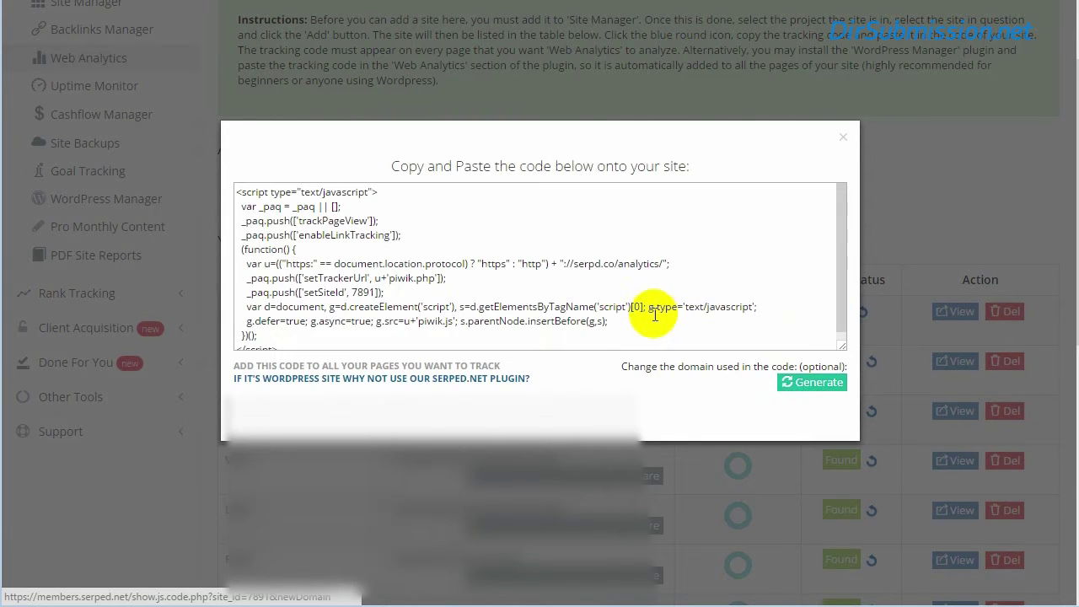
click(801, 383)
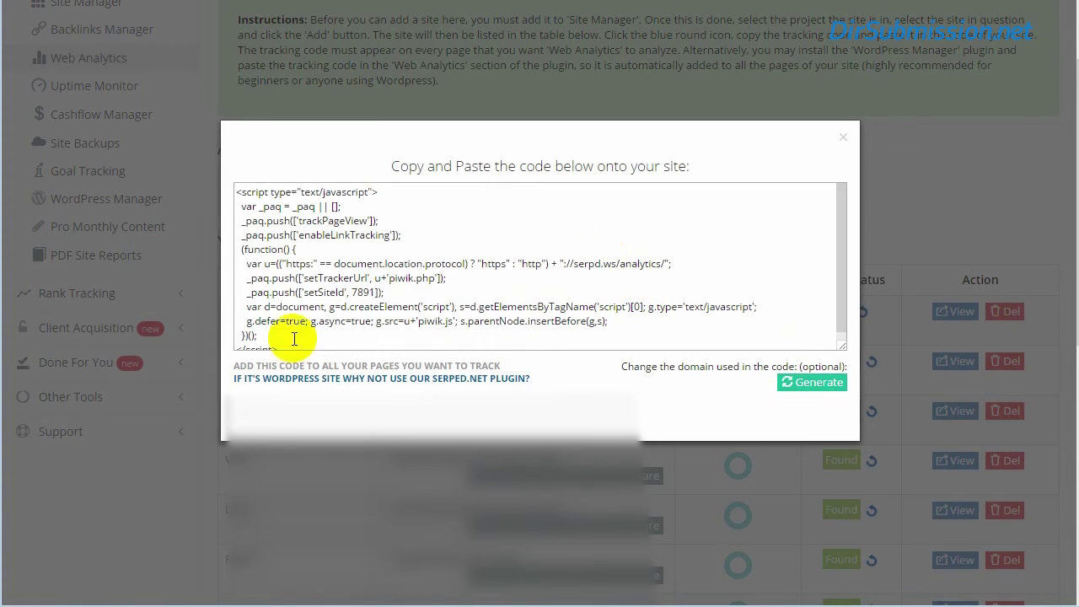
click(843, 138)
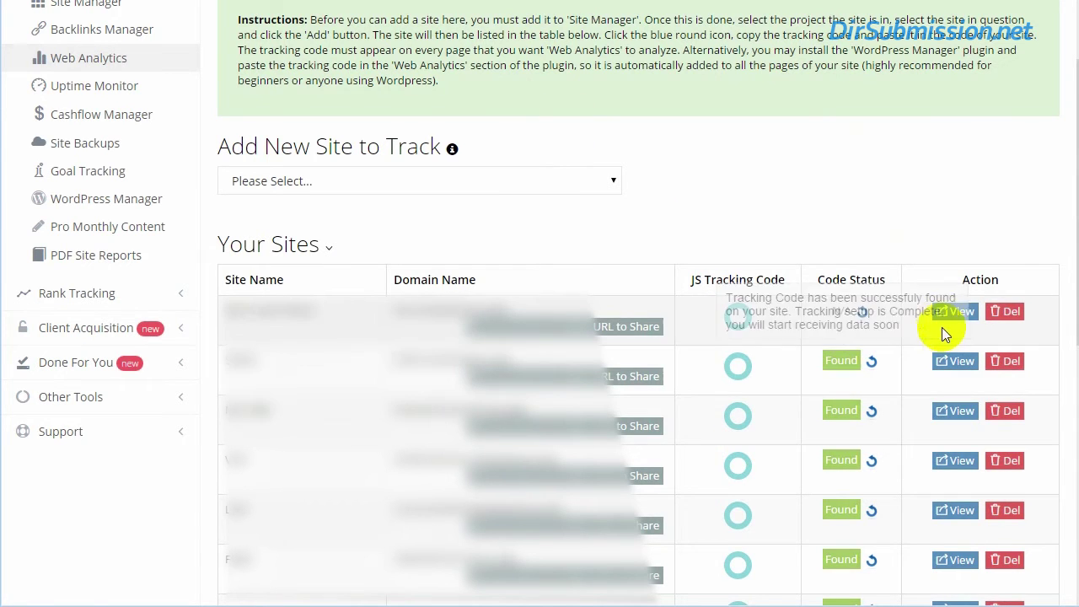
Return to WordPress Manager and review the WordPress versions and out-of-date plugins and themes of the listed sites
scroll(903, 445, down, 10)
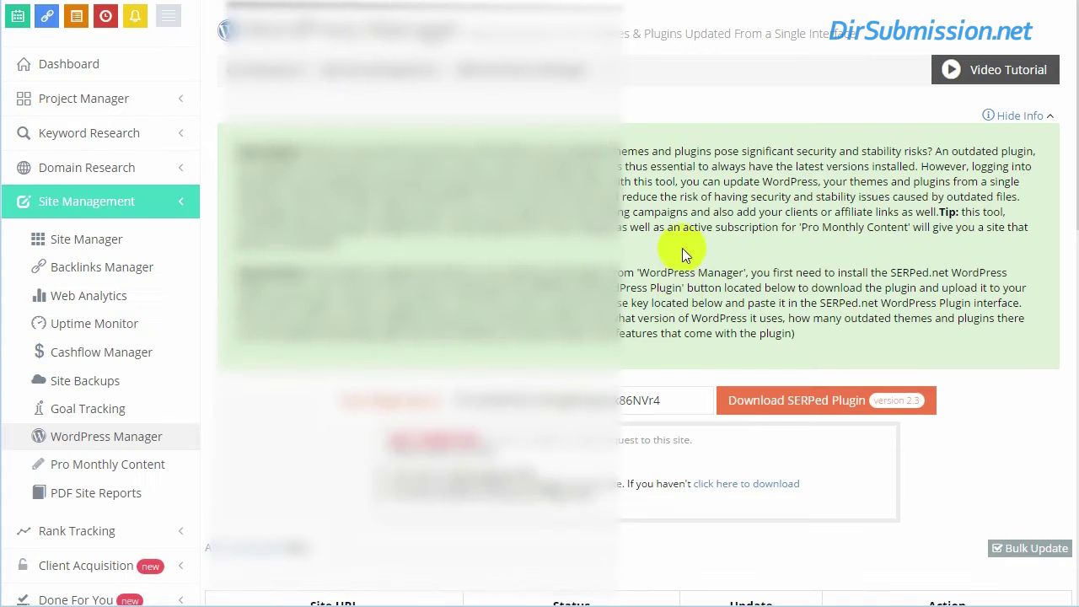
scroll(662, 330, down, 10)
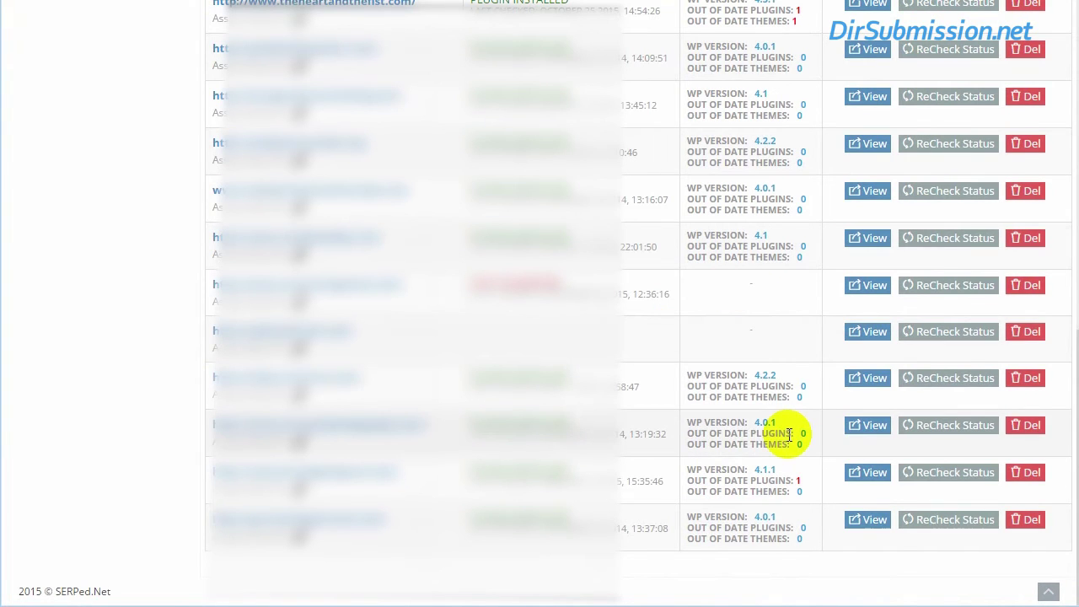
scroll(441, 469, up, 8)
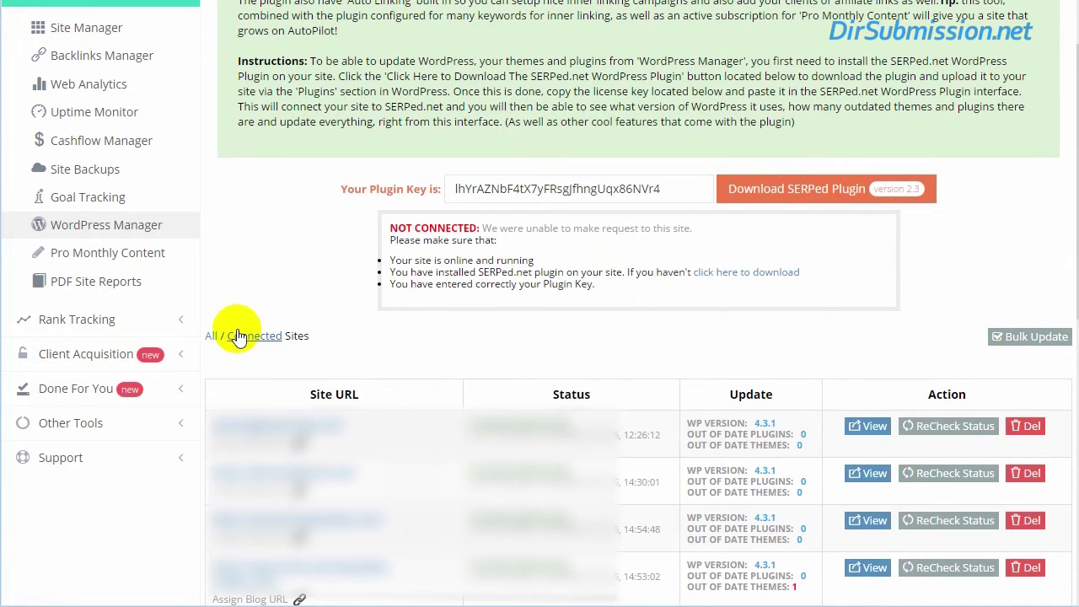
scroll(240, 336, up, 1)
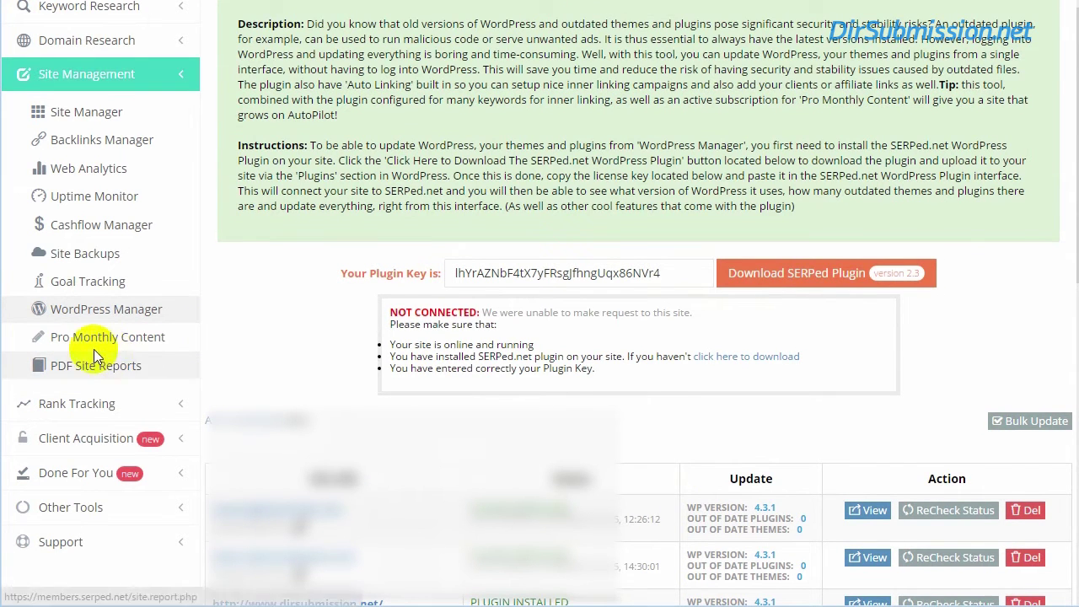
Open Pro Monthly Content and review the subscription form, existing subscriptions and history of submitted articles
click(60, 340)
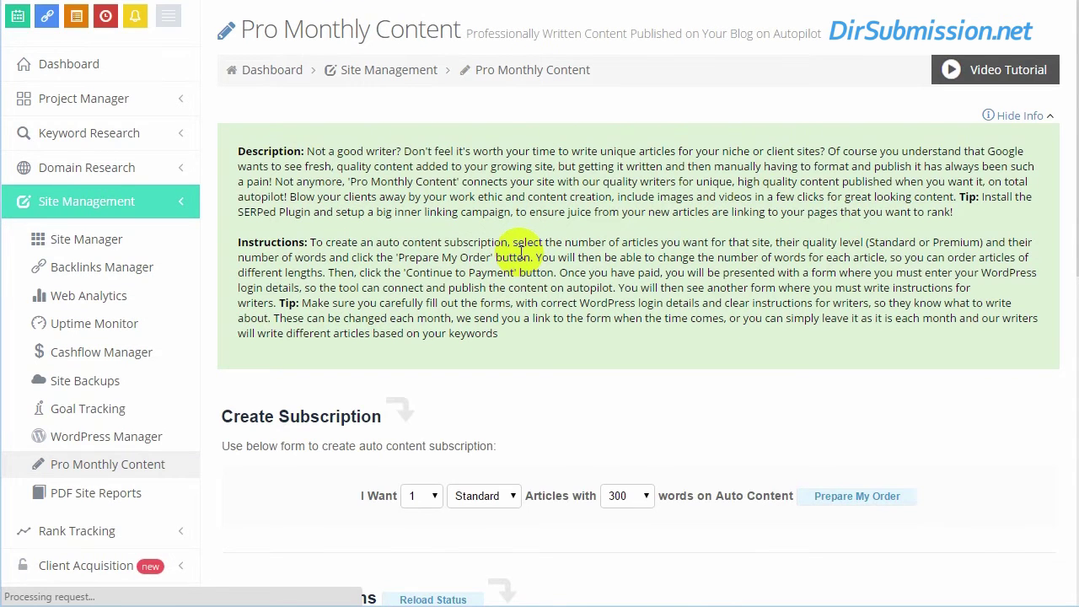
scroll(520, 251, down, 2)
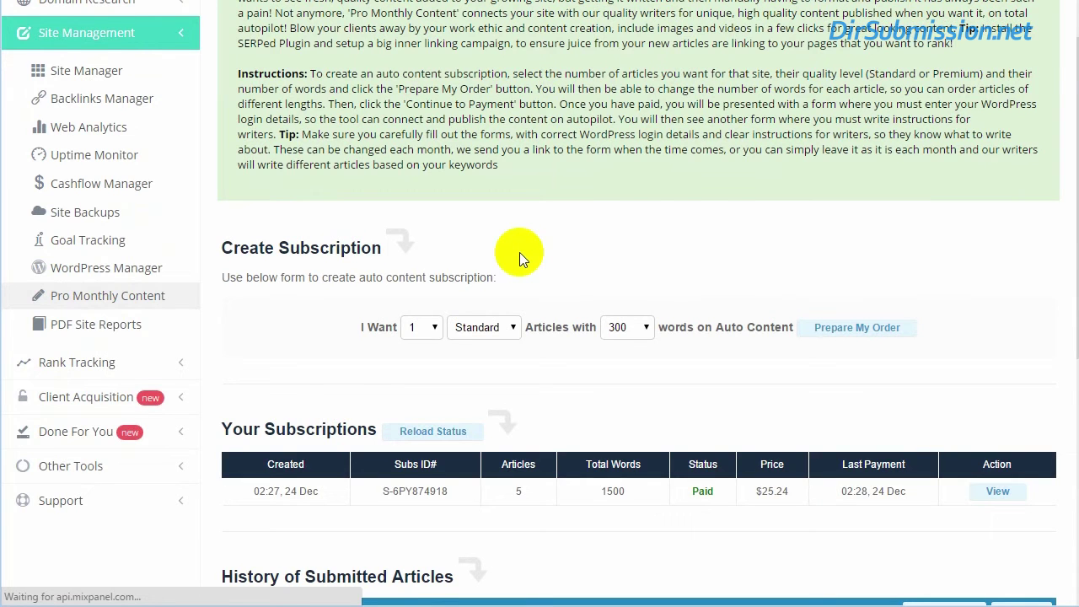
scroll(519, 252, down, 1)
scroll(520, 252, up, 1)
scroll(519, 252, down, 2)
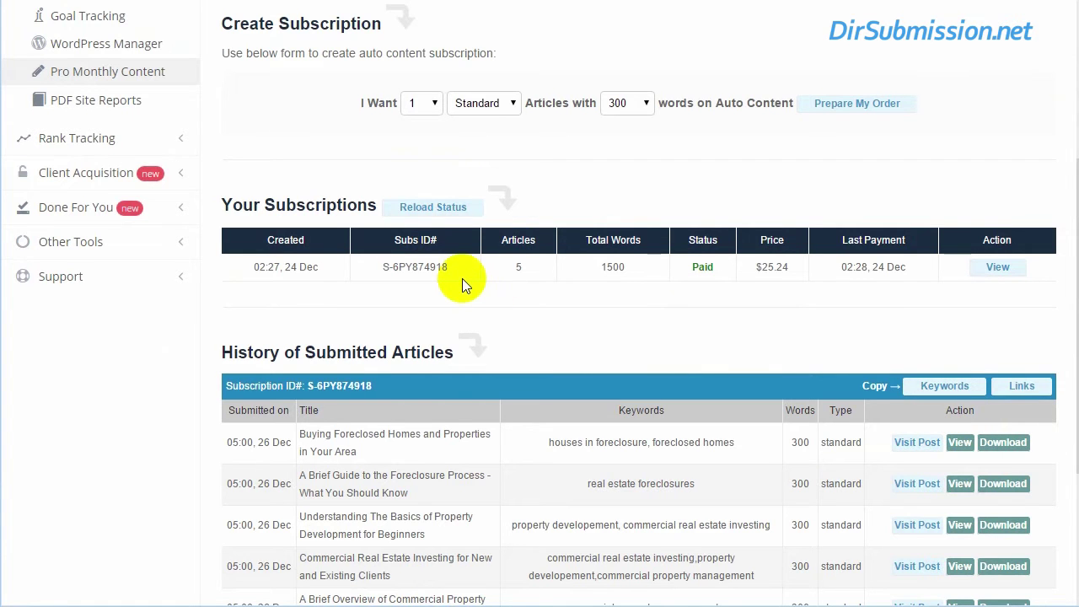
scroll(633, 354, down, 2)
scroll(634, 348, up, 2)
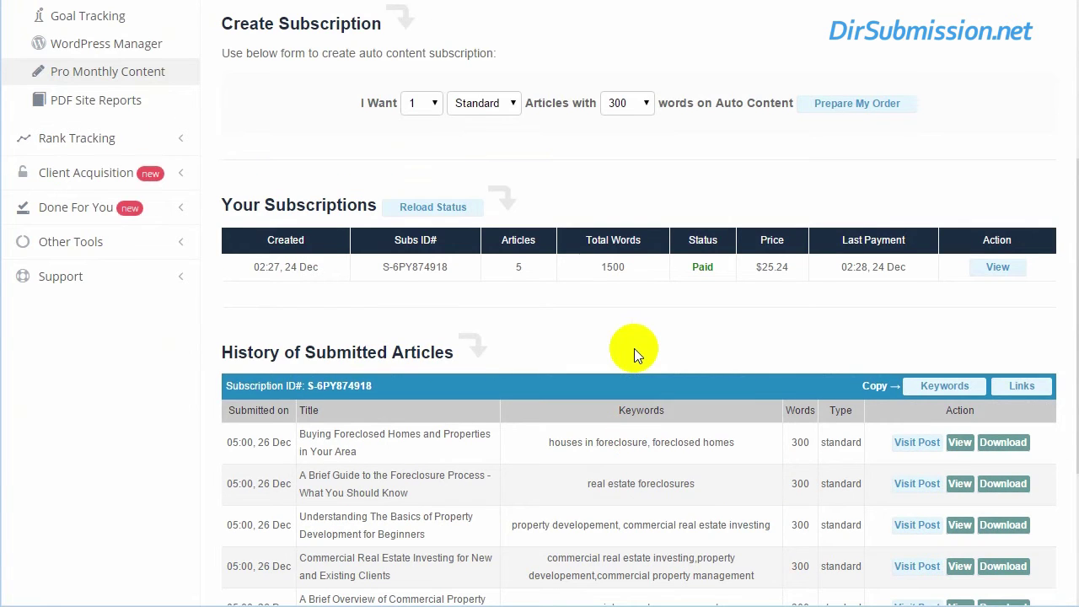
scroll(474, 457, down, 1)
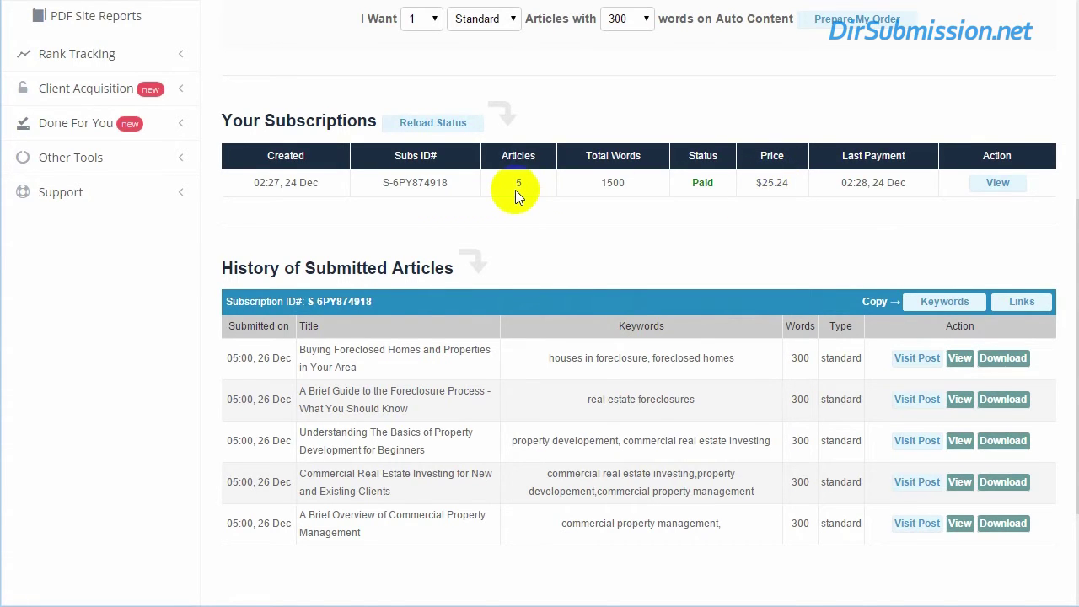
scroll(515, 190, up, 1)
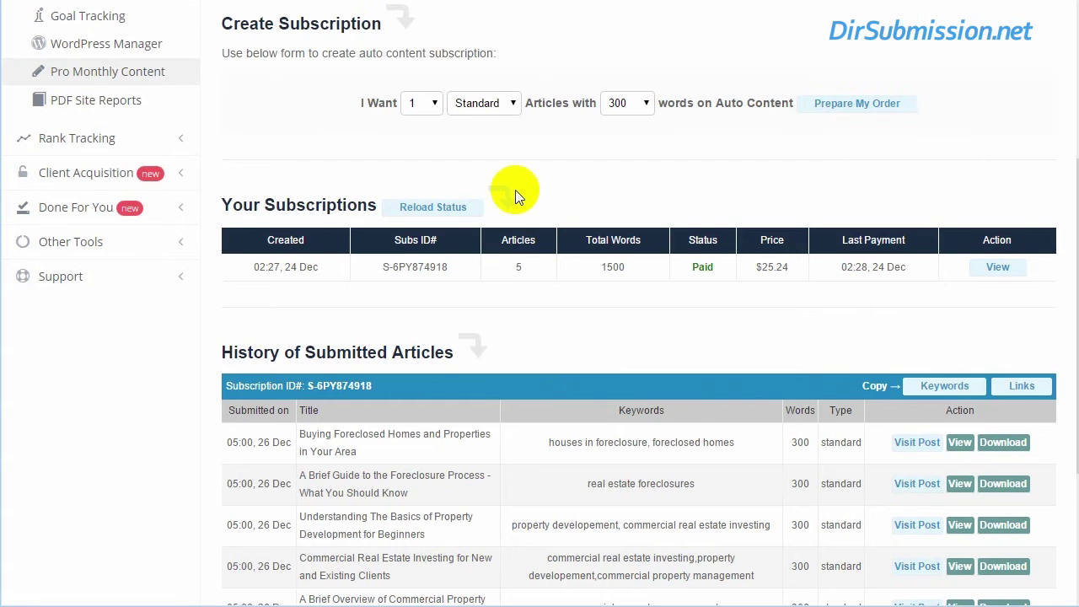
Open PDF Site Reports and select artisanssalonandspa.com as the site to generate a report for
click(74, 102)
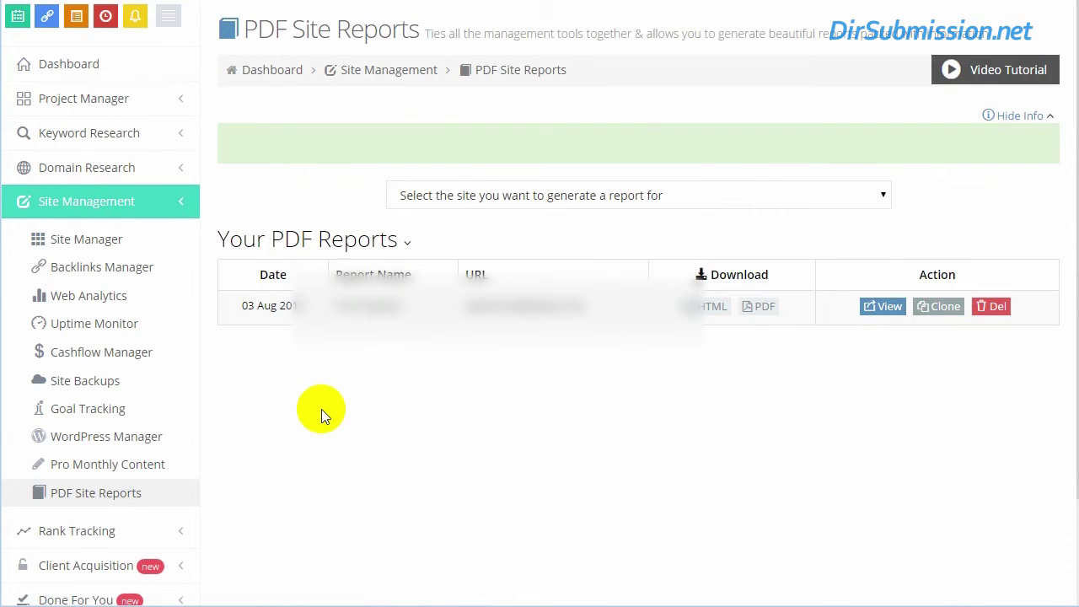
scroll(321, 408, down, 3)
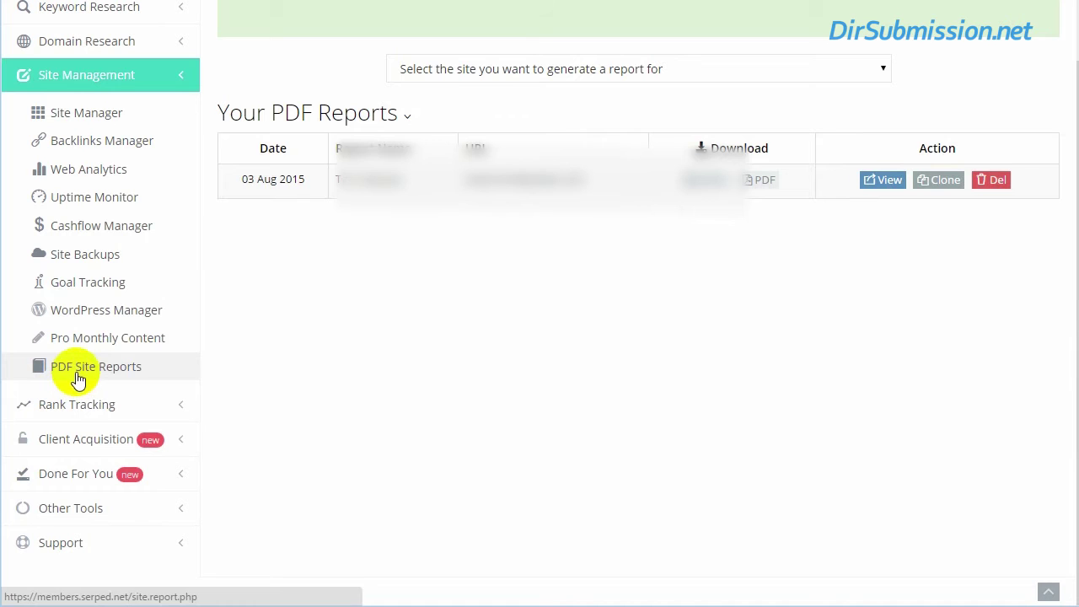
scroll(535, 250, up, 2)
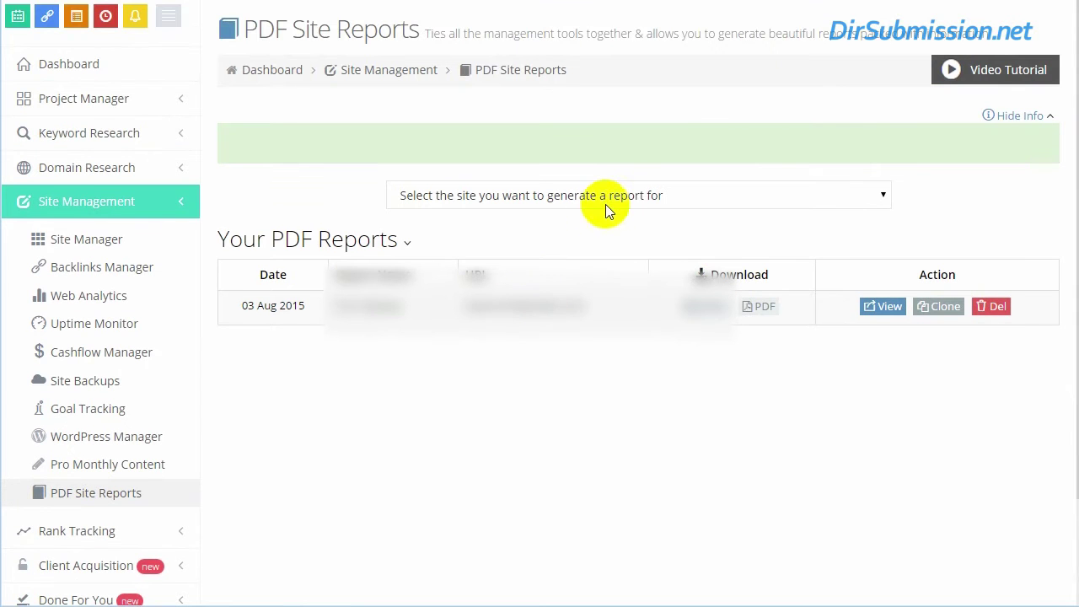
click(604, 193)
click(605, 198)
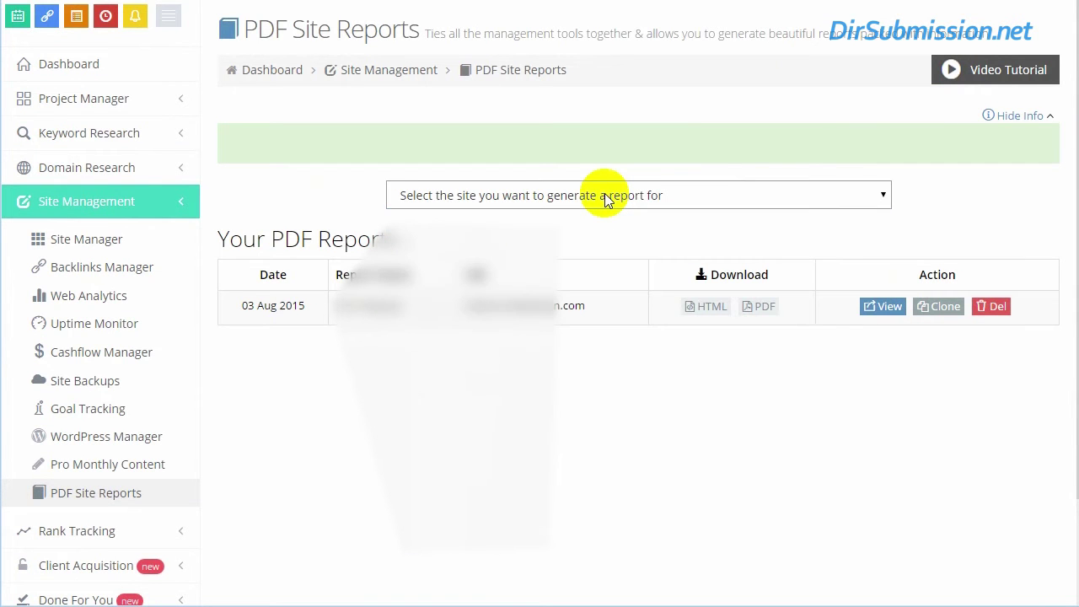
click(544, 201)
click(486, 231)
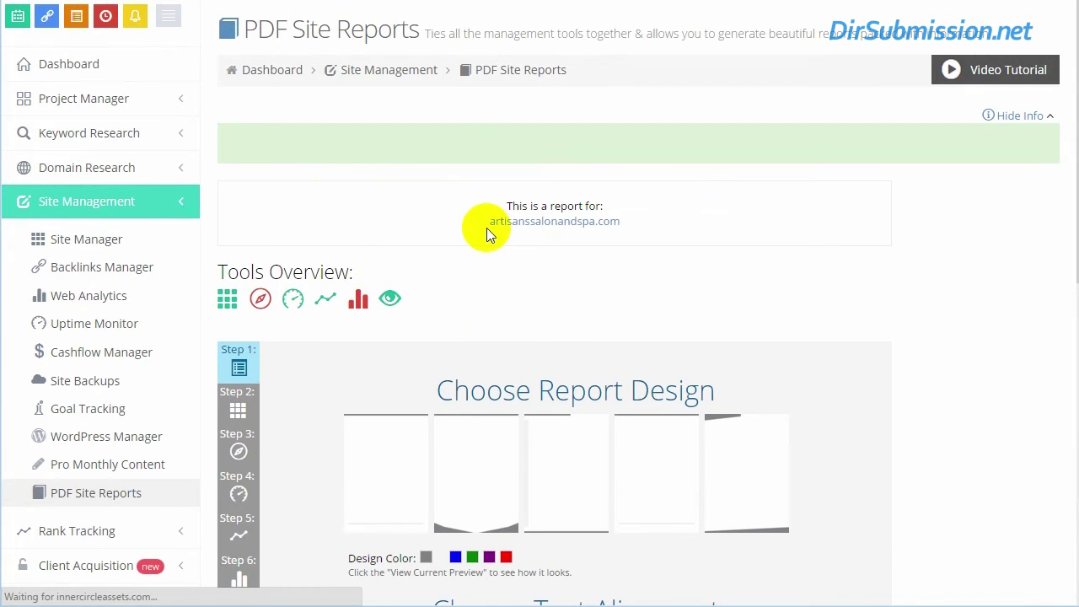
Look through the report's design, text alignment, cover page and introduction options in Step 1
scroll(988, 223, down, 3)
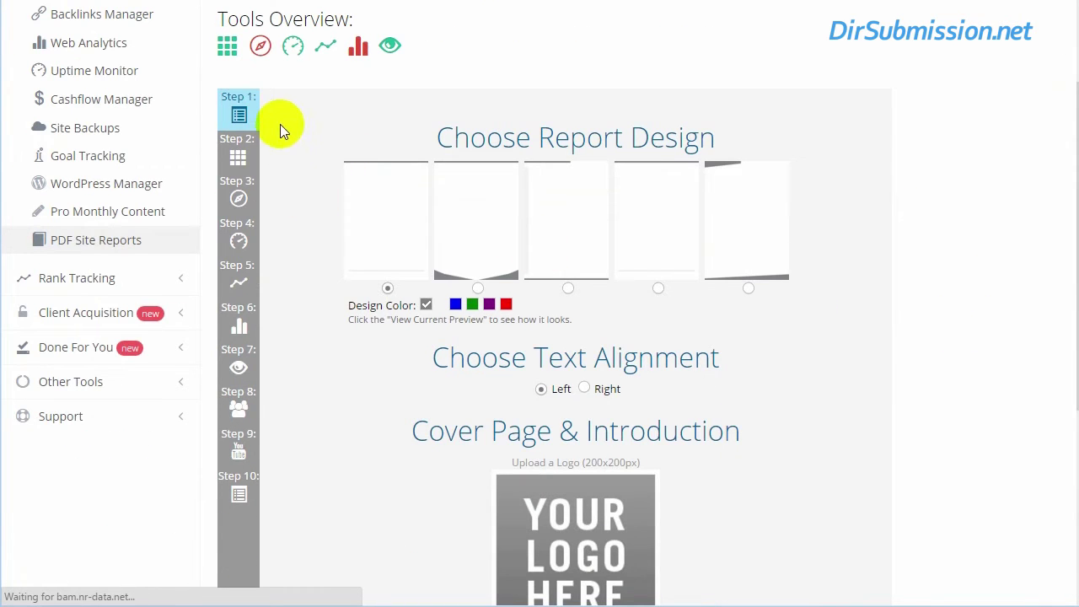
scroll(324, 287, down, 2)
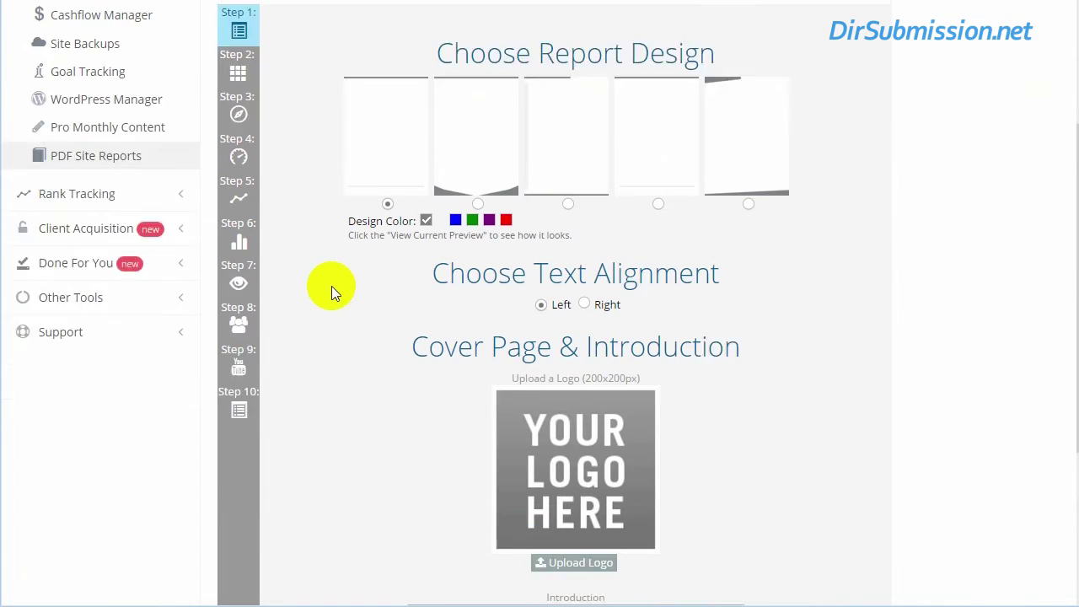
scroll(545, 375, down, 3)
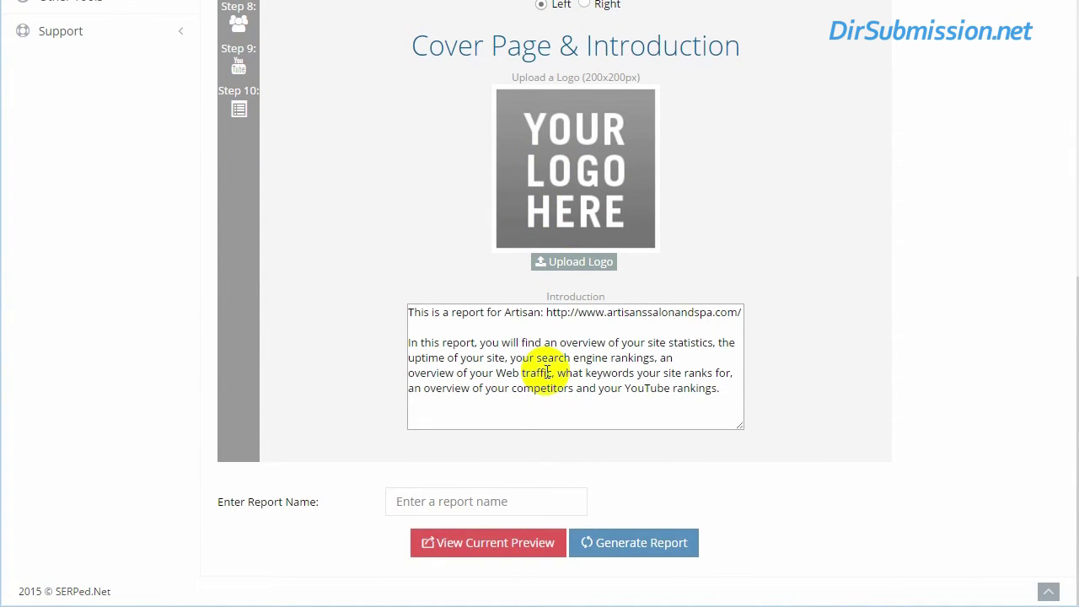
Include links, on-site analysis, tasks and notes in the report's Site Manager section in Step 2
scroll(548, 371, up, 6)
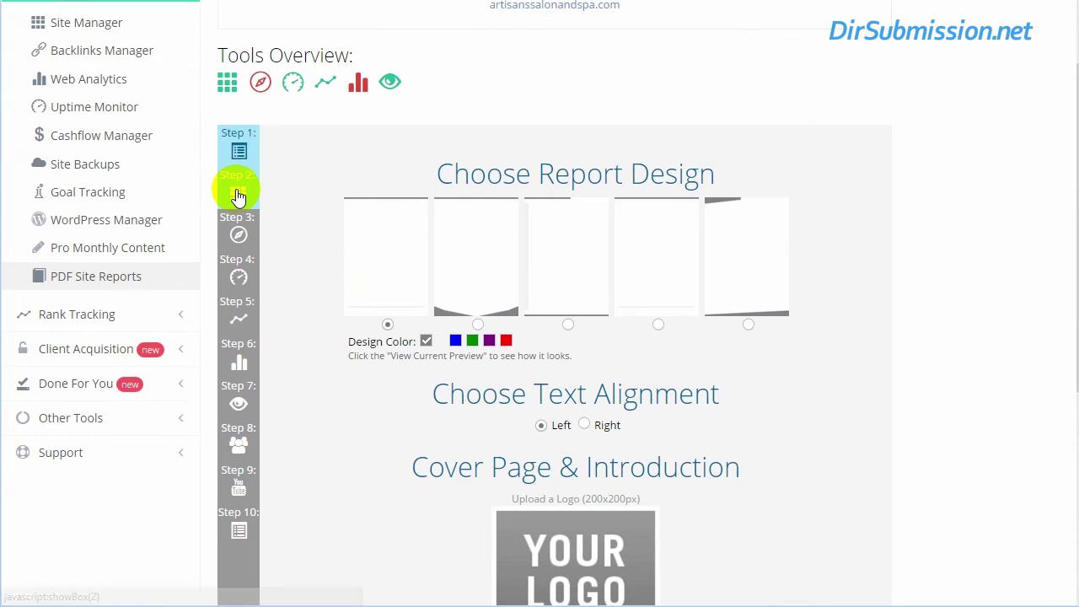
click(239, 196)
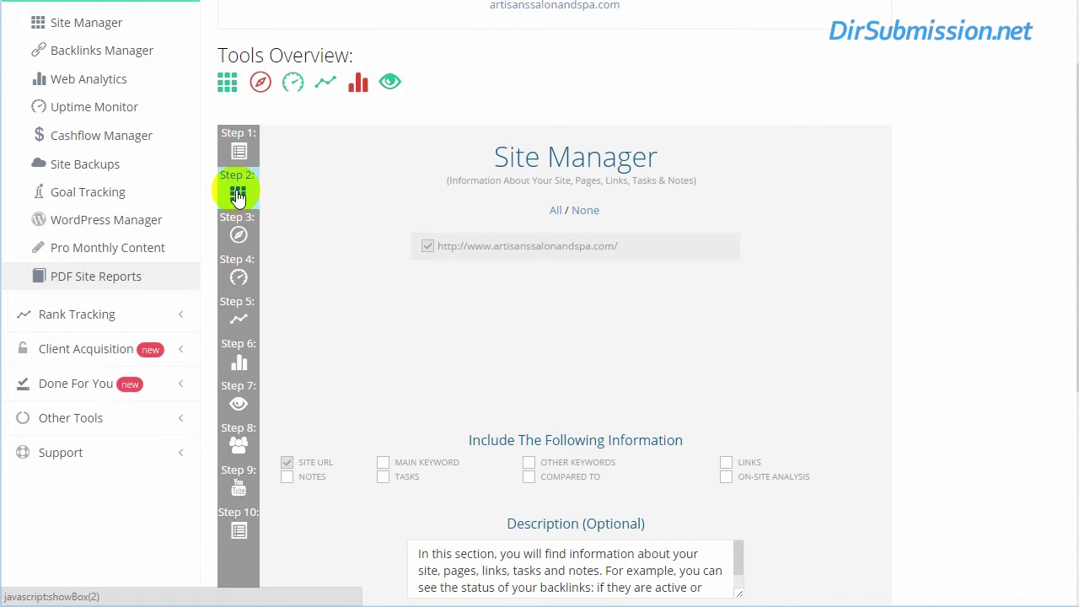
scroll(441, 237, down, 2)
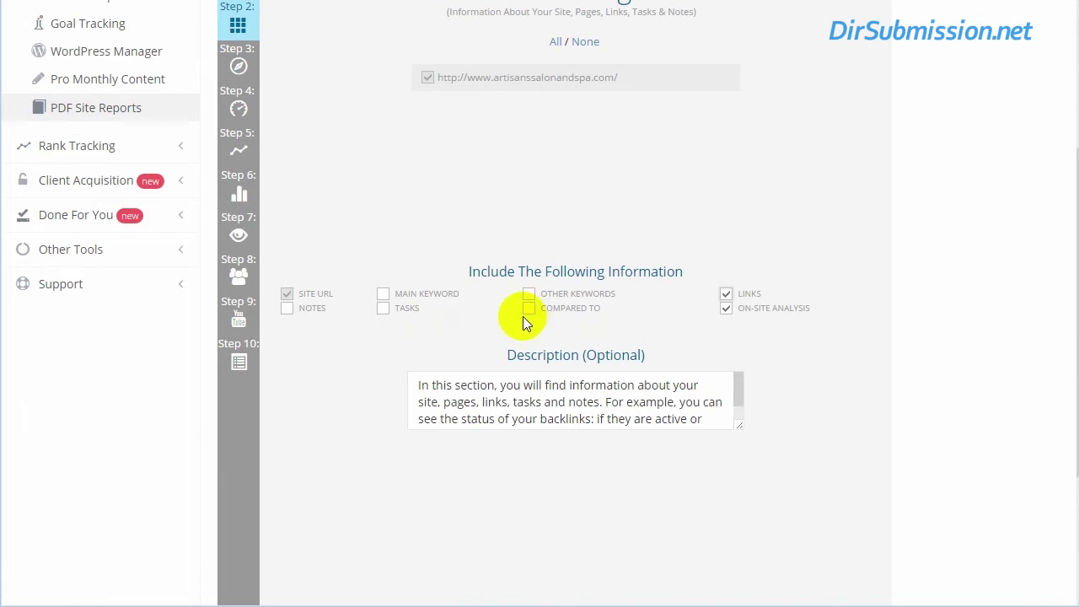
click(382, 309)
click(288, 308)
Look through the Site Explorer, Uptime Monitor and Rank Tracking options of the report in Steps 3 to 5
click(238, 59)
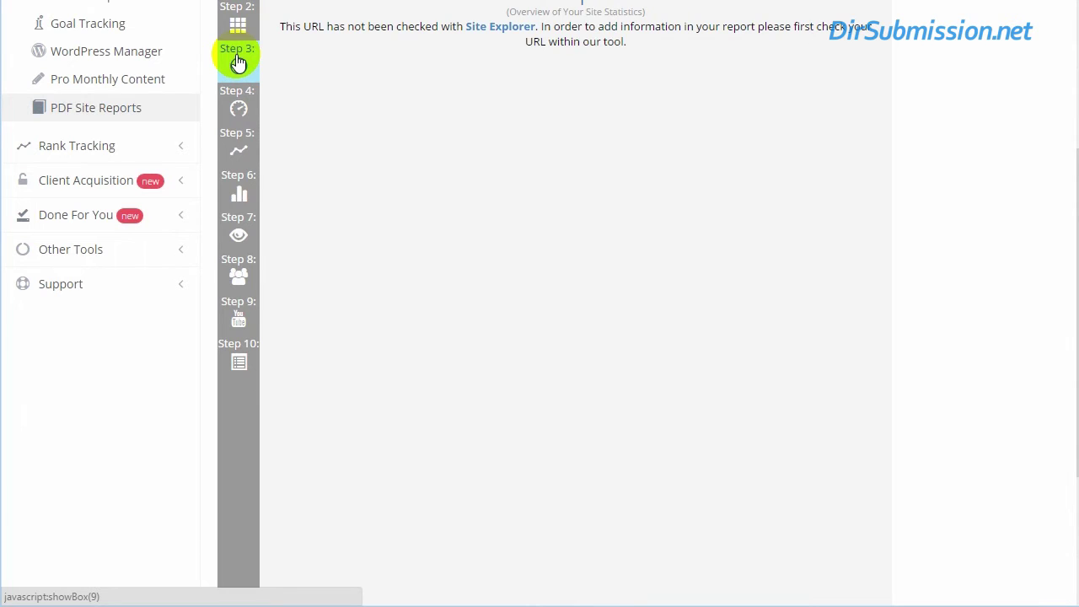
scroll(484, 166, up, 2)
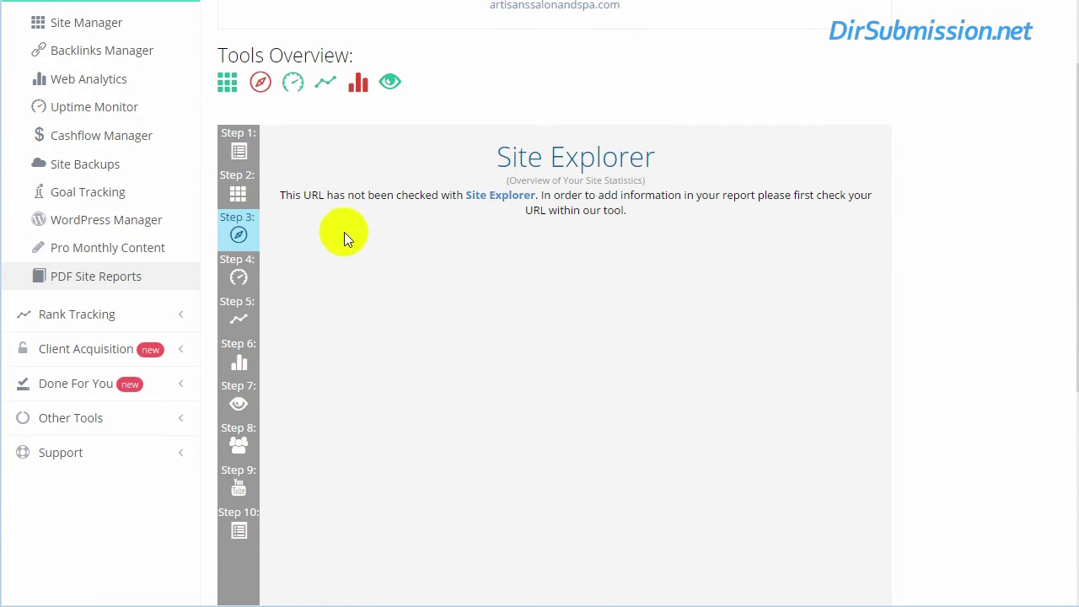
click(235, 282)
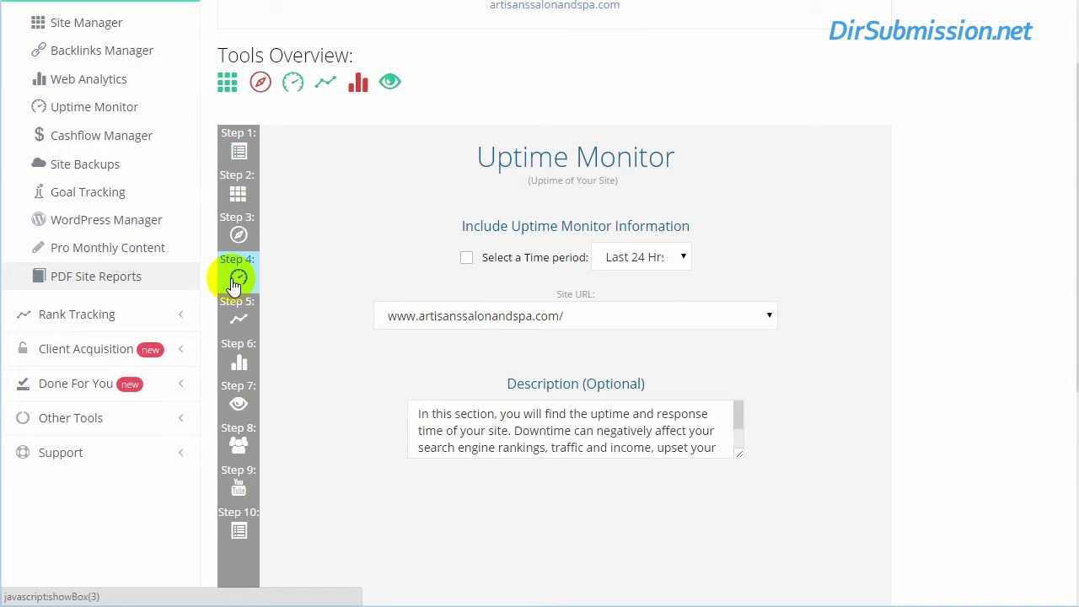
click(236, 318)
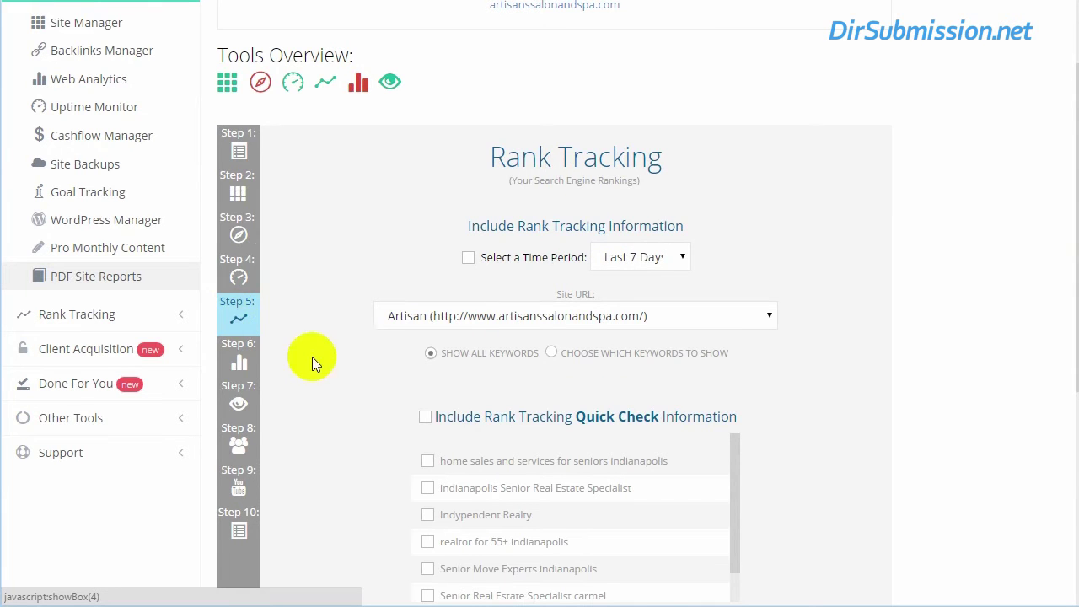
scroll(325, 405, down, 3)
scroll(325, 402, up, 2)
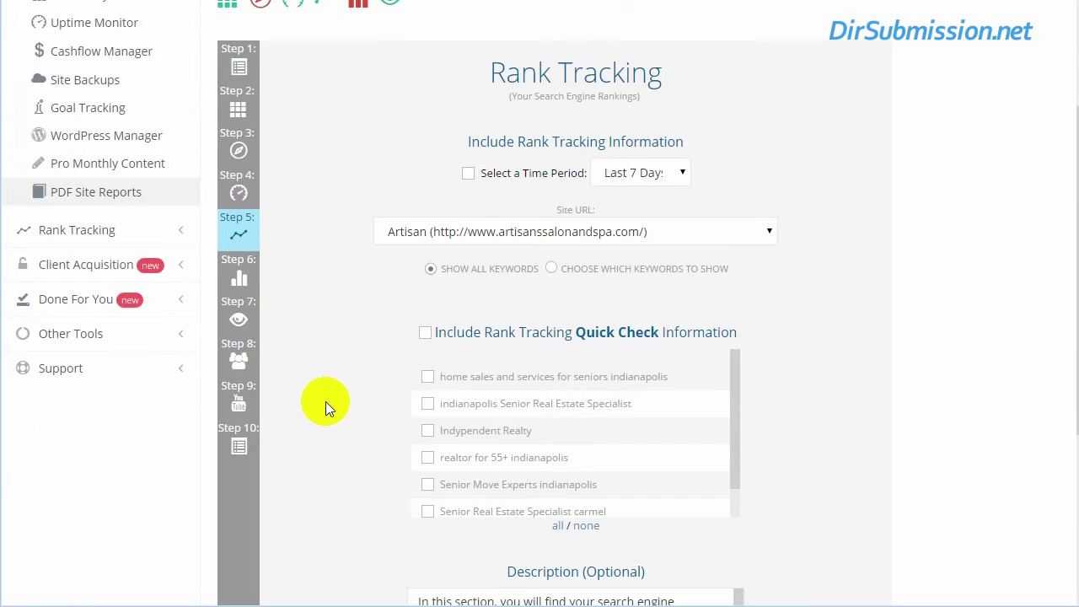
Review the report's Web Analytics, long tail rankings, Competition Analyzer, YouTube Tracker and Conclusion sections in Steps 6 to 10
click(247, 281)
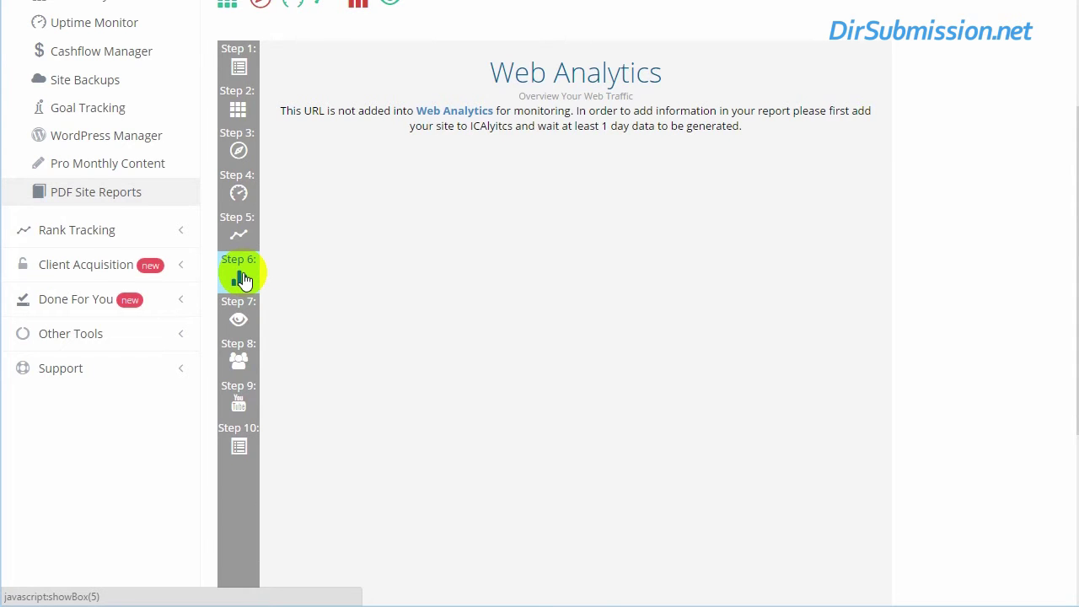
click(242, 317)
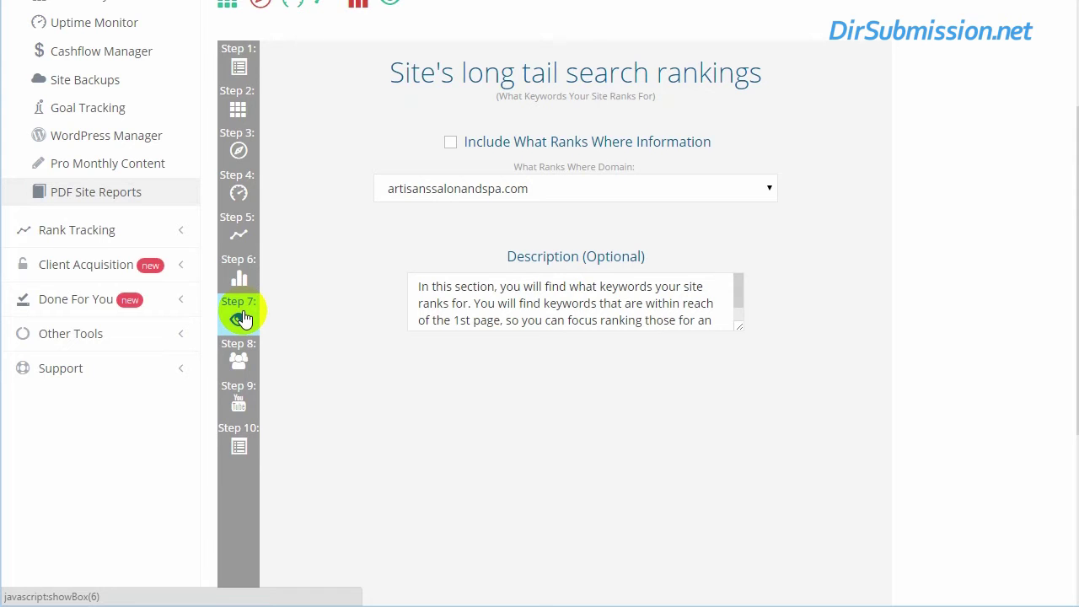
click(242, 358)
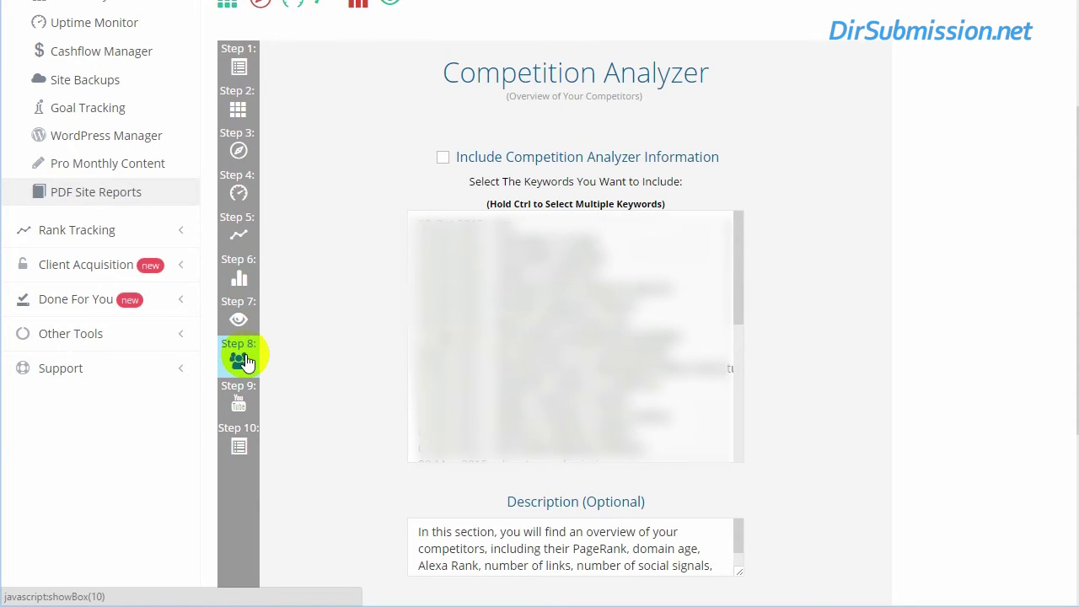
click(241, 404)
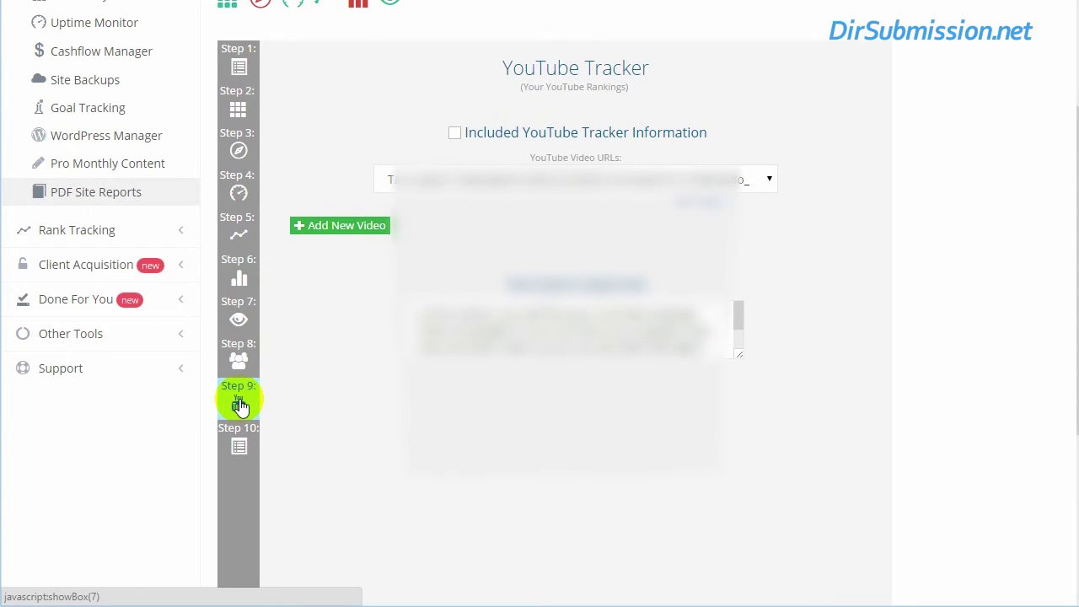
click(248, 444)
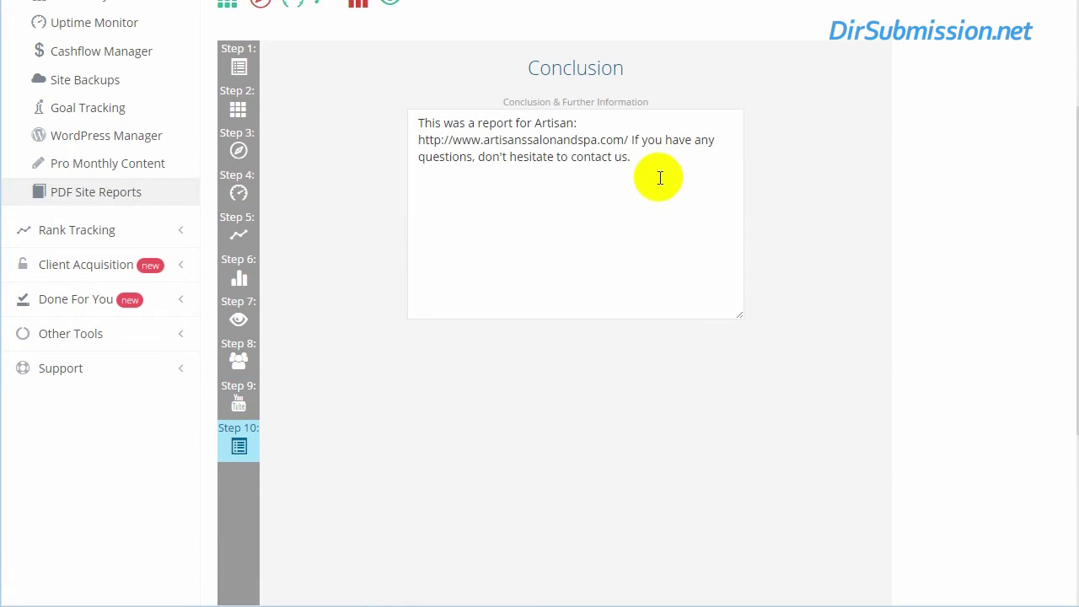
scroll(589, 272, down, 2)
scroll(589, 272, up, 3)
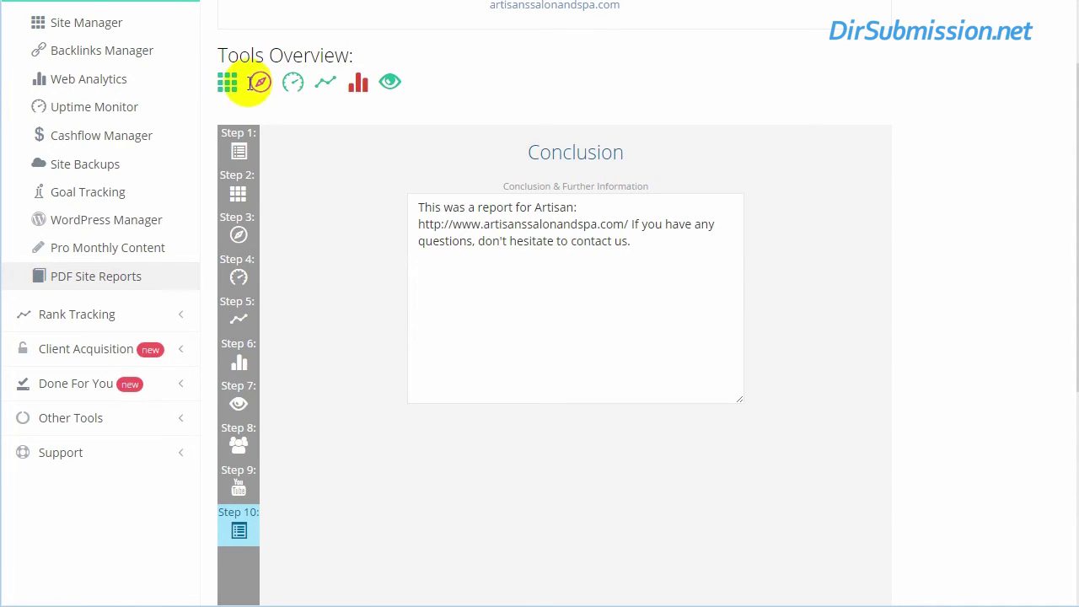
Open the Cities tool under Rank Tracking and view its list of projects without choosing one
click(55, 315)
scroll(53, 310, down, 2)
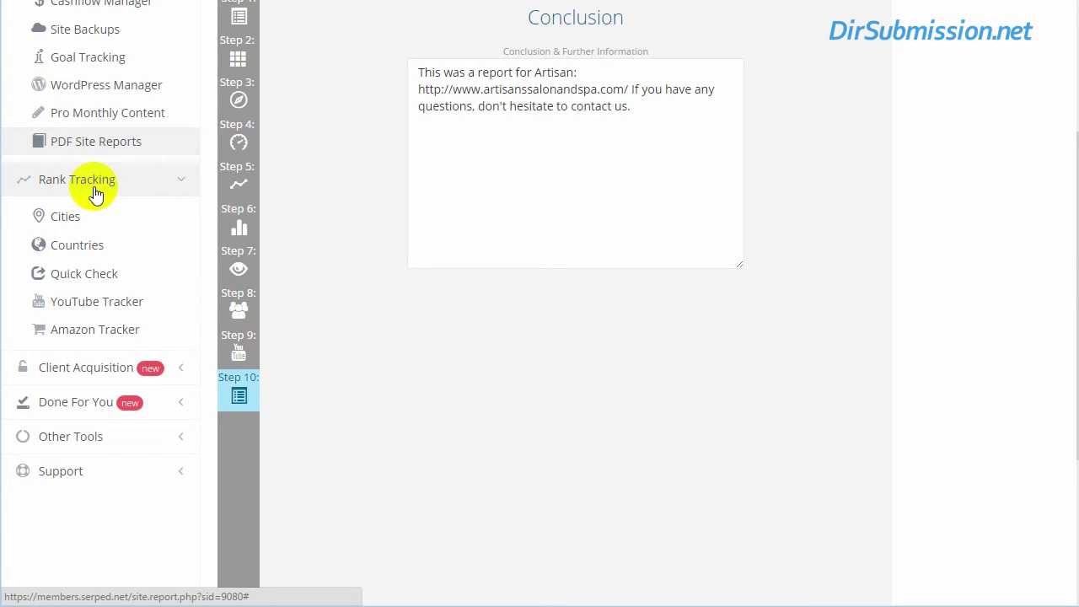
scroll(84, 181, up, 5)
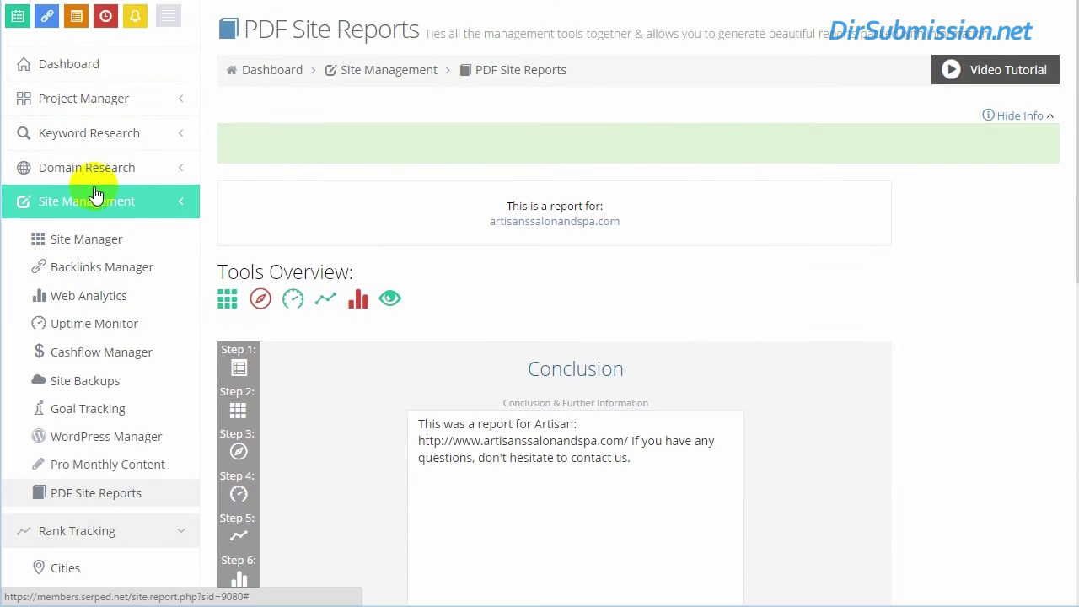
scroll(48, 208, down, 4)
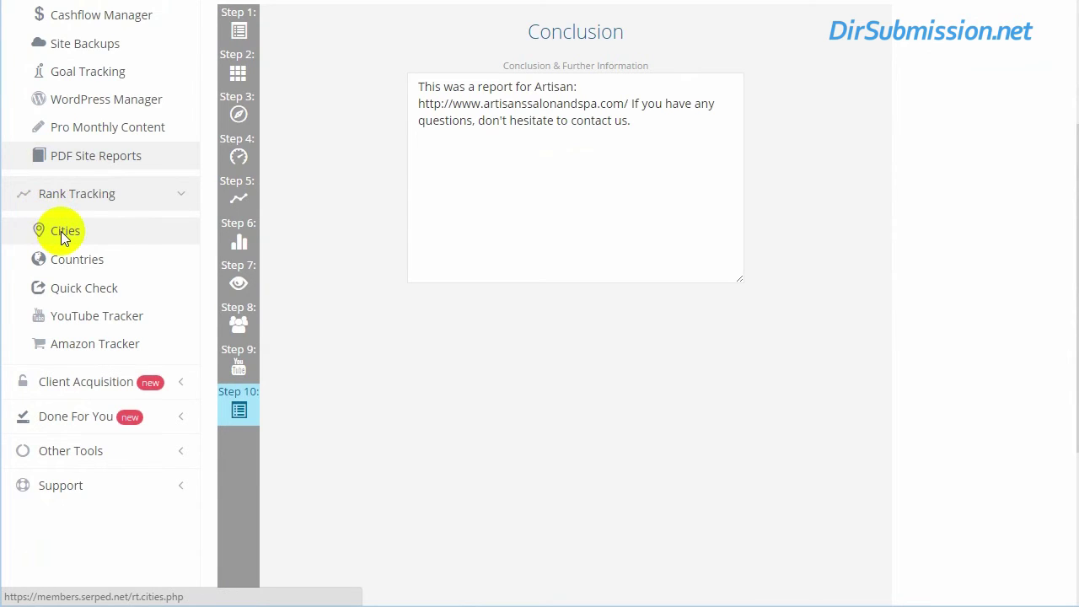
click(61, 231)
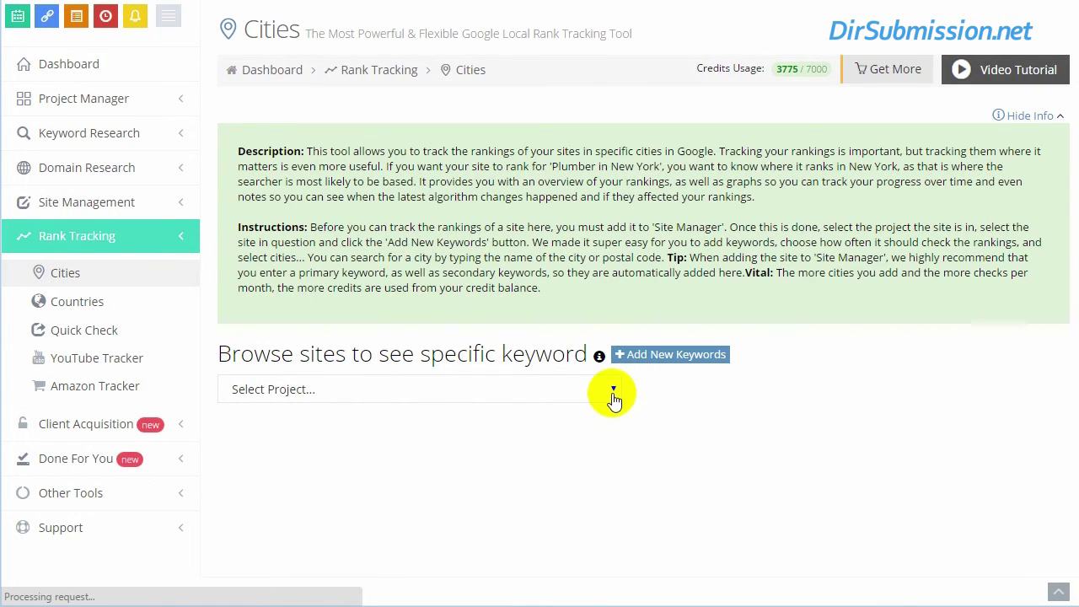
click(612, 393)
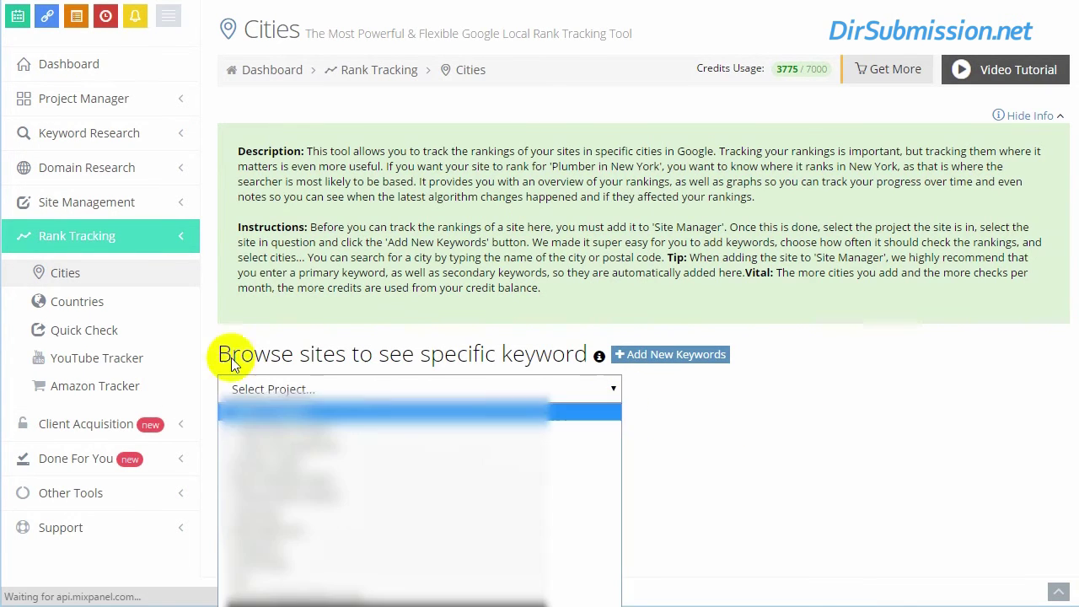
click(418, 311)
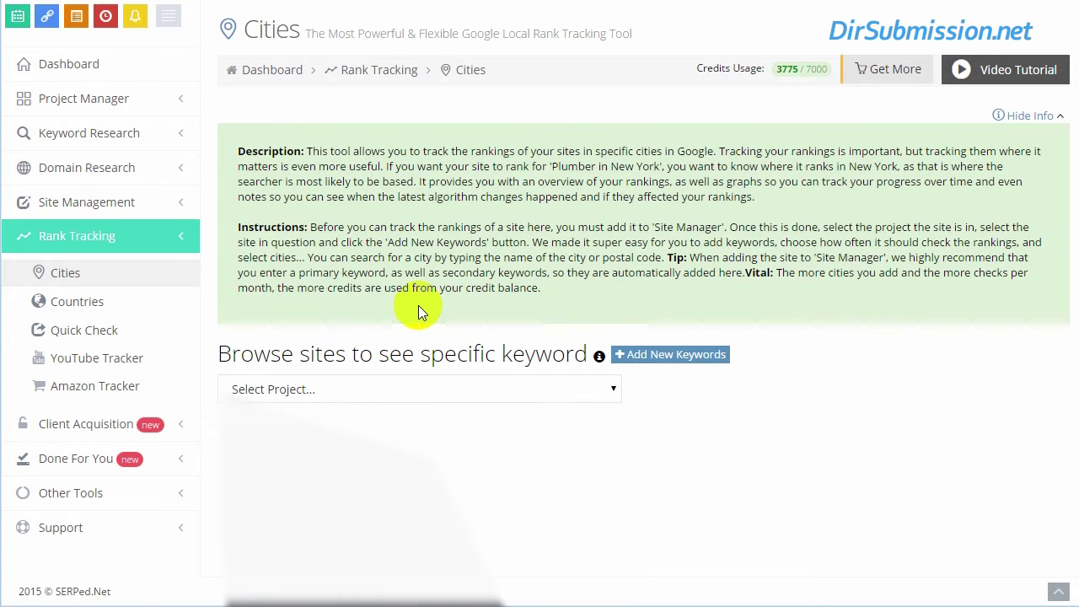
Examine the country, site and check period choices for adding city keywords, and close the form without adding any
click(662, 358)
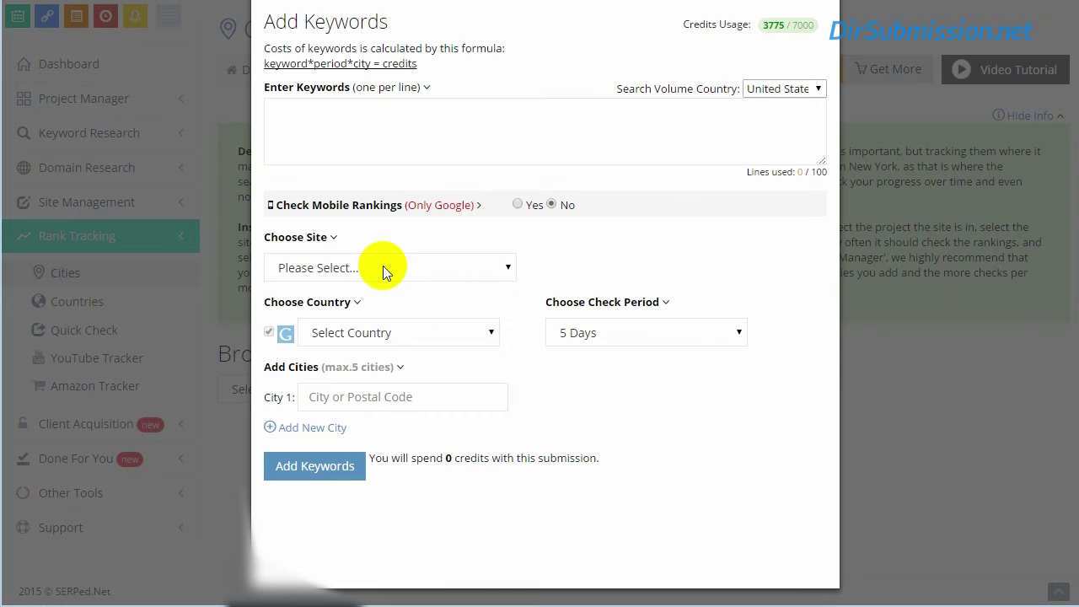
click(443, 340)
scroll(506, 548, down, 20)
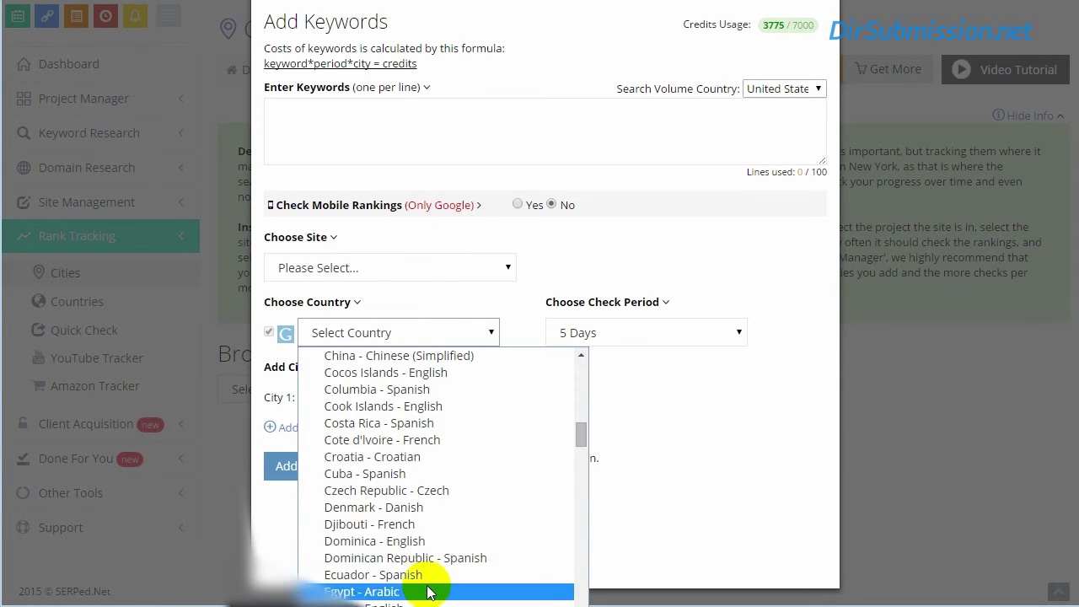
click(502, 278)
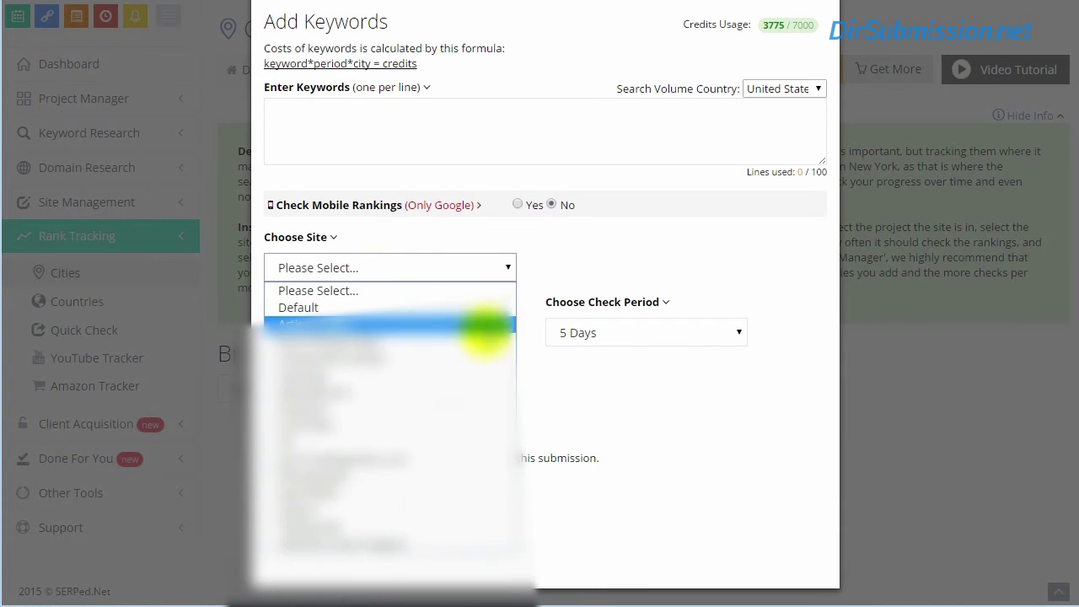
click(628, 386)
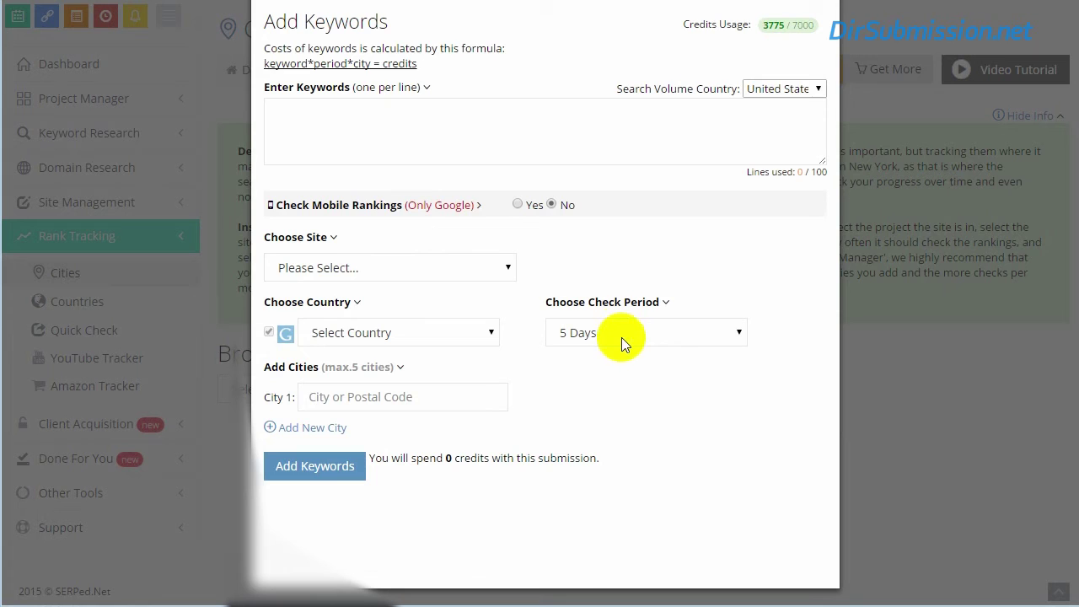
click(619, 333)
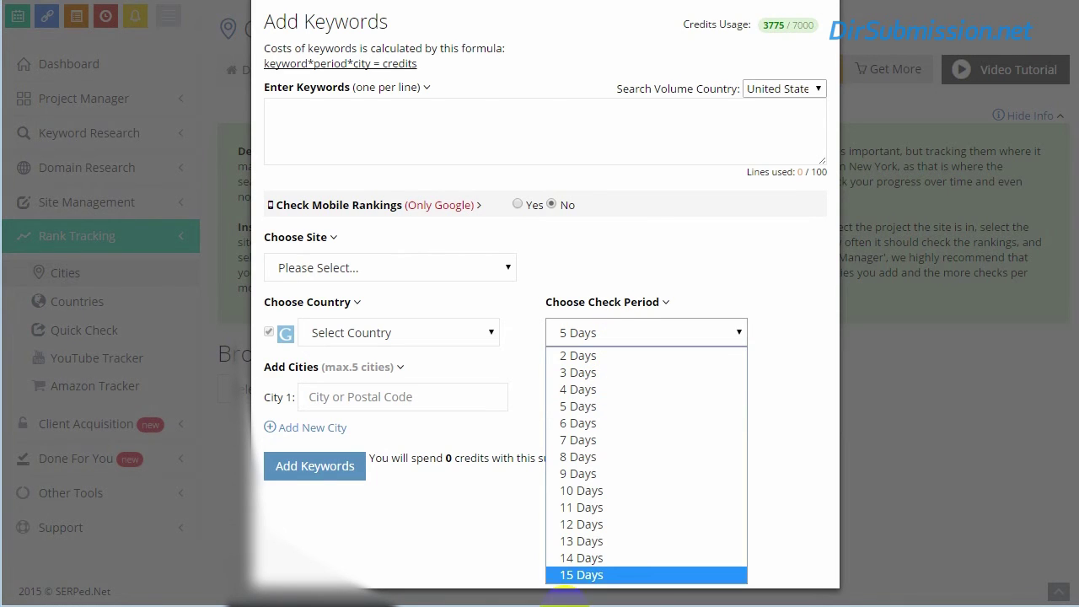
click(489, 330)
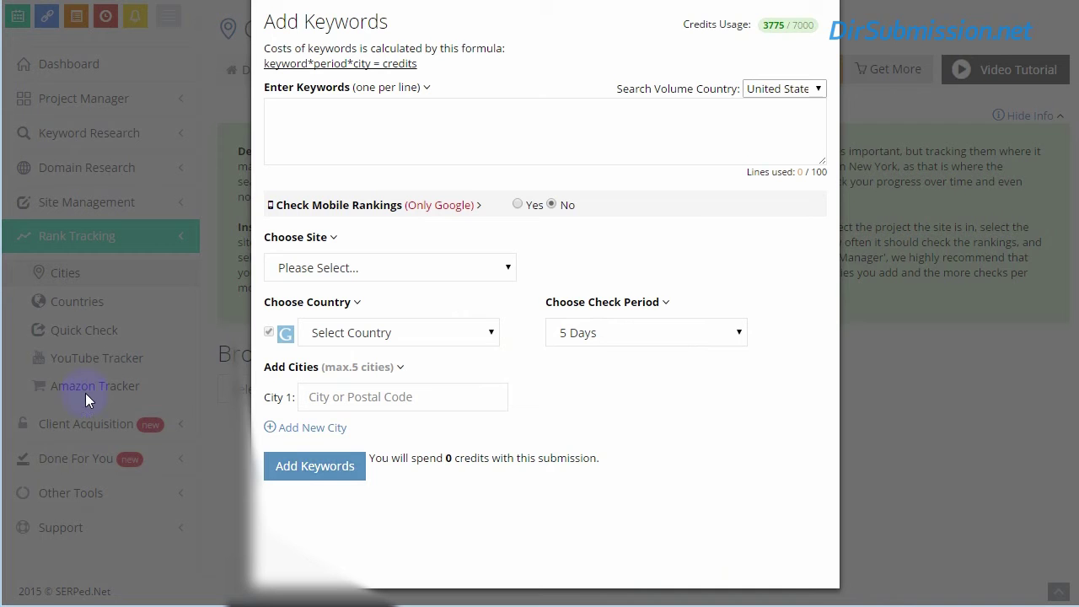
click(807, 7)
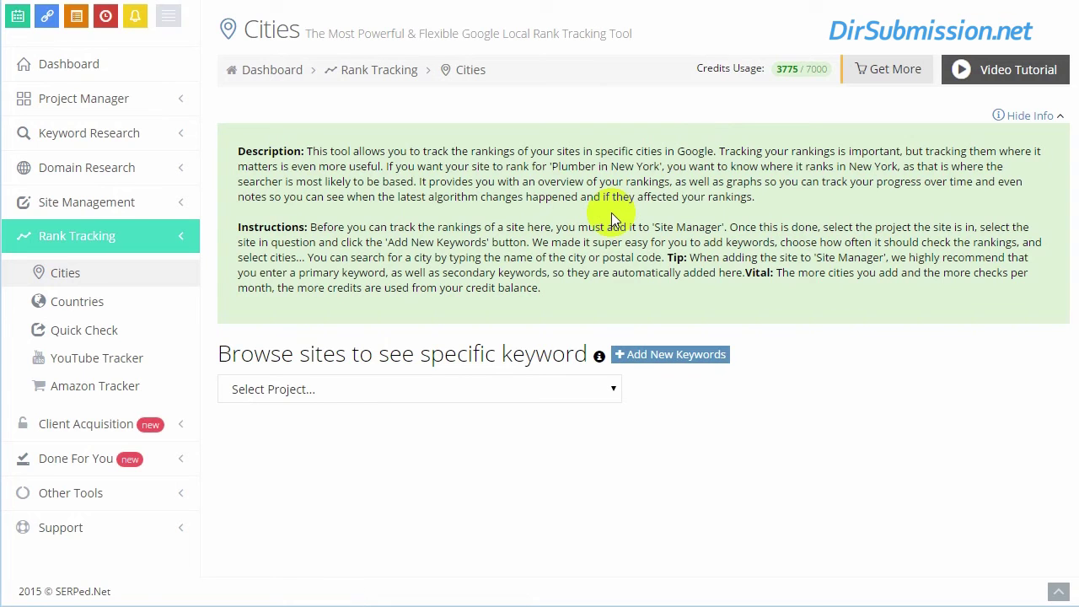
Open the Countries rank tracker, view the Food Sites project's keywords and switch to another project in the list
mouse_move(792, 71)
click(66, 312)
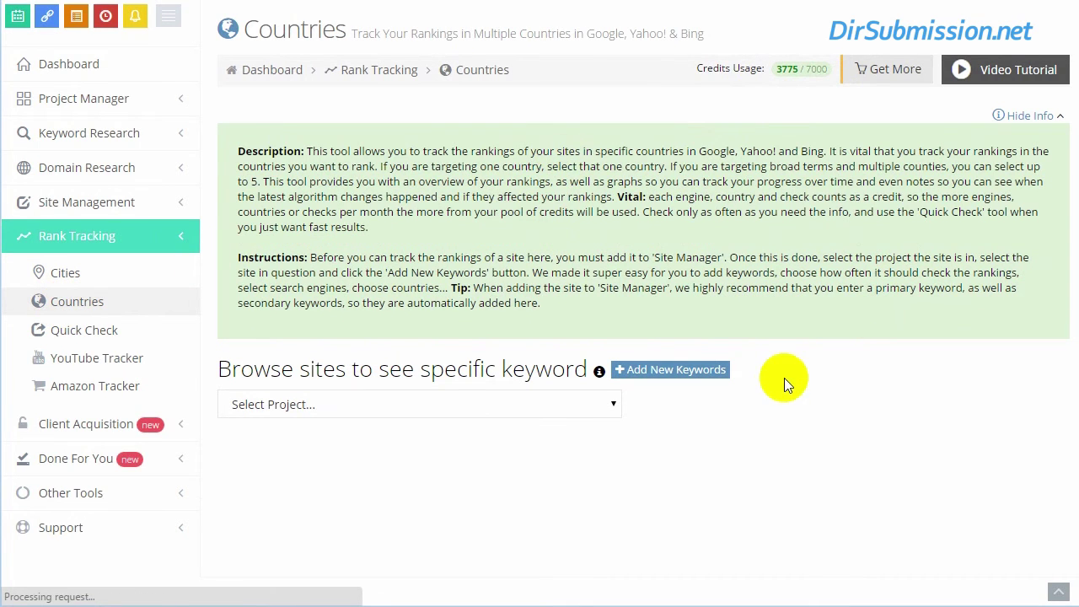
click(612, 406)
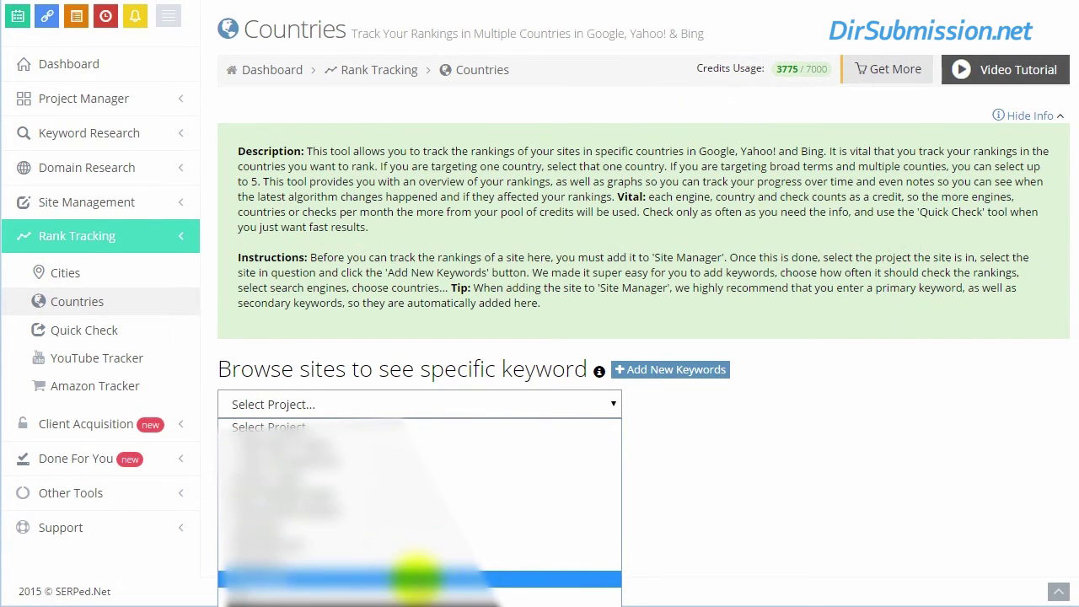
click(514, 578)
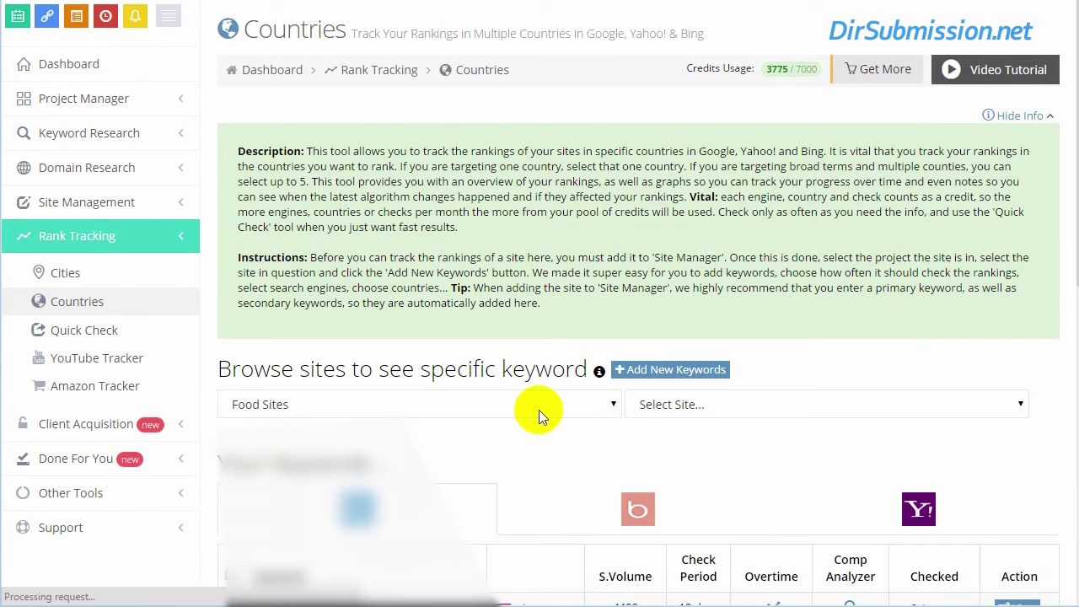
click(417, 405)
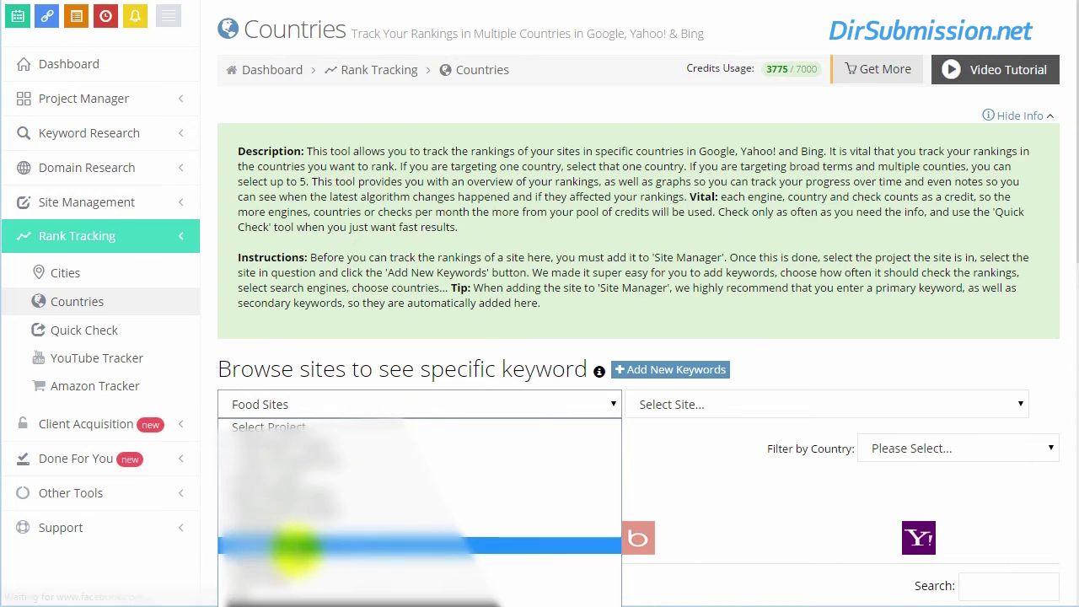
click(278, 563)
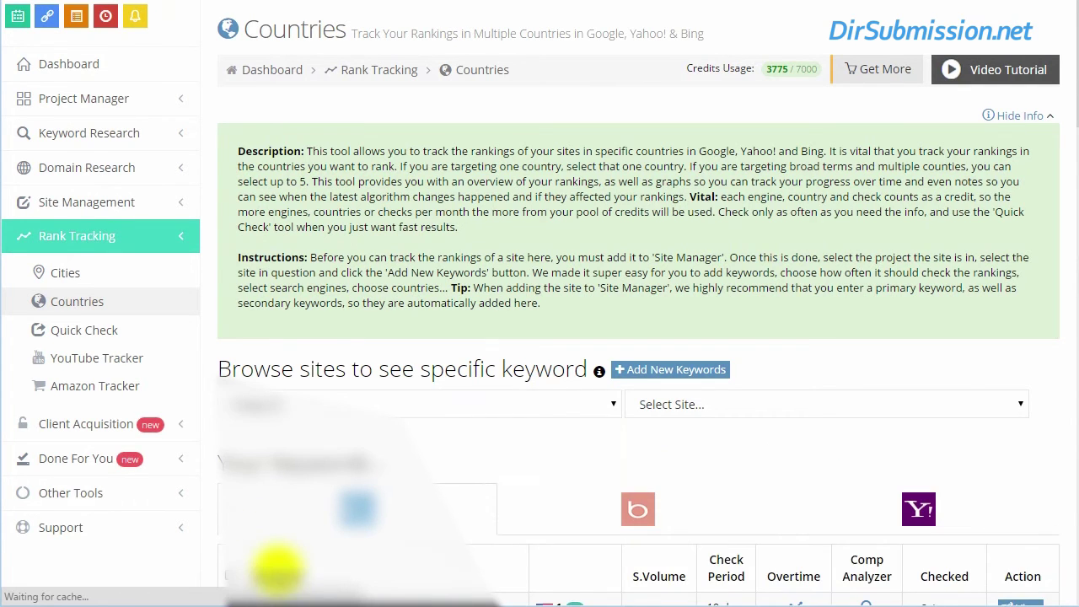
Sort the project's keywords by Google ranking in ascending order and open the competition analysis for the first keyword
scroll(518, 228, down, 4)
scroll(519, 227, down, 1)
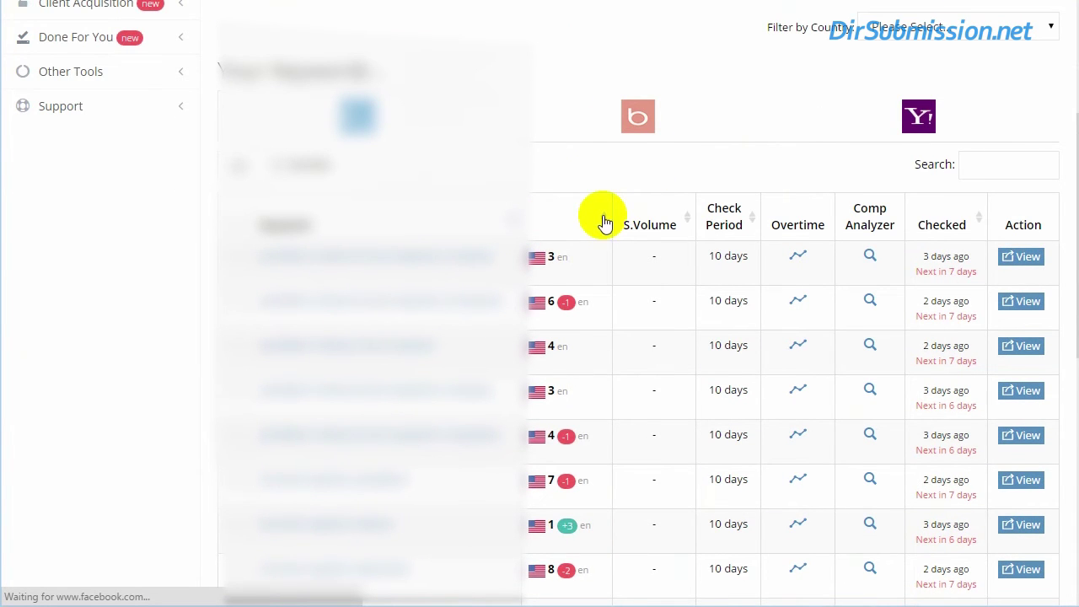
scroll(602, 220, down, 5)
scroll(602, 221, up, 2)
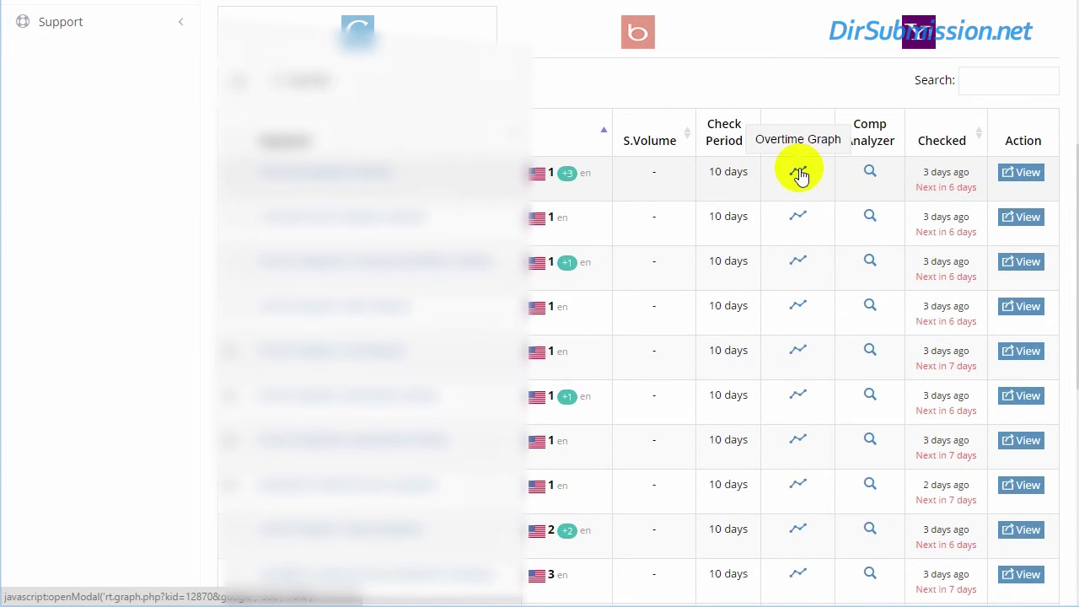
click(872, 173)
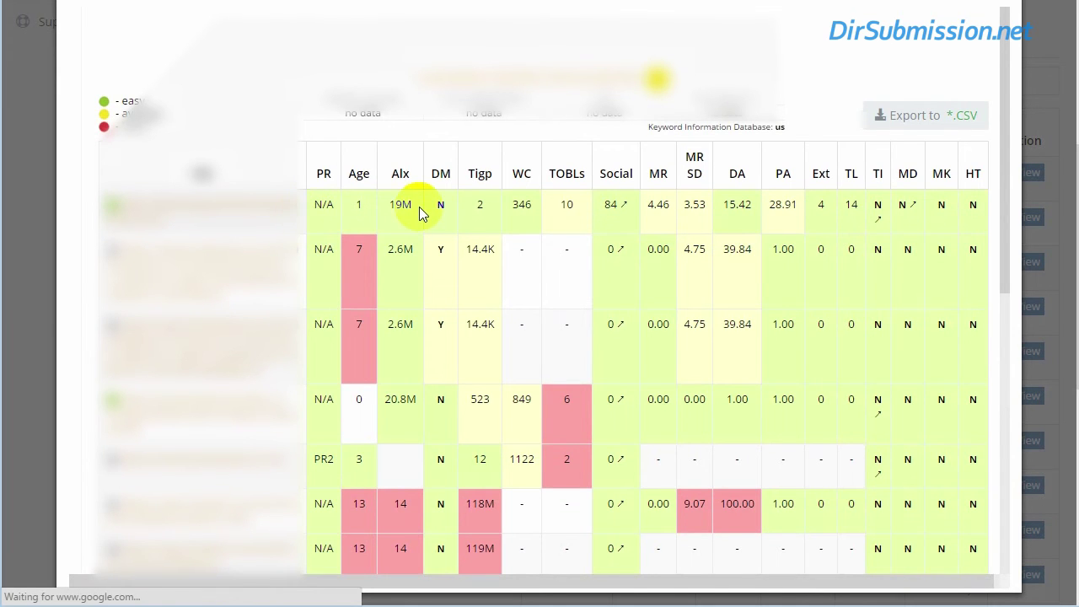
Review and close the keyword's competition analysis, and sort the project's keywords by Bing ranking in ascending order
scroll(421, 212, down, 2)
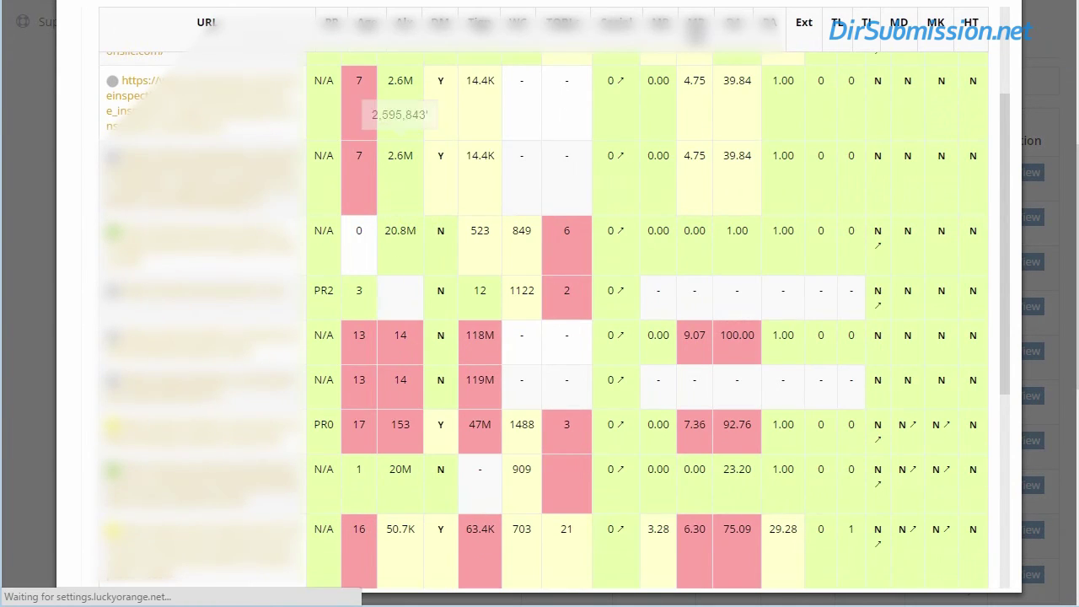
click(1007, 10)
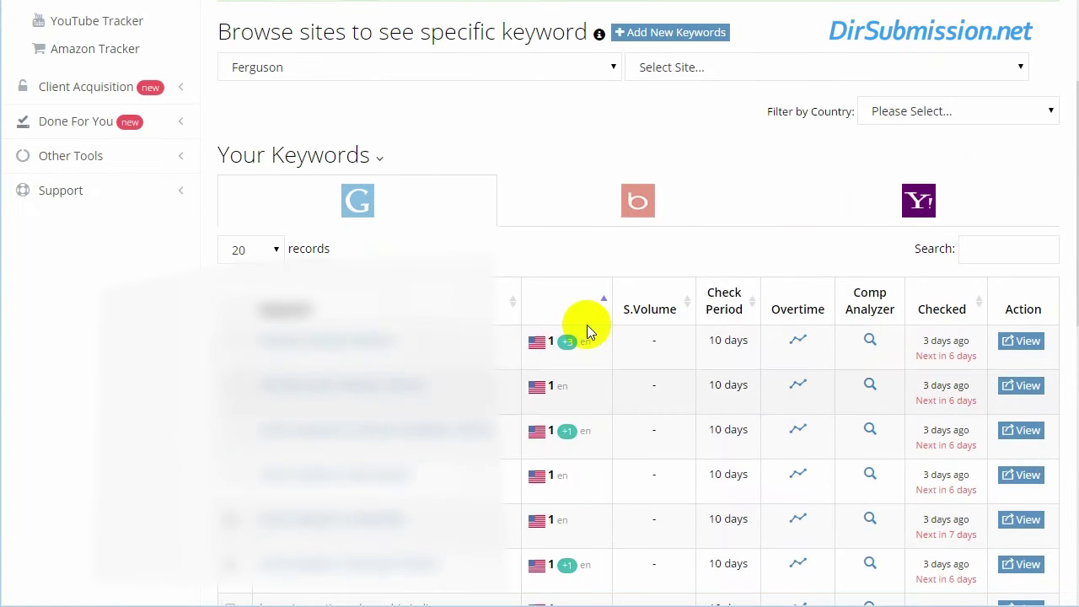
click(641, 198)
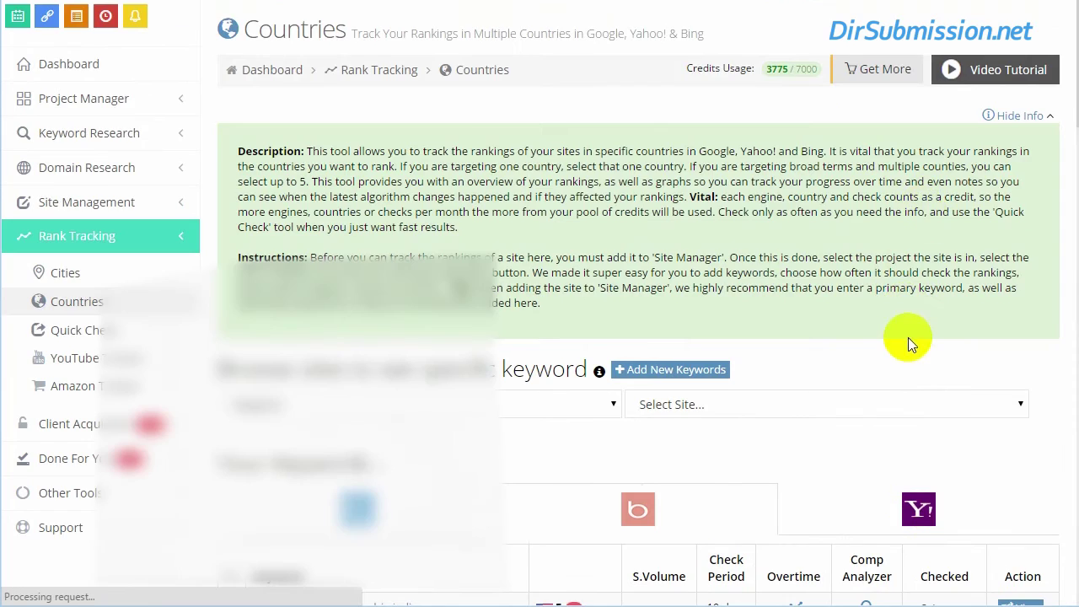
scroll(908, 337, down, 4)
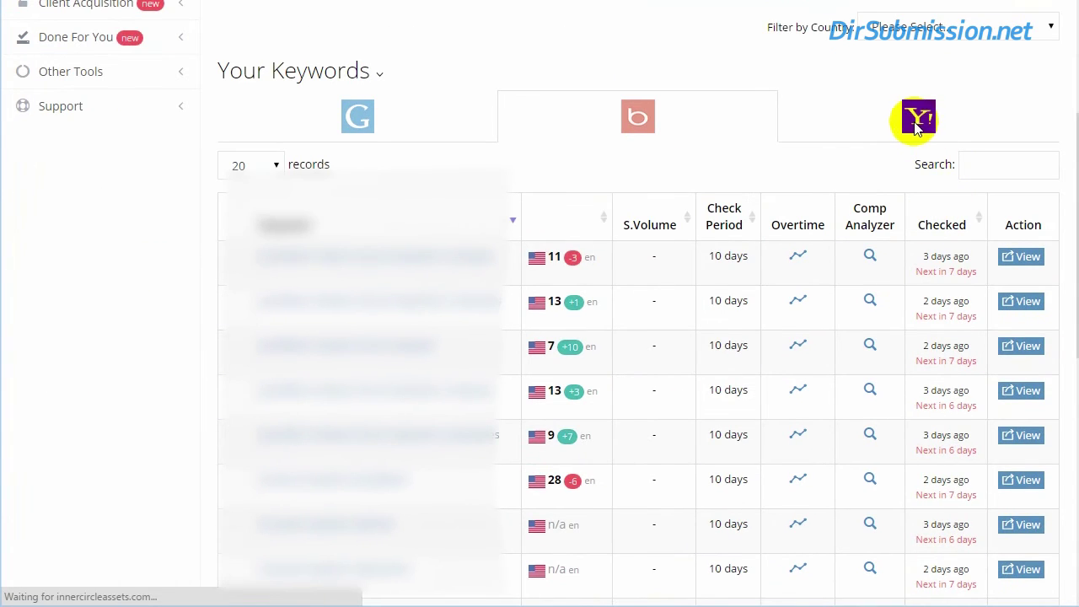
click(607, 219)
scroll(677, 376, down, 5)
scroll(1004, 138, up, 6)
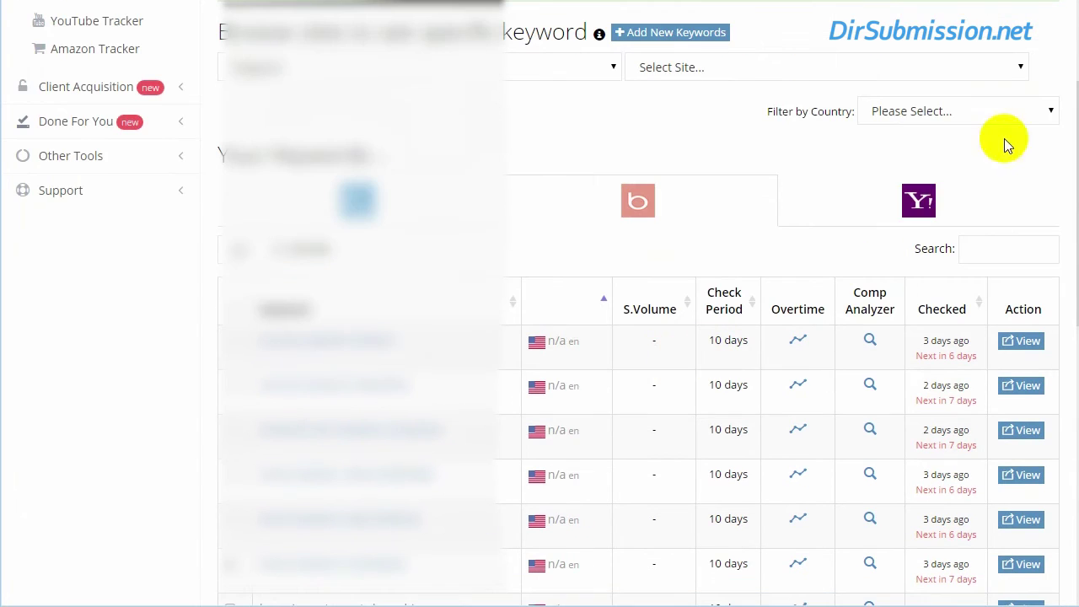
Show the project's Yahoo rankings sorted by position in ascending order, and re-sort them alphabetically by keyword
click(919, 203)
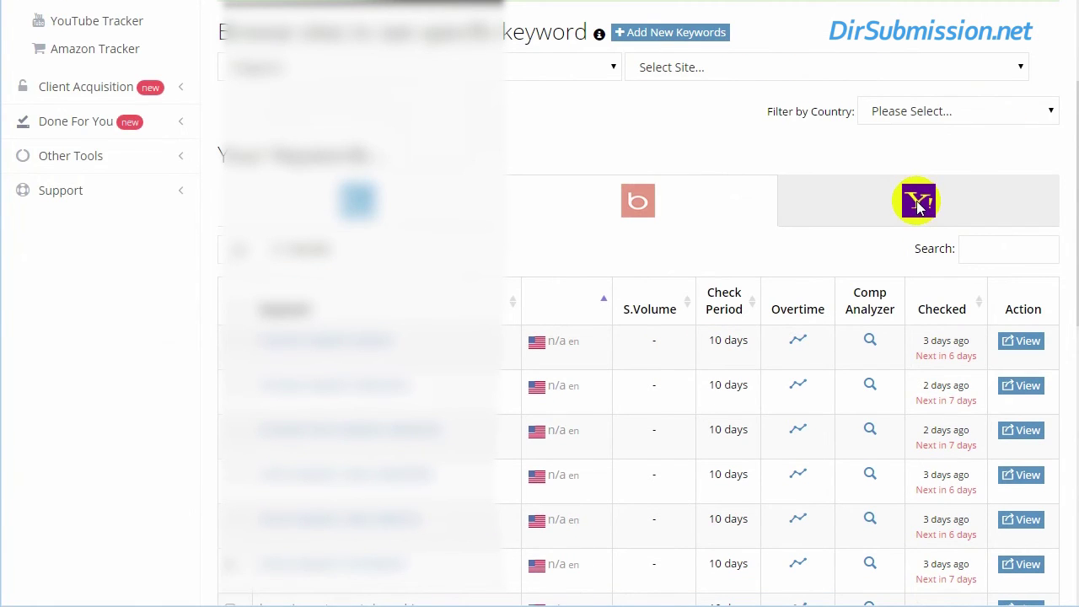
scroll(669, 291, down, 5)
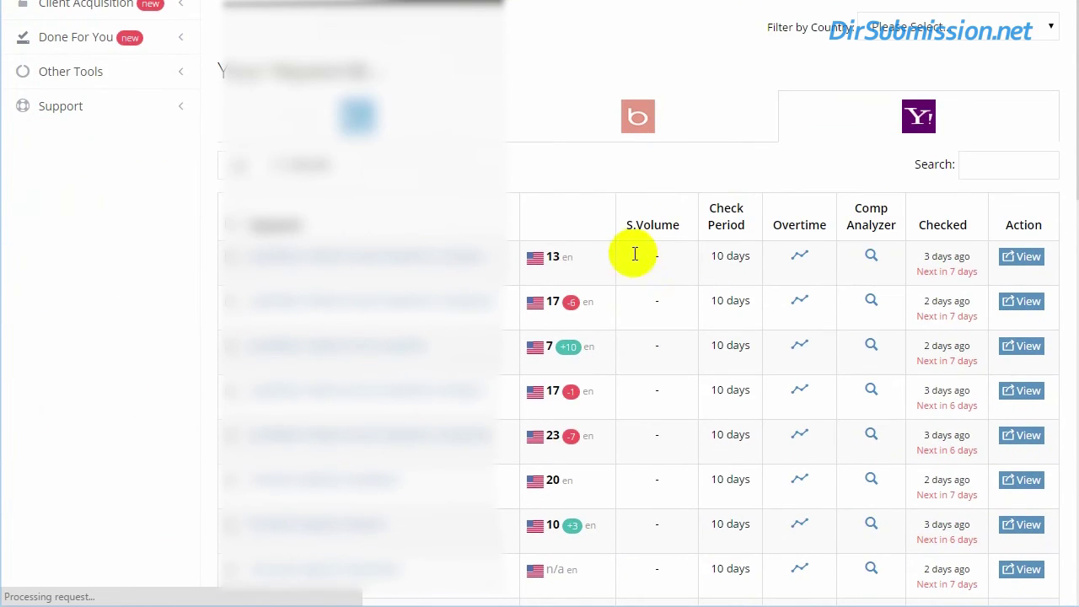
scroll(608, 219, up, 2)
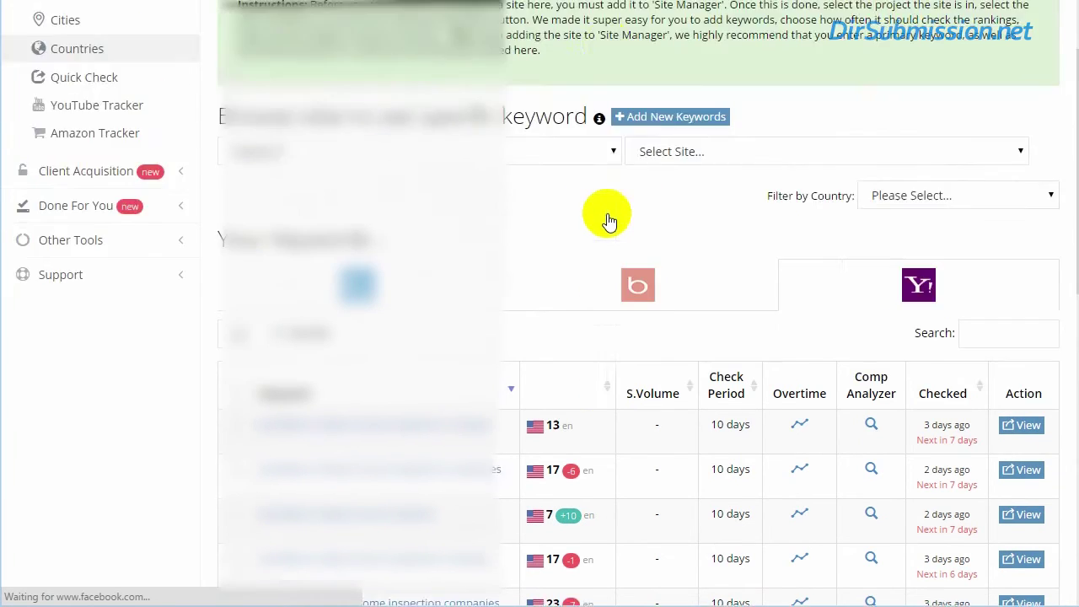
scroll(609, 219, up, 3)
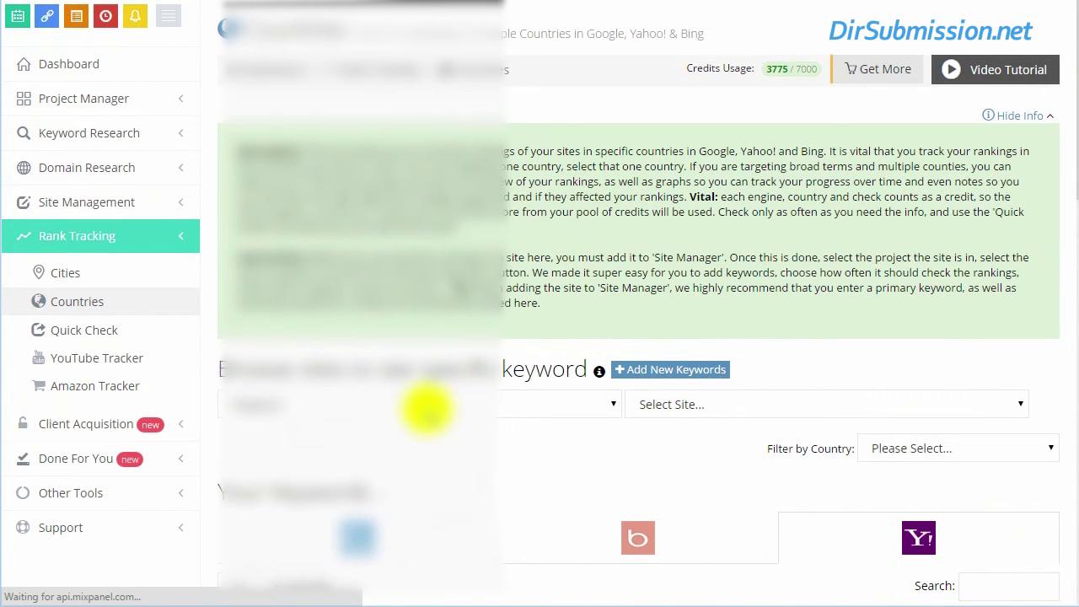
click(428, 410)
click(311, 594)
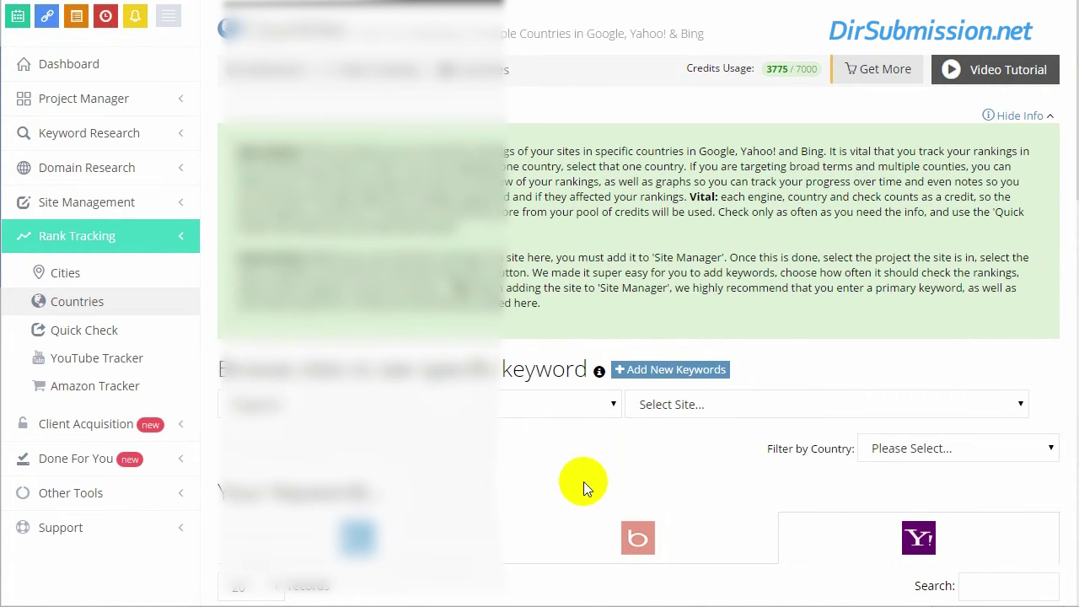
scroll(583, 482, down, 3)
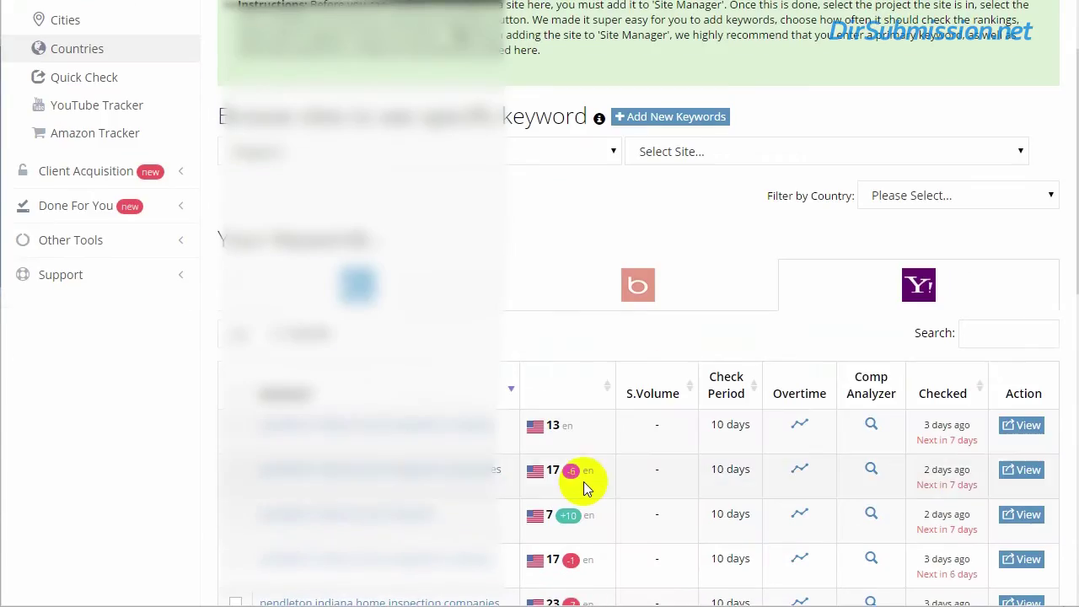
click(611, 385)
scroll(611, 385, down, 4)
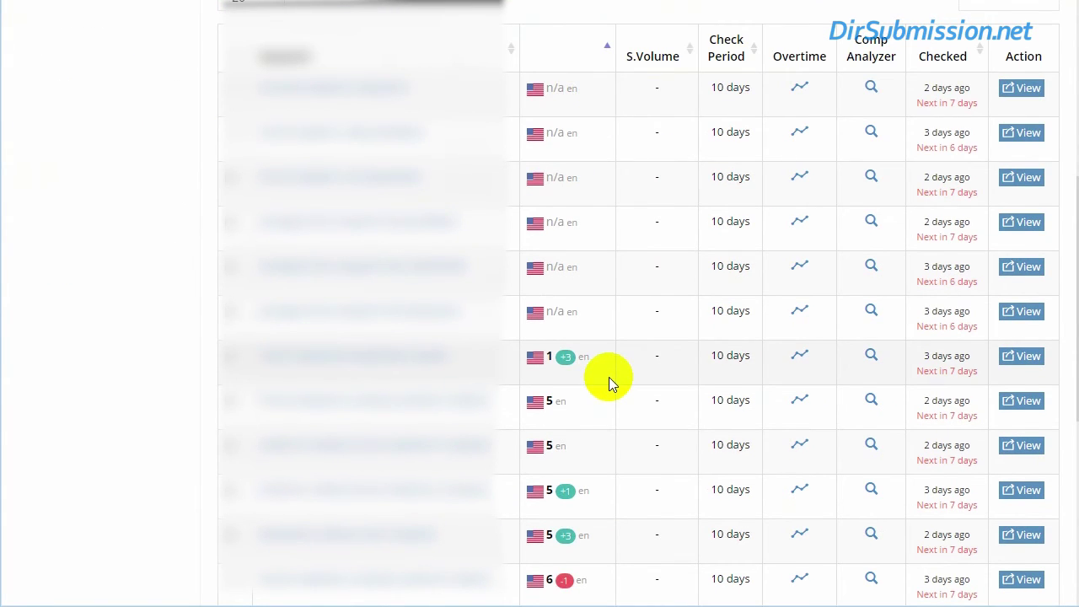
scroll(609, 377, up, 2)
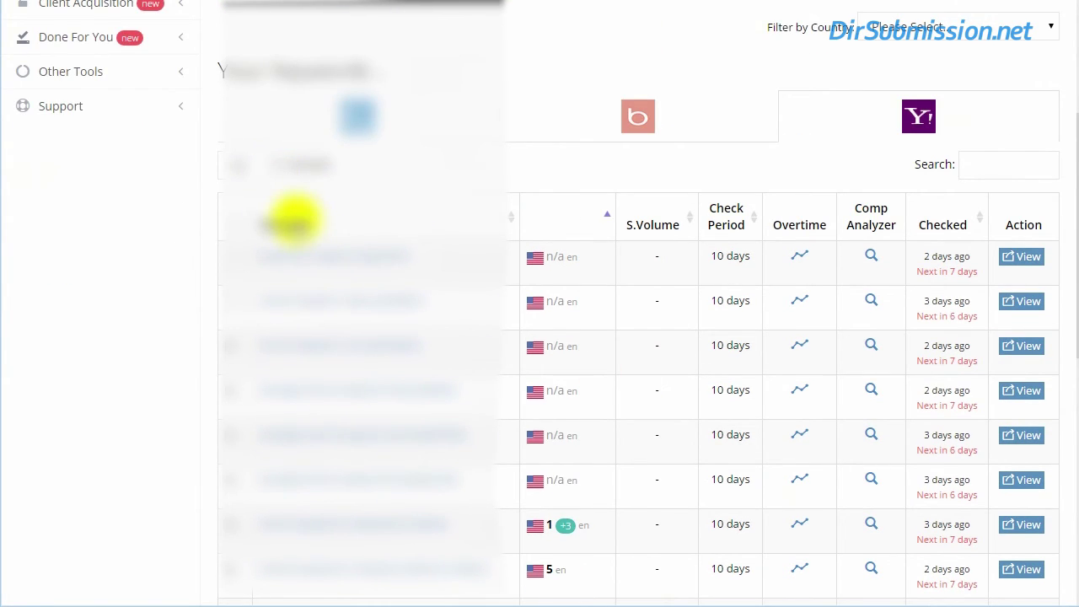
click(295, 217)
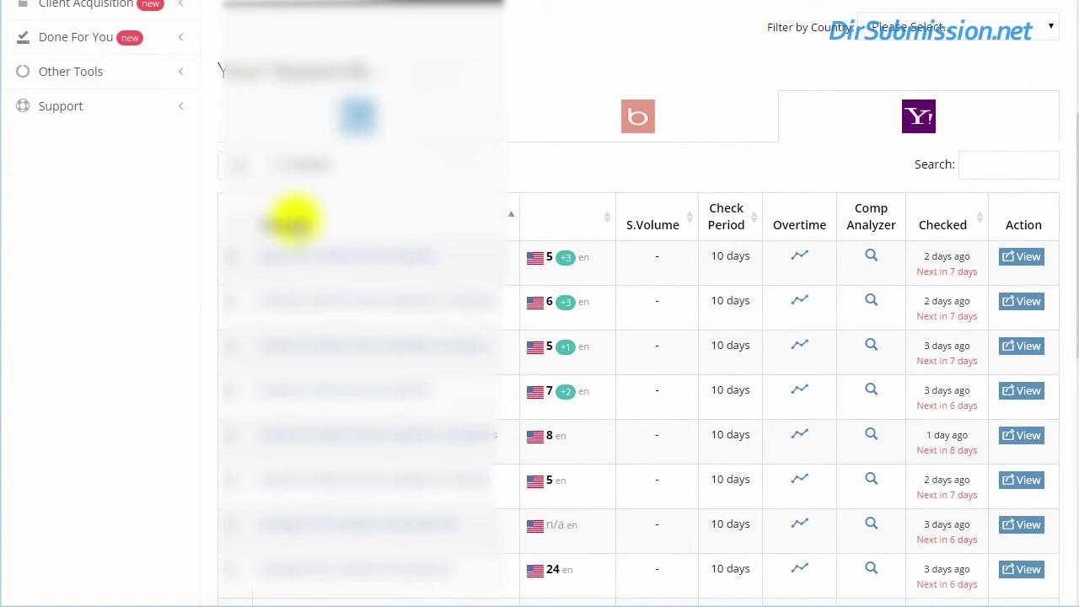
Switch the Countries tracker to another project and open the ranking-over-time graph for its fifth keyword
scroll(295, 217, up, 2)
click(318, 150)
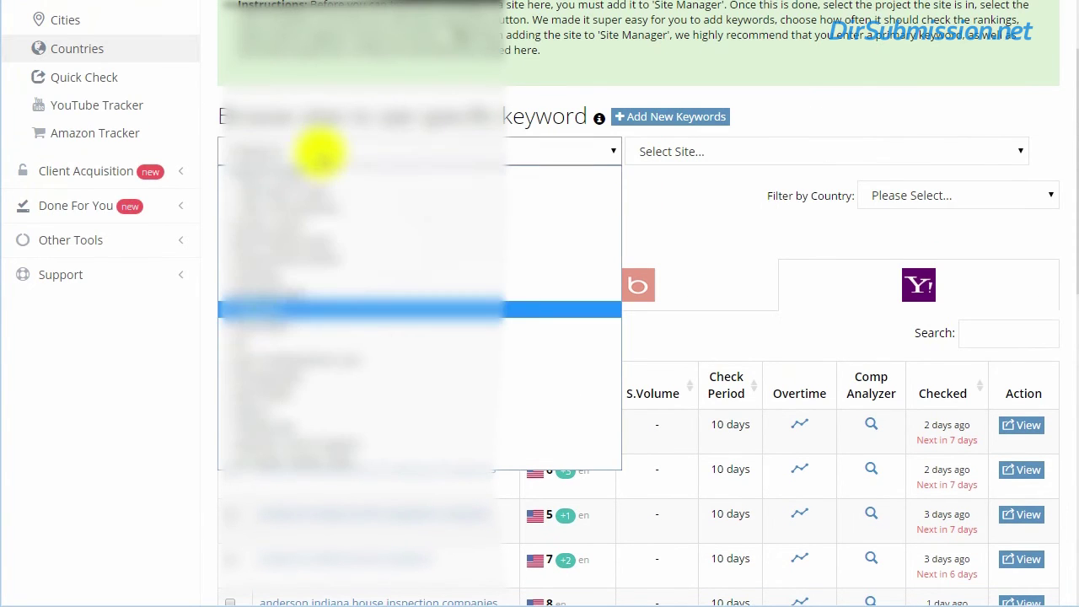
click(283, 354)
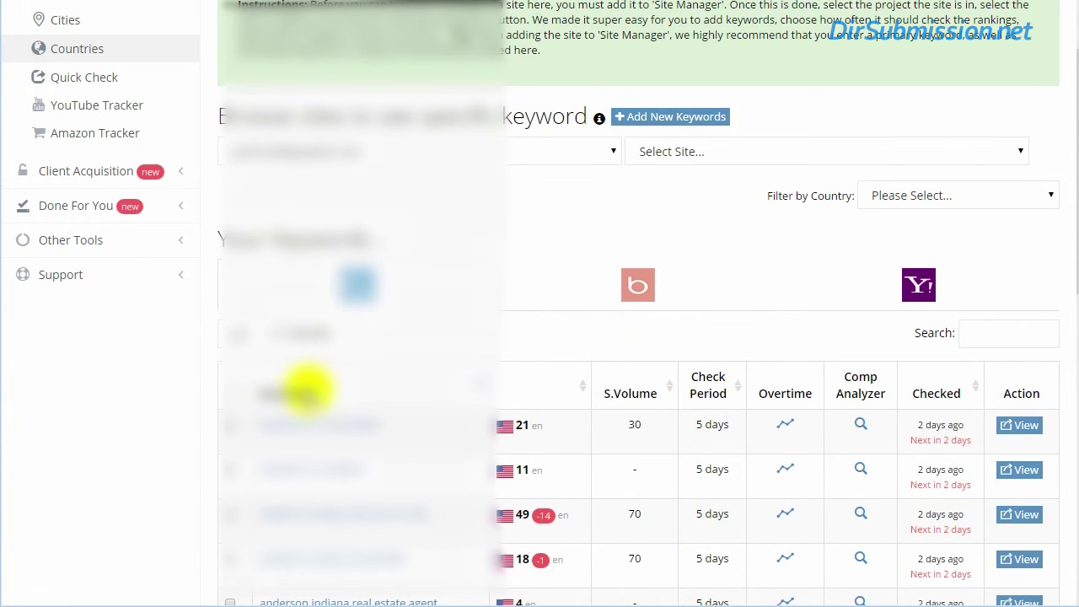
scroll(308, 389, down, 1)
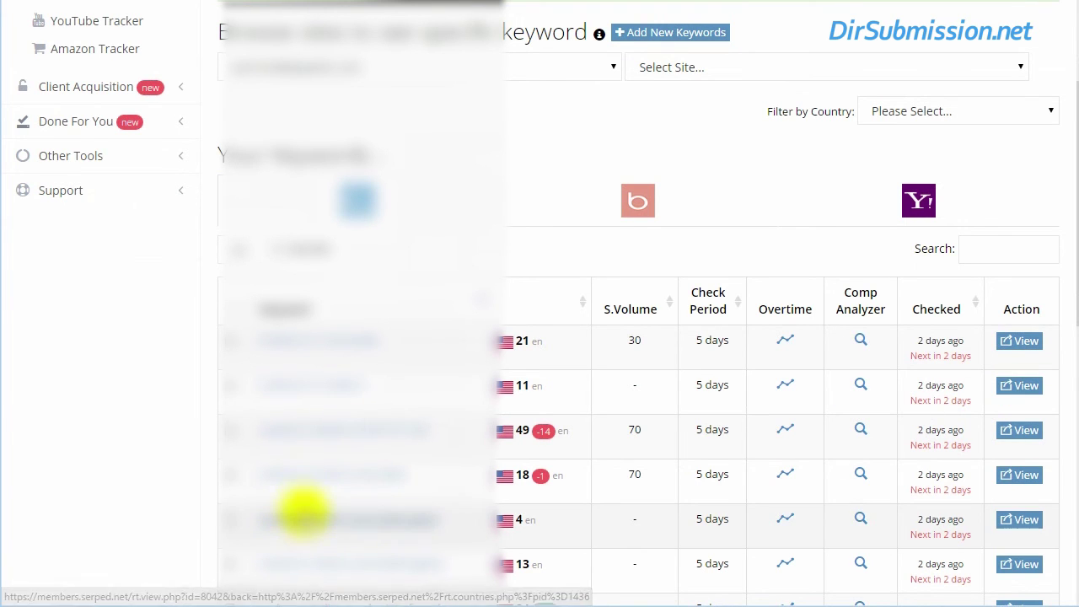
right_click(305, 516)
click(784, 519)
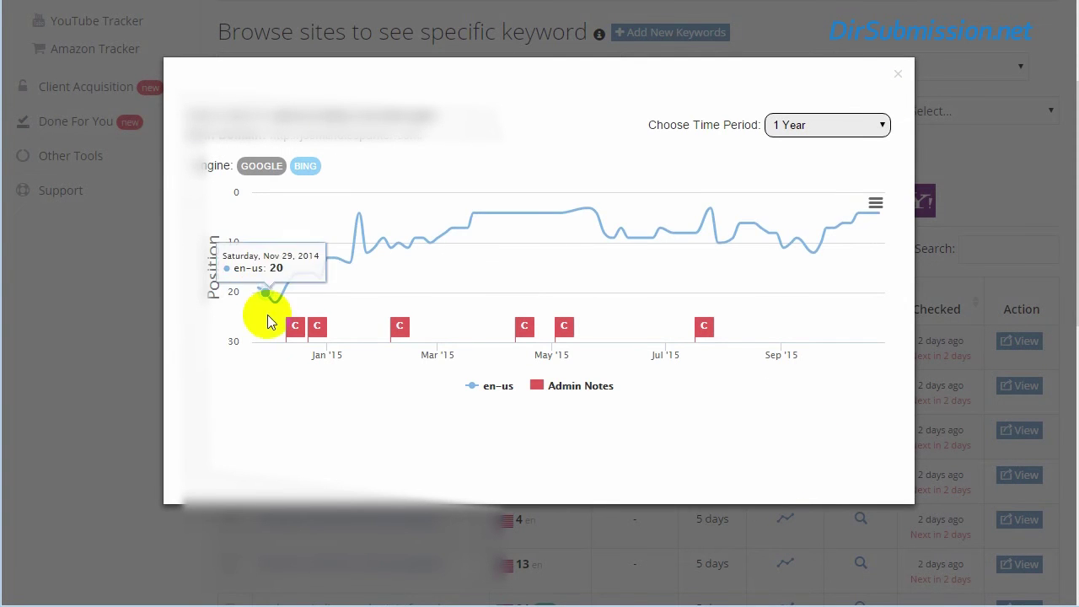
Examine the keyword's one-year ranking curve and the admin notes marking Google algorithm updates, and close the graph
mouse_move(292, 328)
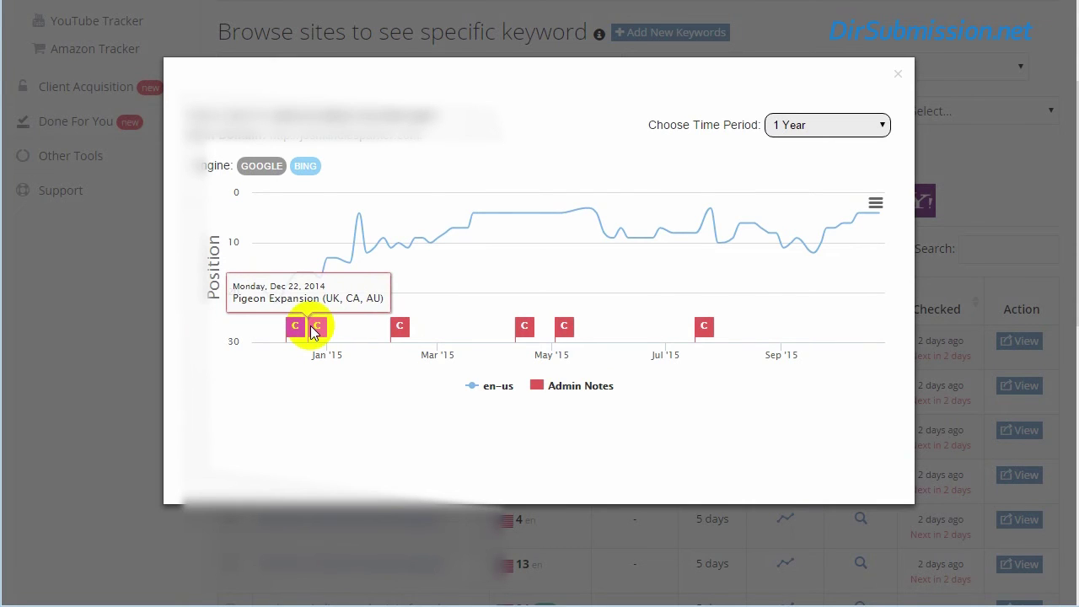
mouse_move(521, 331)
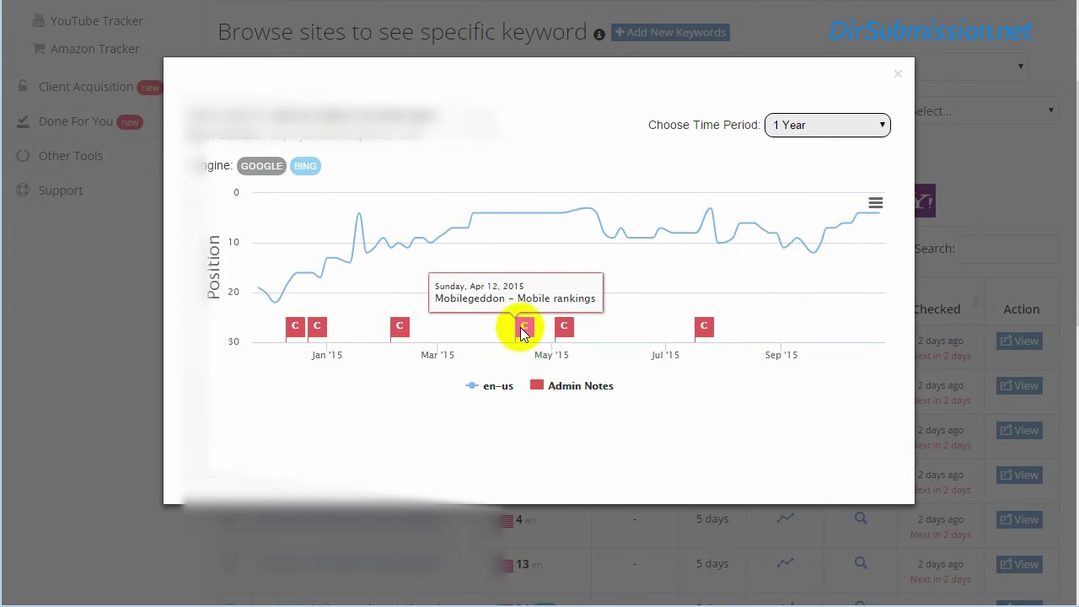
mouse_move(564, 327)
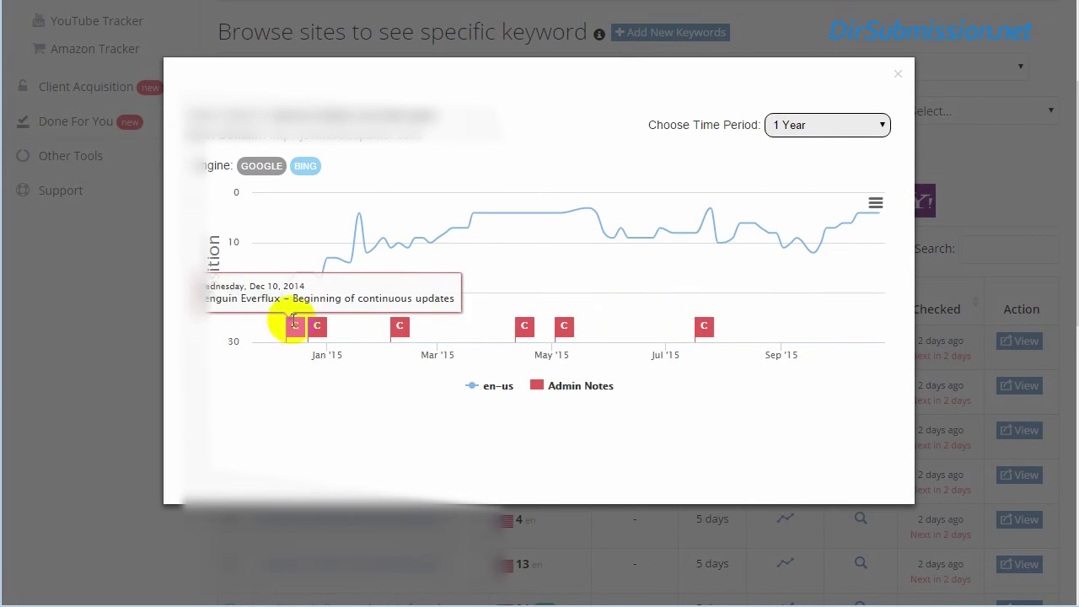
mouse_move(257, 293)
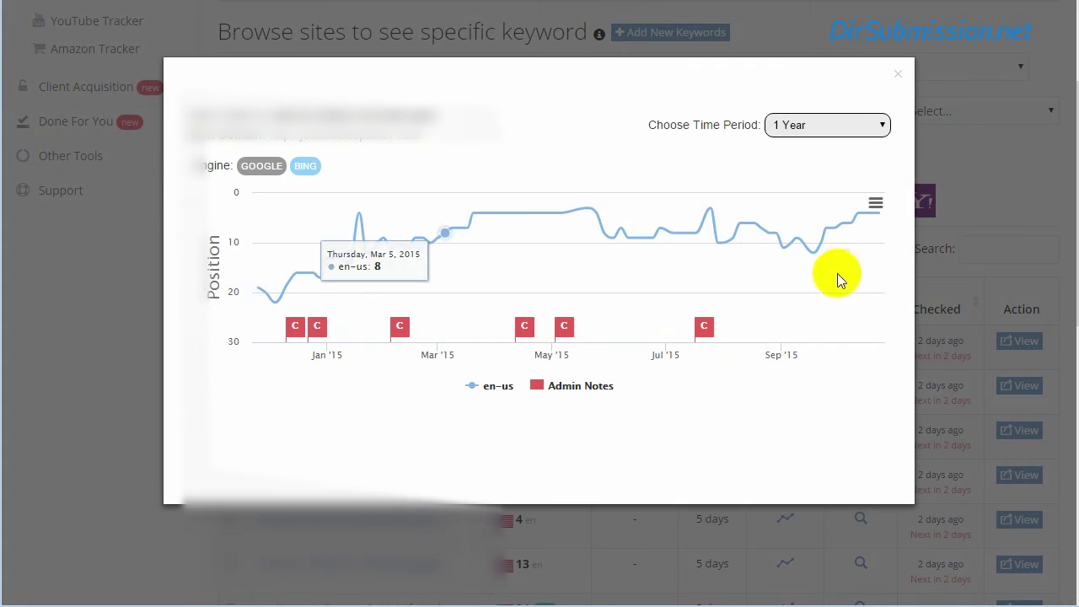
mouse_move(858, 212)
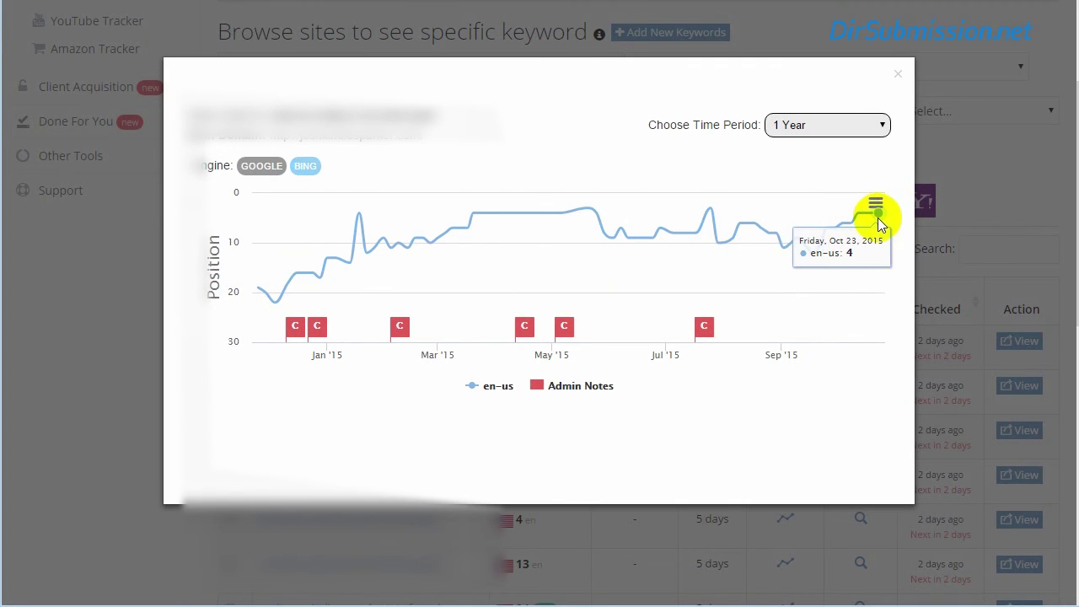
mouse_move(544, 213)
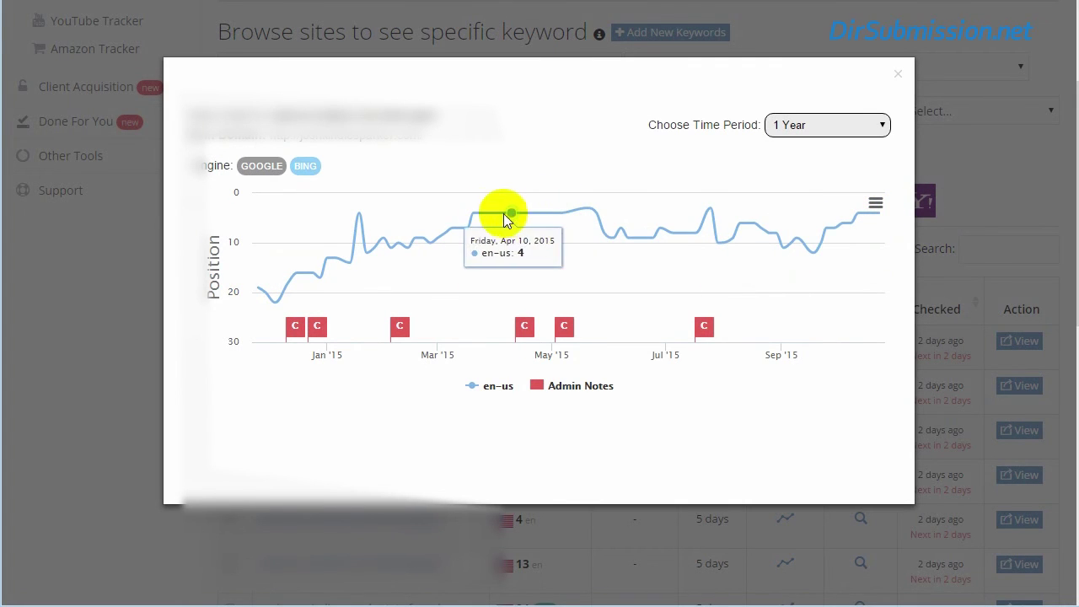
mouse_move(508, 213)
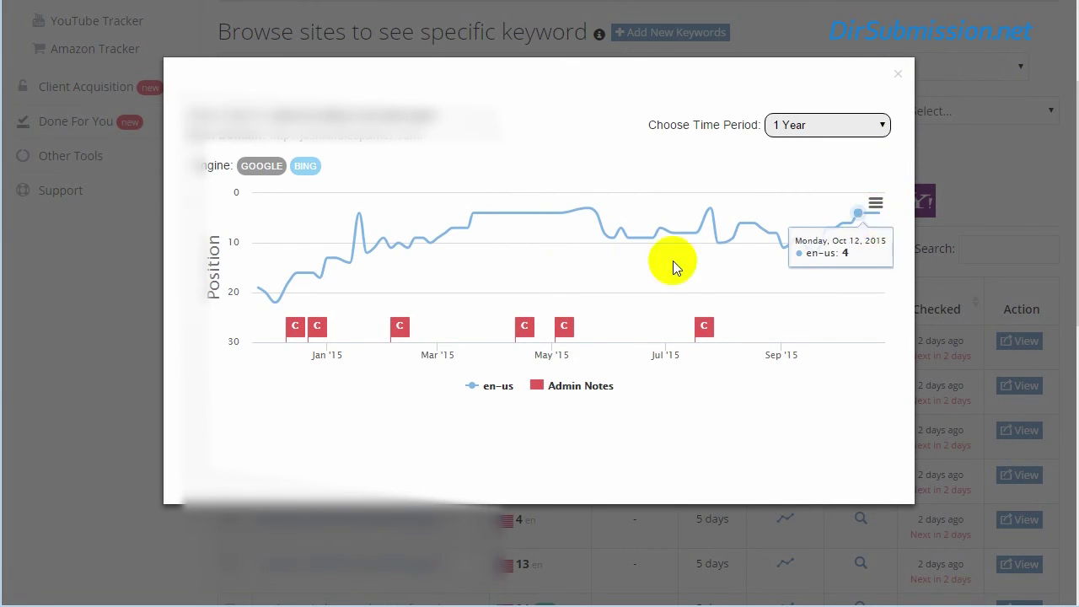
click(898, 75)
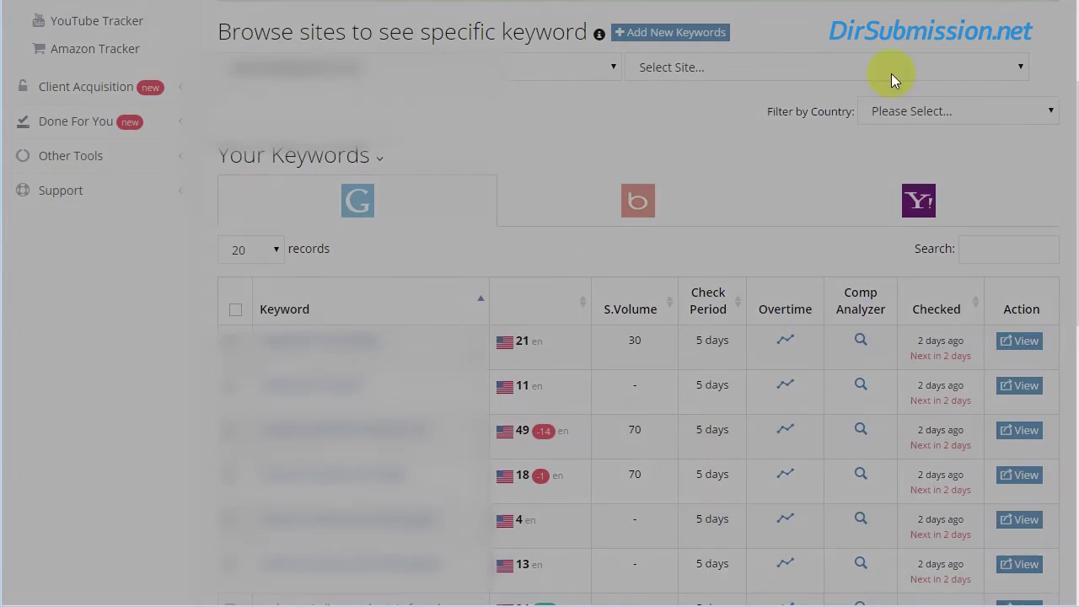
Open the Quick Check tool, examine its form for adding keywords, and close the form without adding any
scroll(328, 215, up, 2)
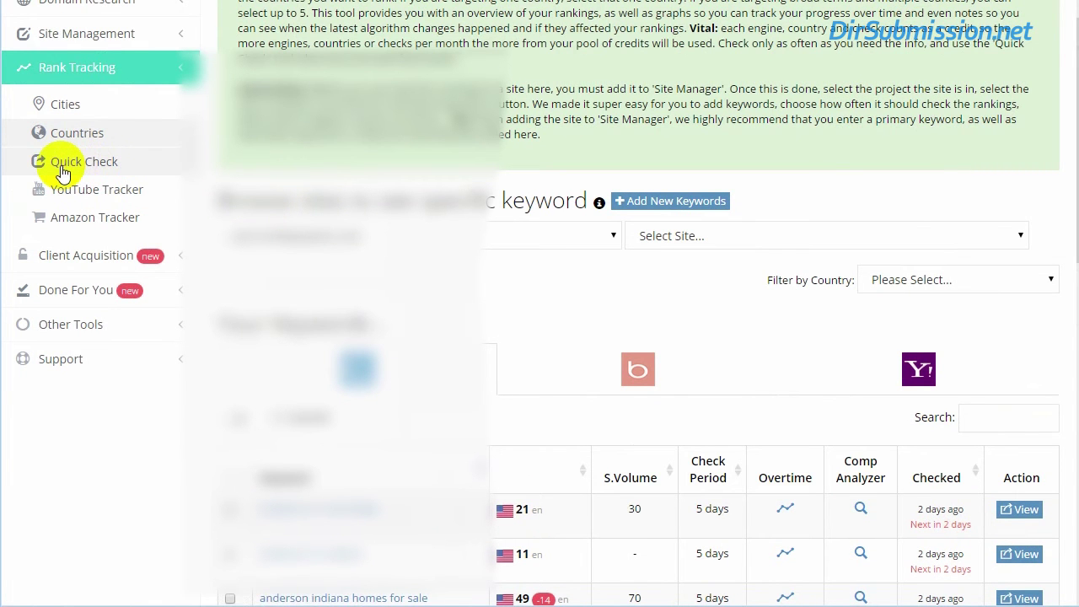
click(62, 170)
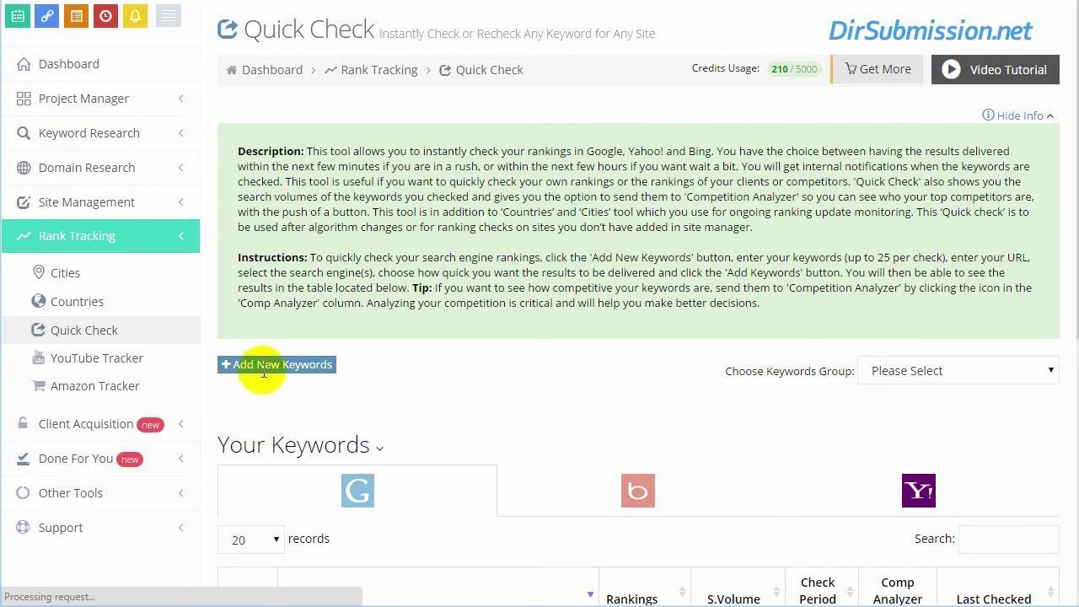
click(263, 367)
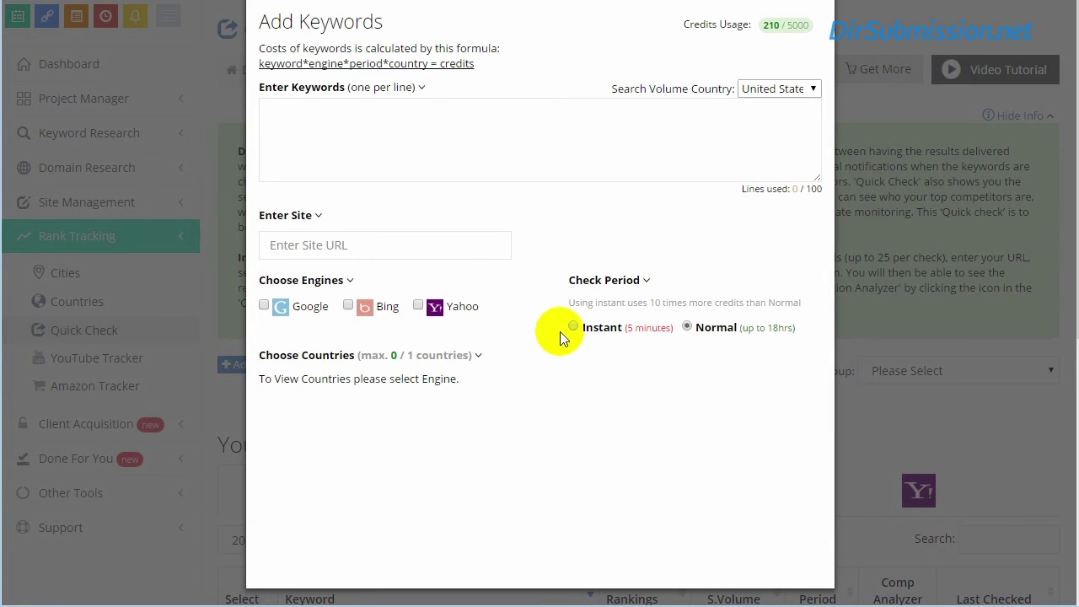
click(819, 2)
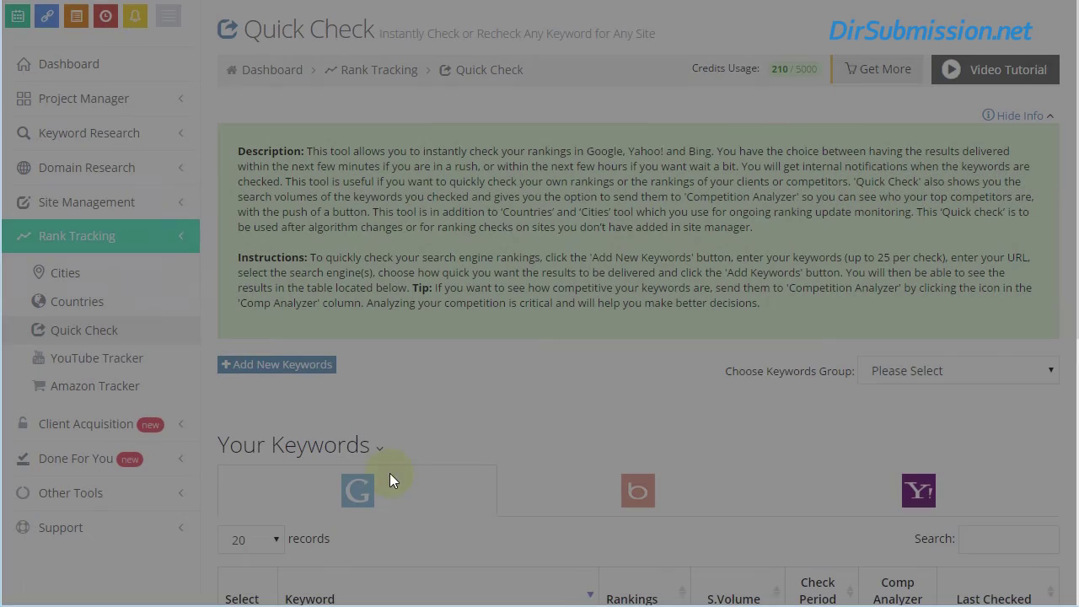
Open the YouTube Tracker and view the keywords tracked for the Cheesecake video
click(57, 358)
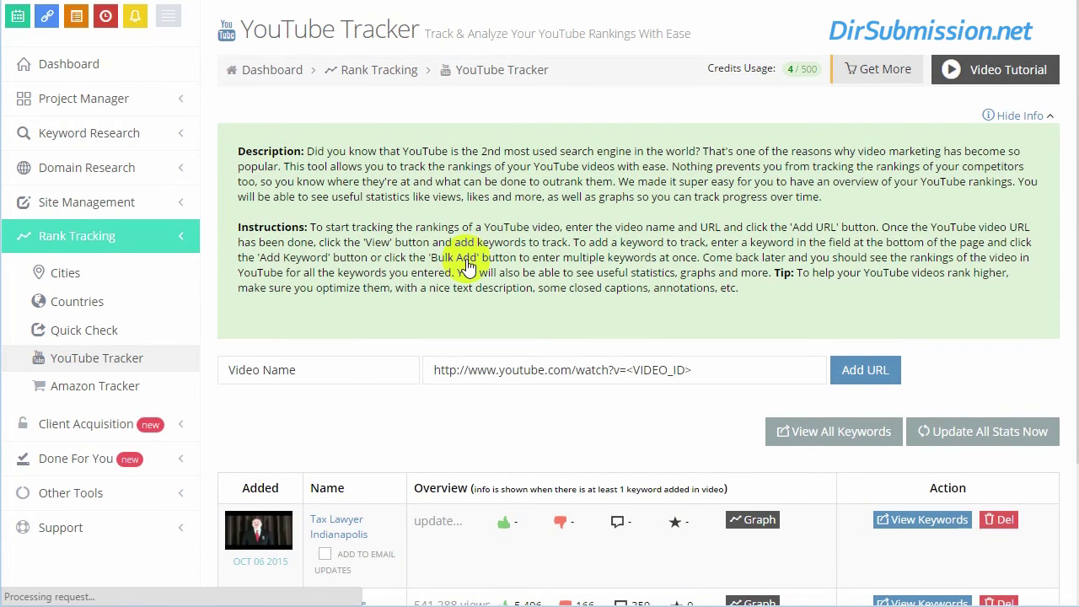
scroll(468, 265, down, 2)
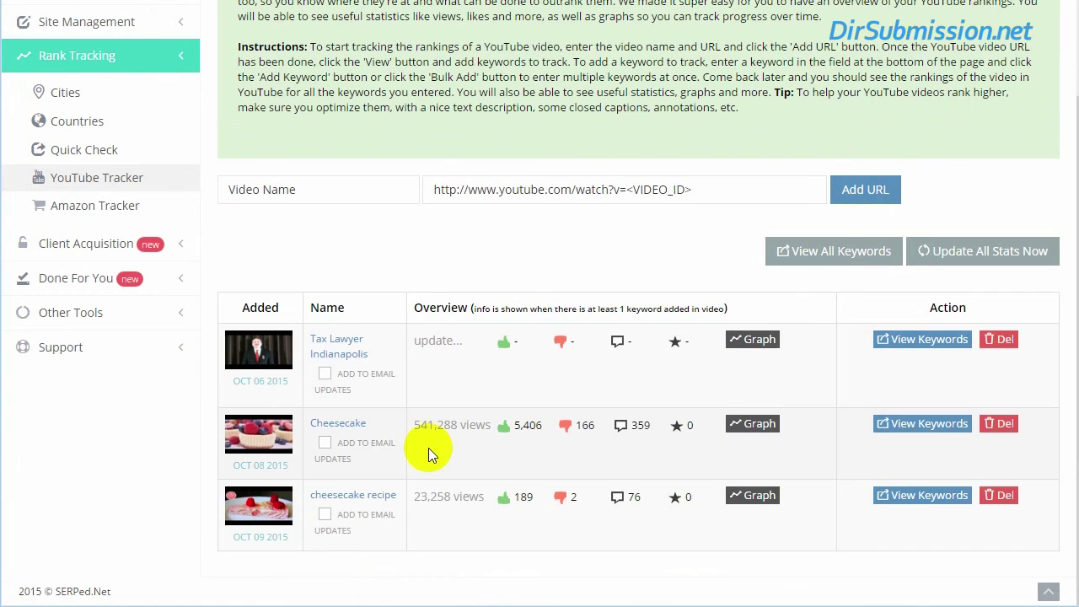
click(926, 428)
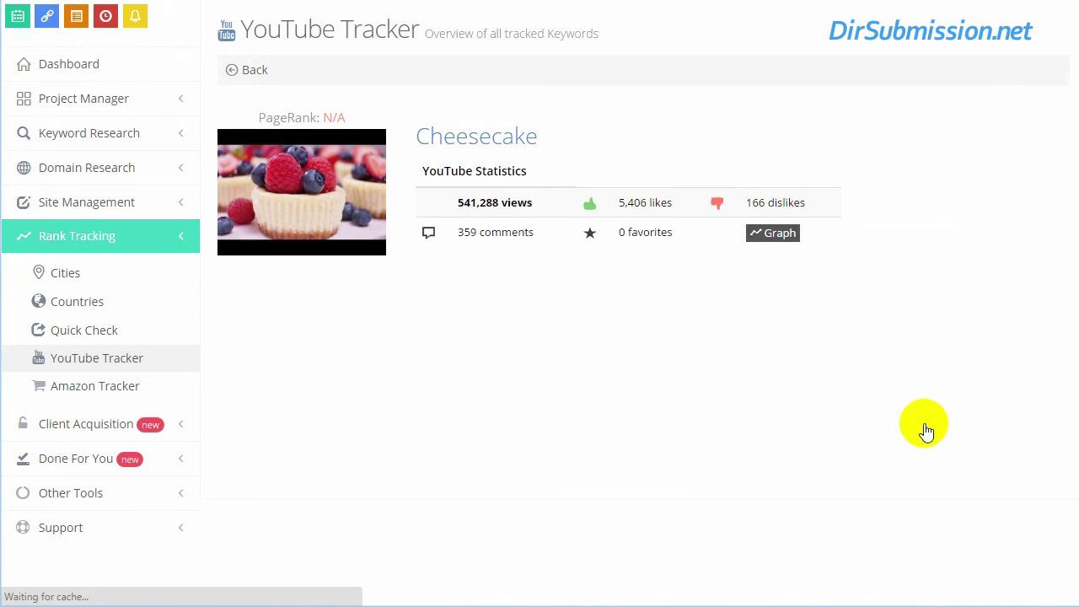
Analyze the top 10 competing YouTube videos for the keyword "cheesecake recipe"
scroll(924, 423, down, 3)
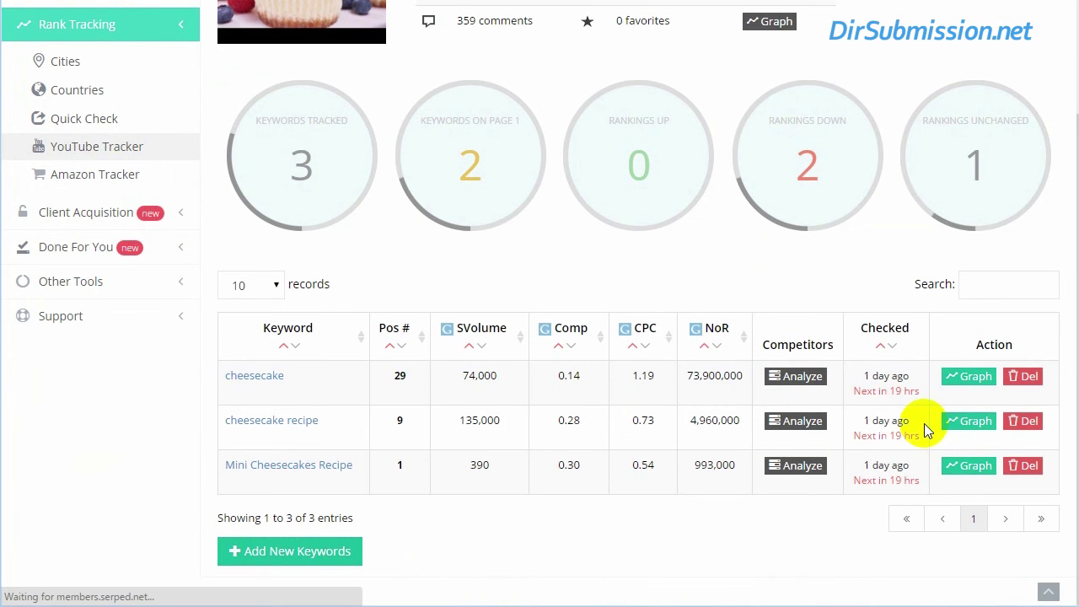
click(789, 424)
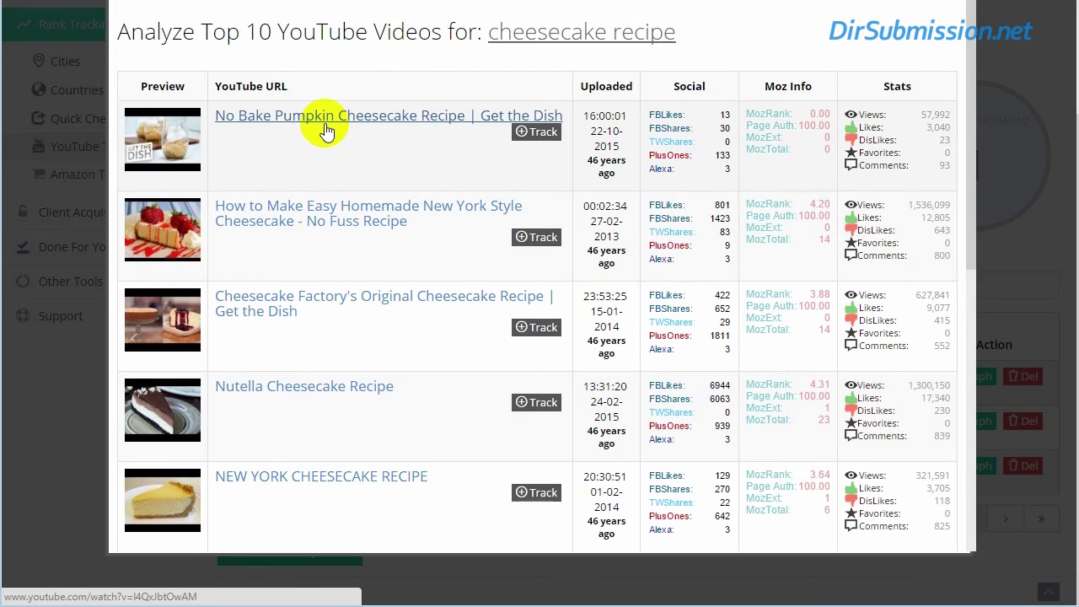
Examine the upload dates, social signals, Moz metrics and viewing stats of the top 10 cheesecake recipe videos, and close the analysis
scroll(327, 131, down, 2)
scroll(337, 375, down, 5)
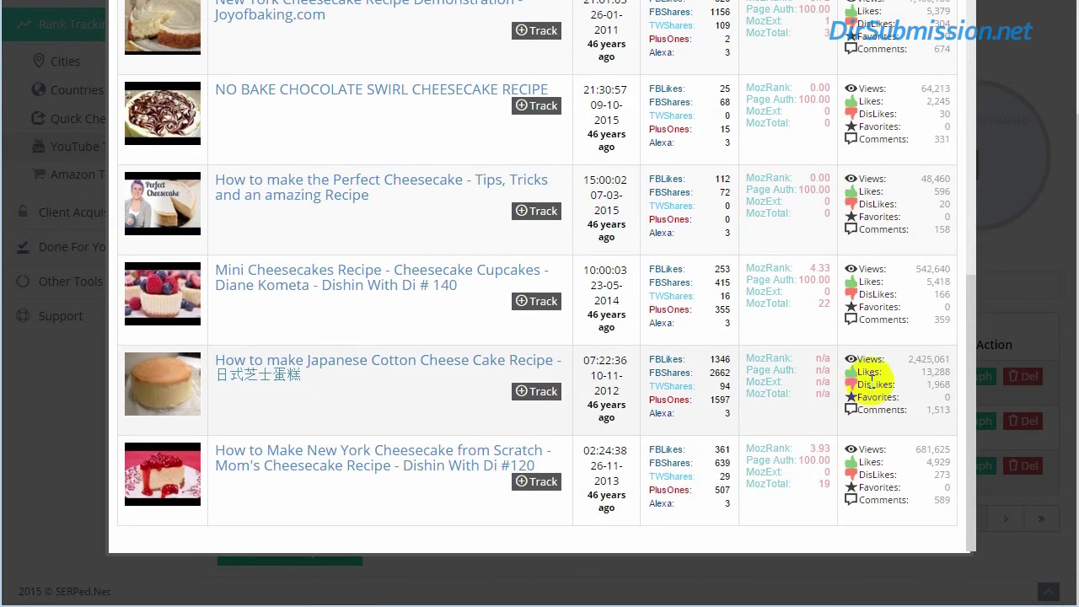
scroll(775, 248, up, 7)
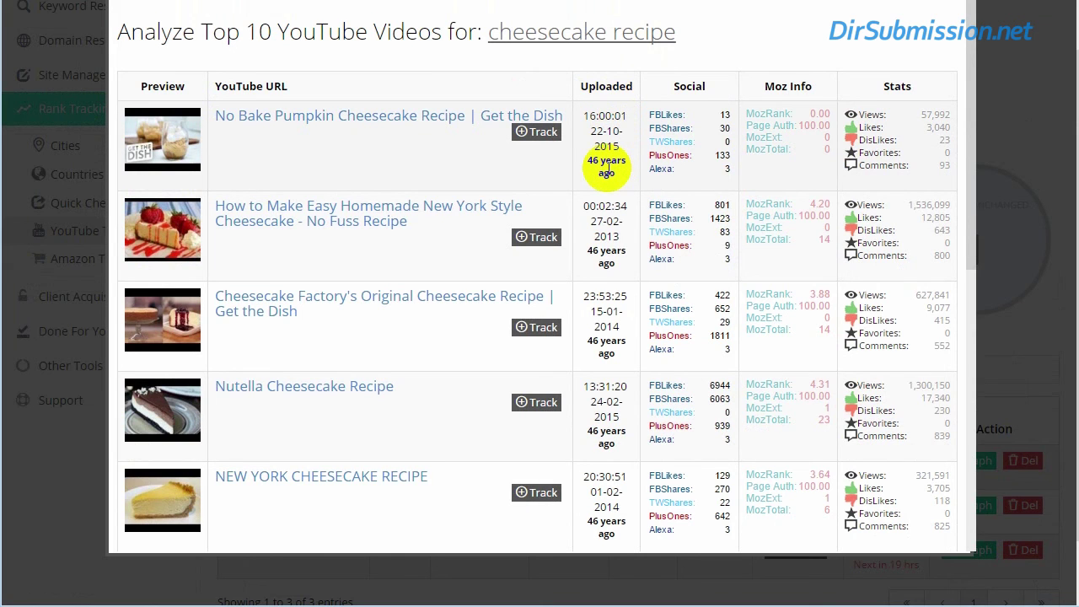
scroll(607, 166, down, 3)
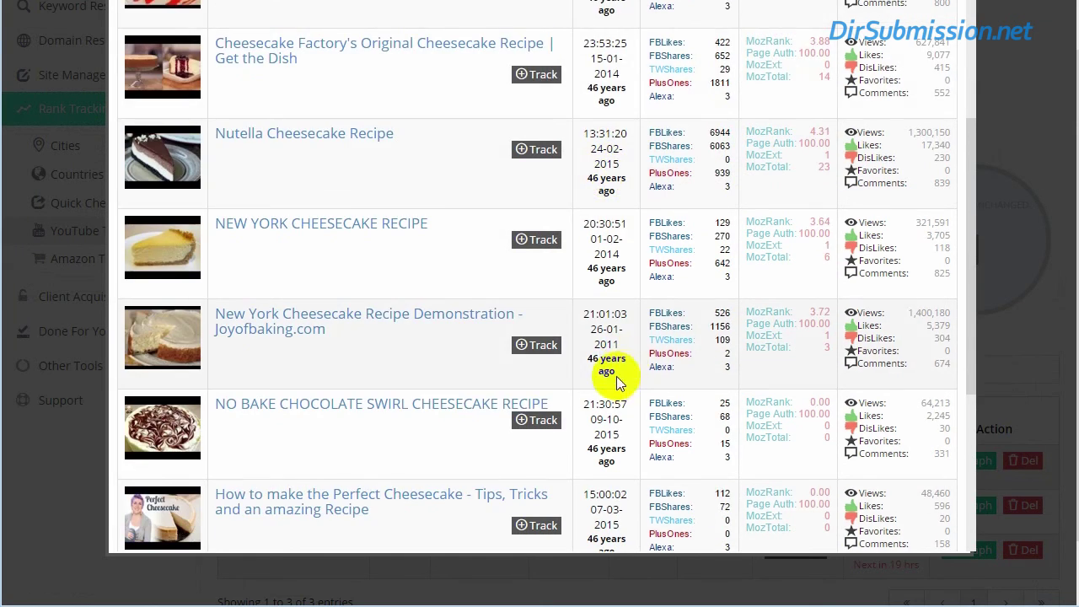
scroll(606, 366, up, 3)
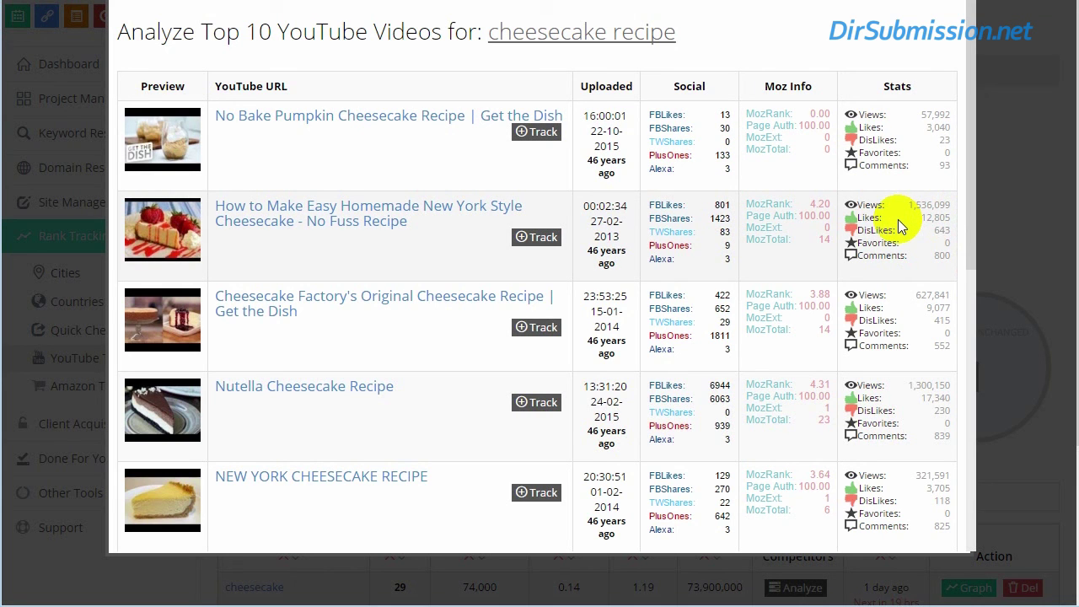
scroll(897, 219, down, 1)
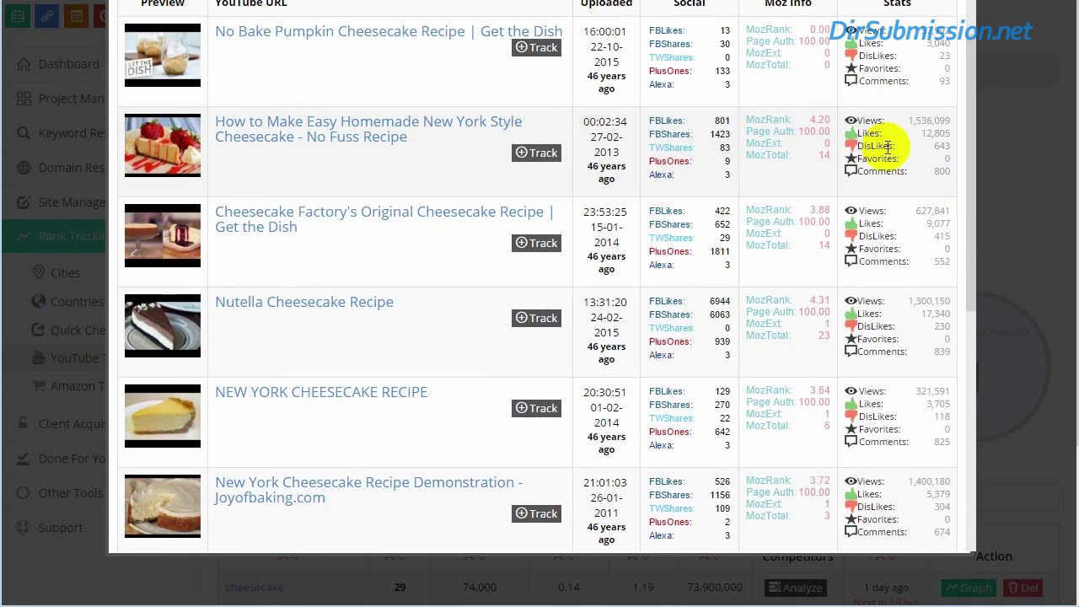
scroll(886, 146, up, 1)
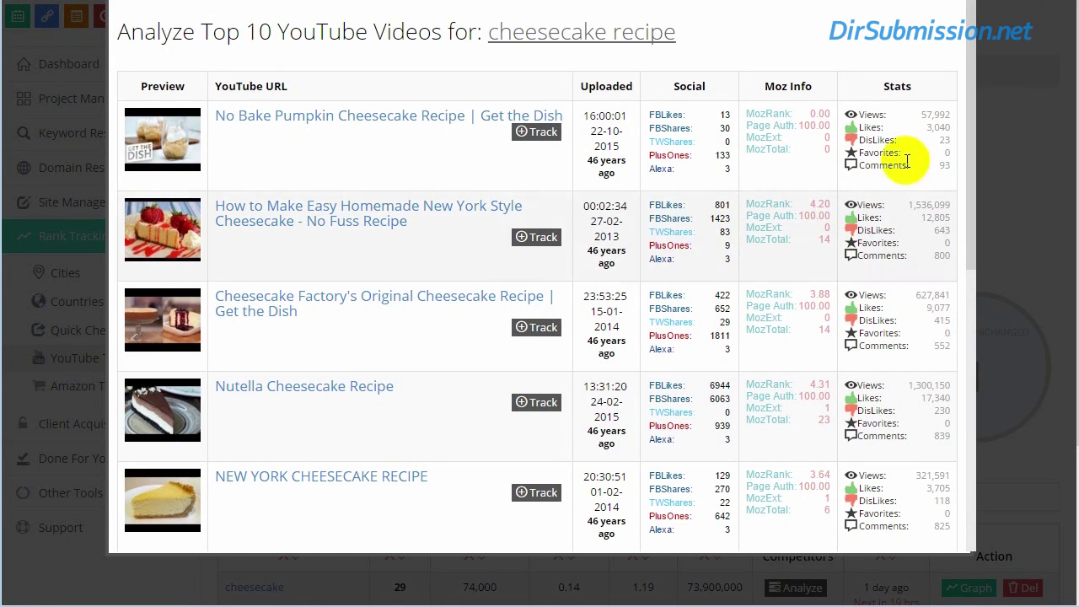
click(1003, 173)
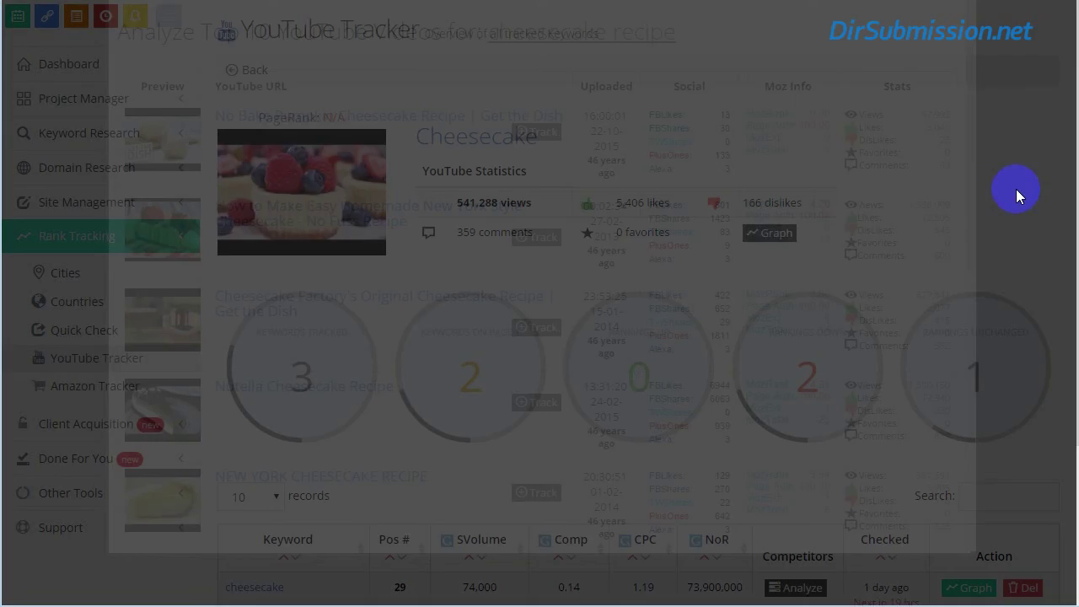
Review the Cheesecake video's tracking overview and open the Amazon Tracker
scroll(932, 265, down, 2)
scroll(931, 264, up, 2)
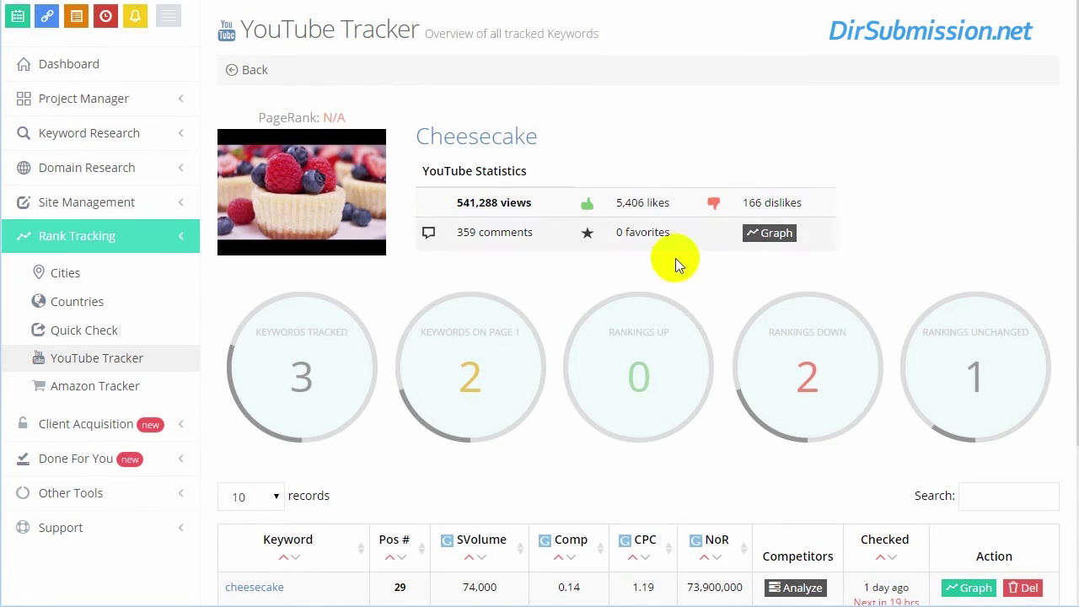
click(71, 388)
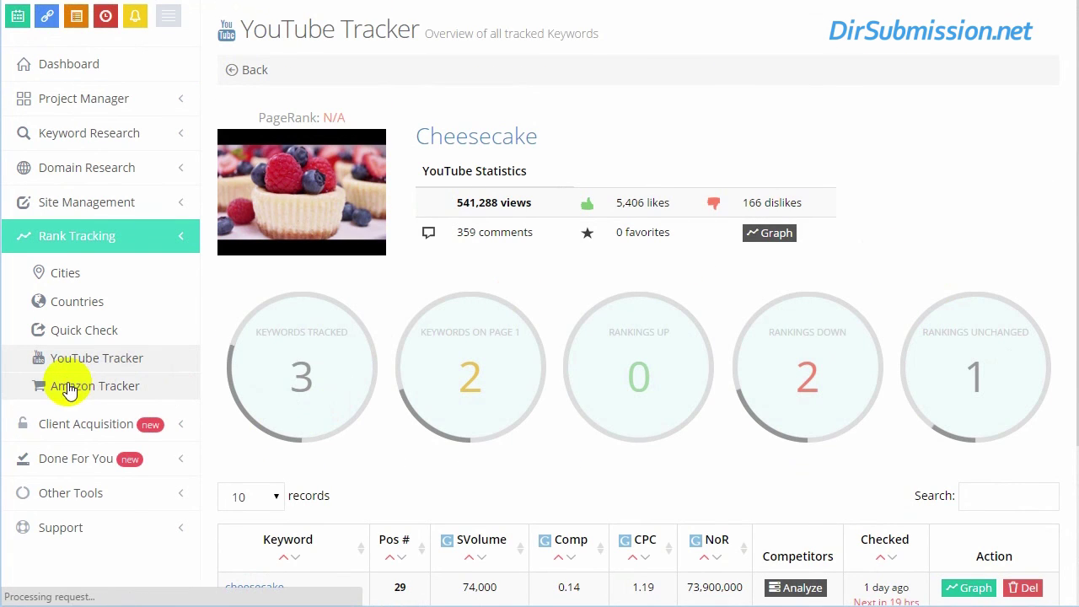